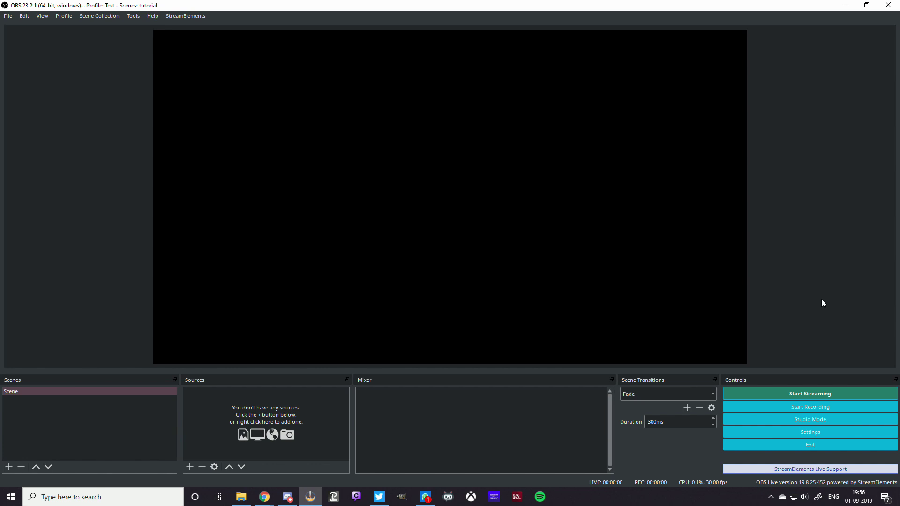
- Add a new scene named BRB to the scene list
{"action": "right_click", "coordinate": [143, 405]}
{"action": "left_click", "coordinate": [162, 409]}
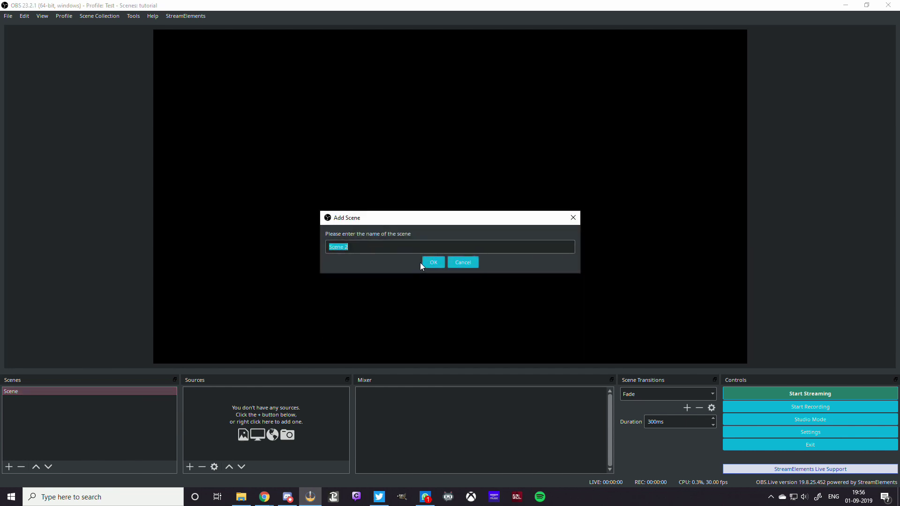
{"action": "type", "text": "BRB"}
{"action": "key", "text": "Return"}
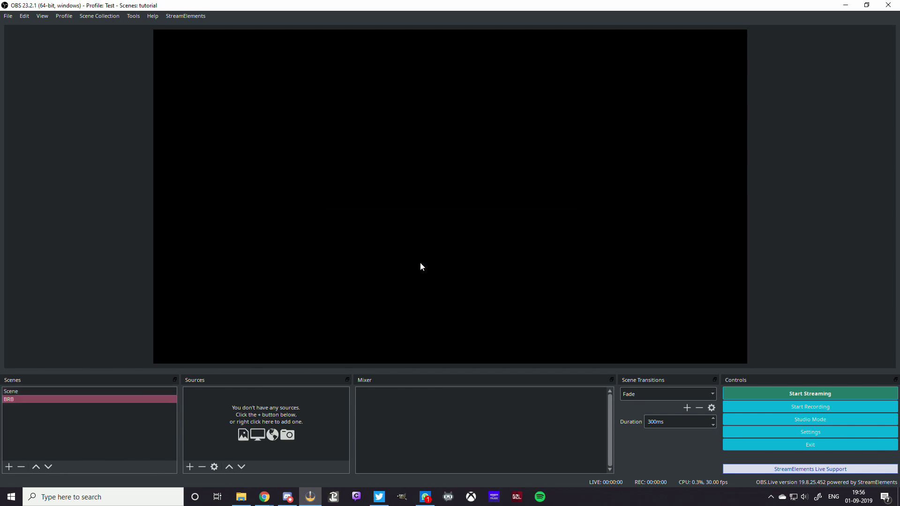
- Rename the original Scene entry to Game
{"action": "left_click", "coordinate": [110, 391]}
{"action": "right_click", "coordinate": [109, 391]}
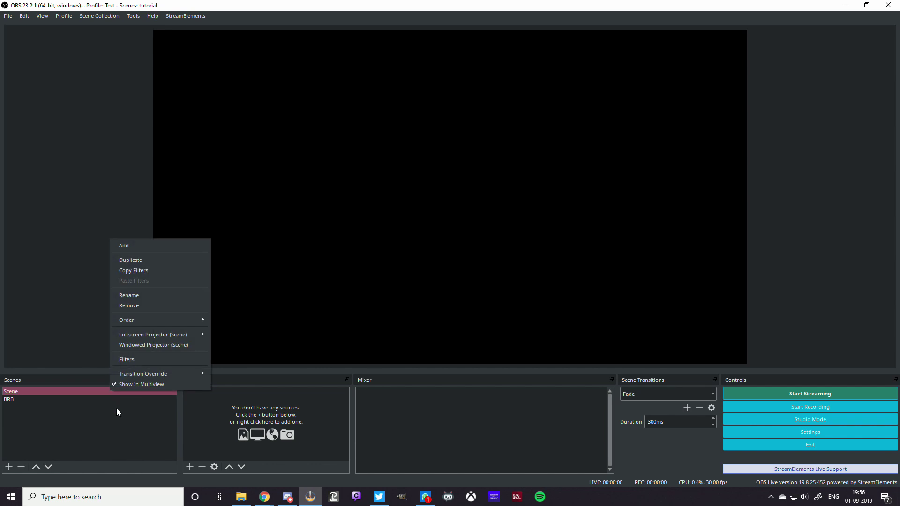
{"action": "left_click", "coordinate": [94, 426]}
{"action": "right_click", "coordinate": [79, 396]}
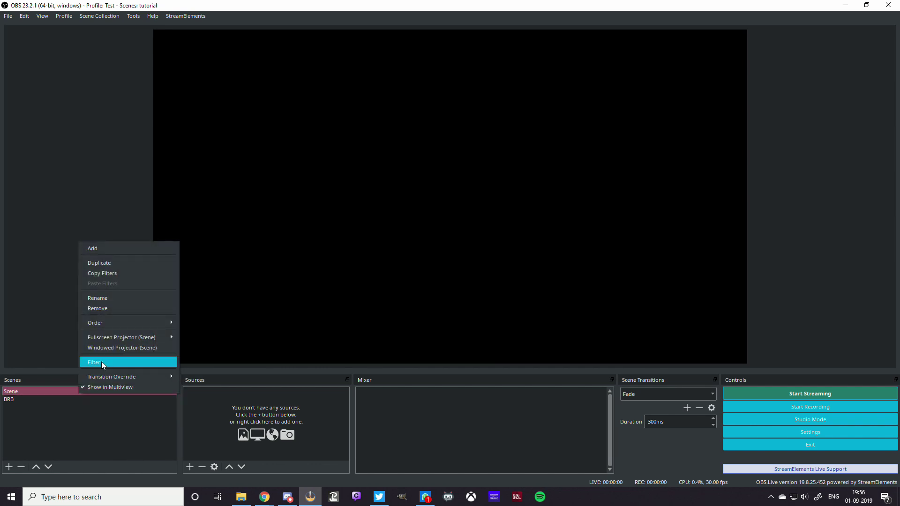
{"action": "left_click", "coordinate": [107, 307]}
{"action": "left_click", "coordinate": [119, 396]}
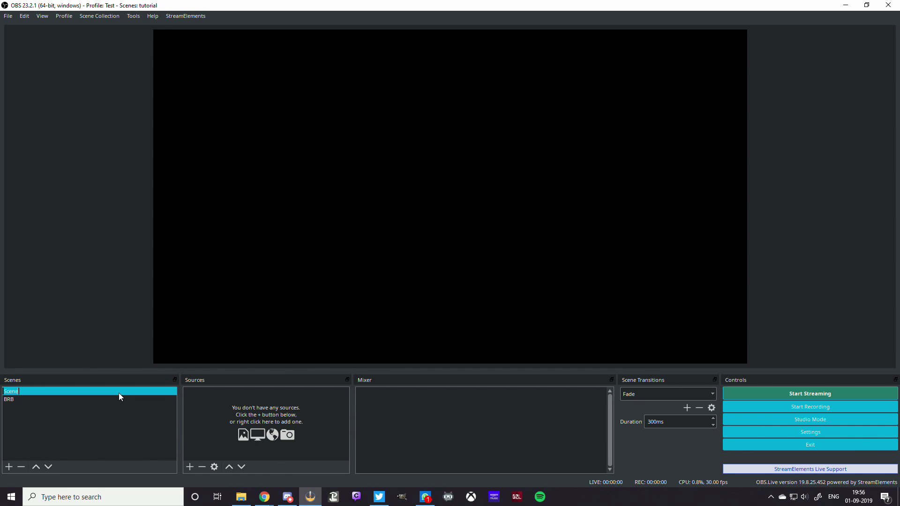
{"action": "type", "text": "Game"}
{"action": "key", "text": "Return"}
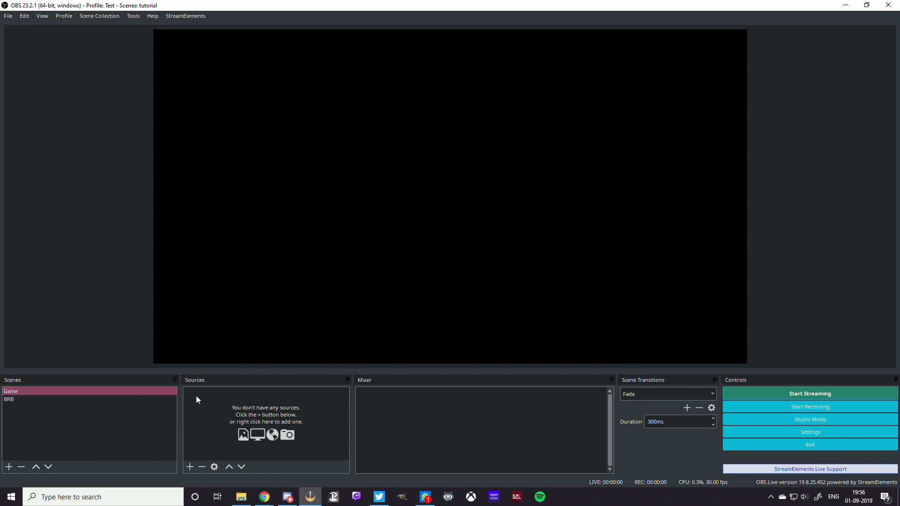
- Switch between the BRB and Game scenes and dismiss the sources menu without adding anything
{"action": "left_click", "coordinate": [126, 400]}
{"action": "left_click", "coordinate": [121, 388]}
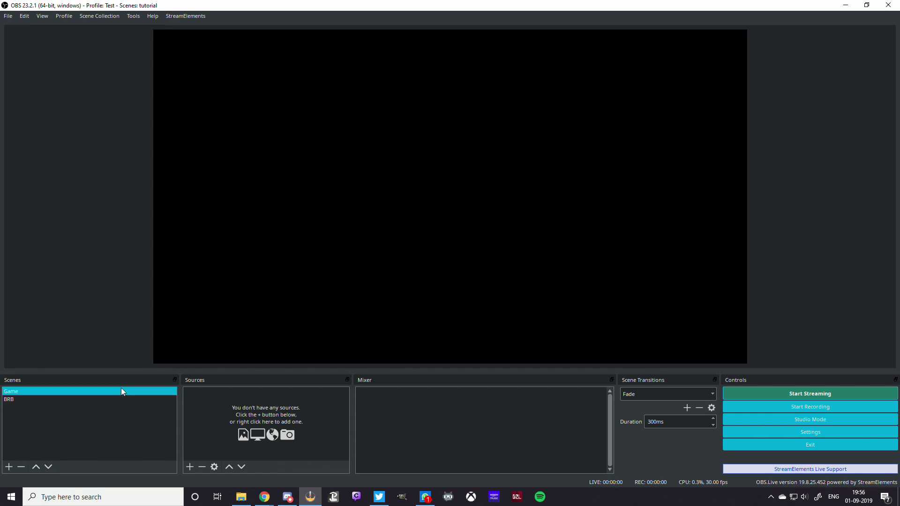
{"action": "right_click", "coordinate": [209, 397]}
{"action": "mouse_move", "coordinate": [213, 401]}
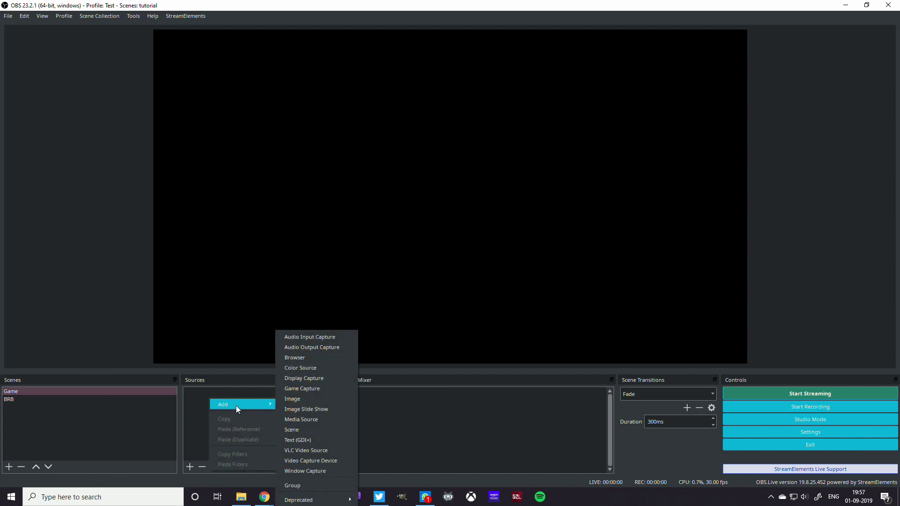
{"action": "left_click", "coordinate": [208, 394]}
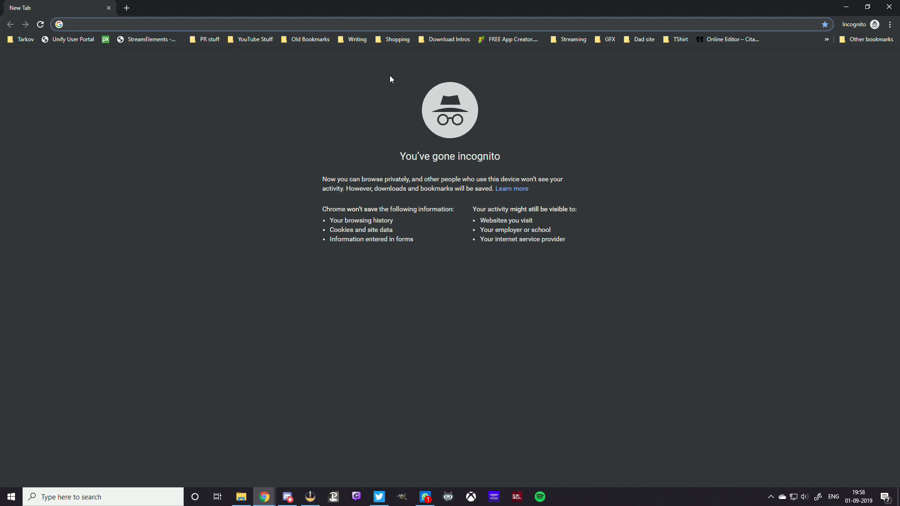
- Go to streamelements.com and choose Connect with Twitch
{"action": "type", "text": "streamelements.com"}
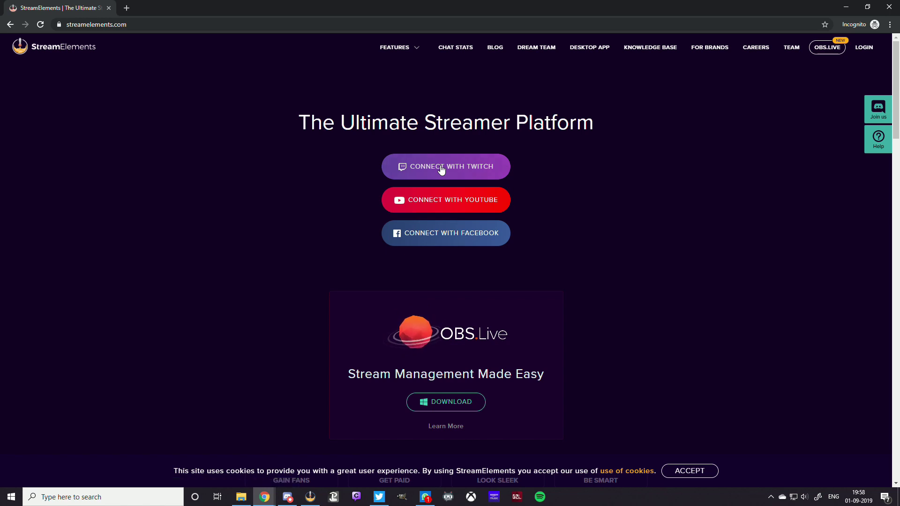
{"action": "scroll", "coordinate": [446, 202], "scroll_direction": "down", "scroll_amount": 3}
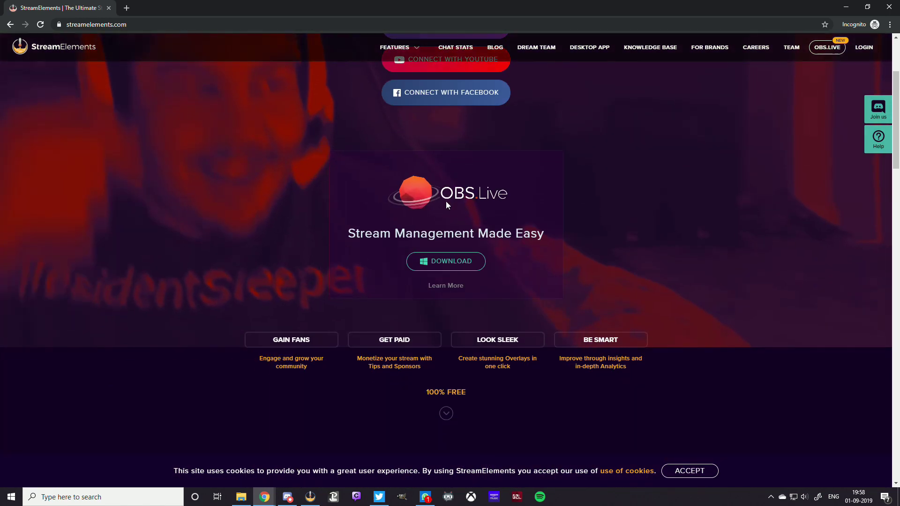
{"action": "scroll", "coordinate": [445, 201], "scroll_direction": "up", "scroll_amount": 3}
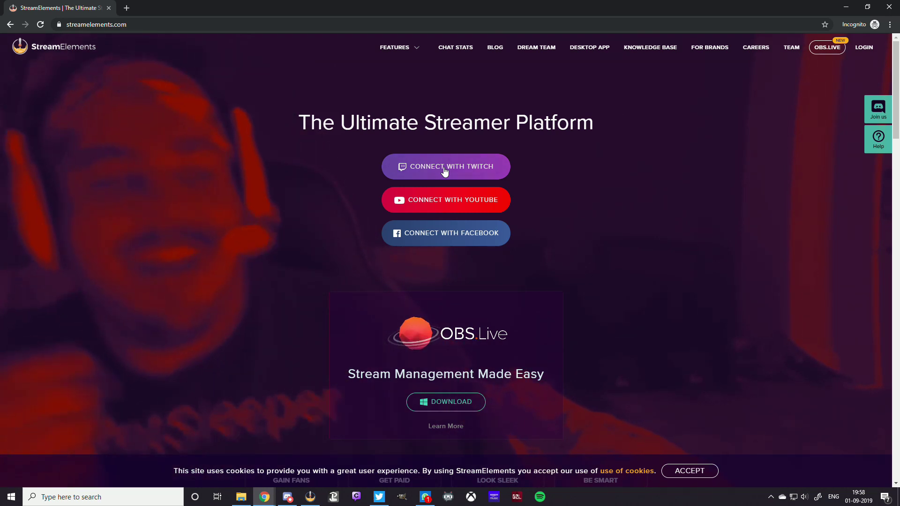
{"action": "left_click", "coordinate": [444, 168]}
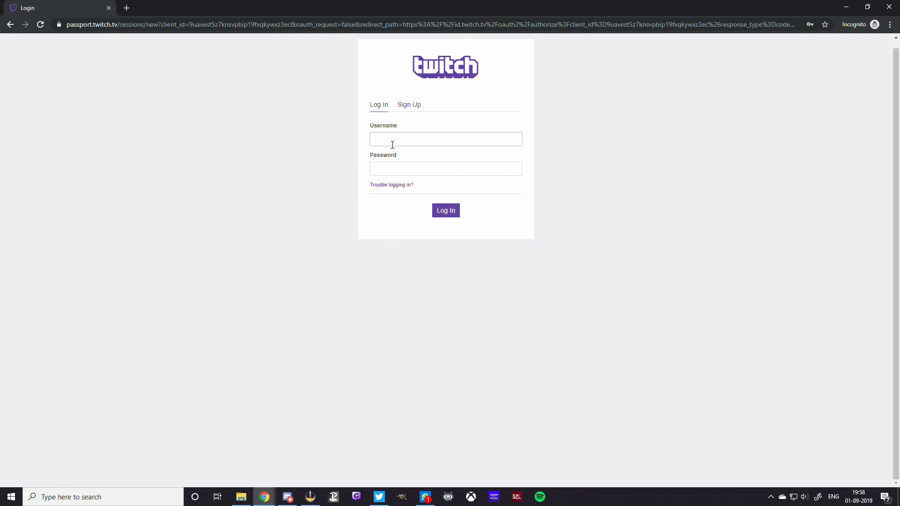
- Log in to Twitch with the saved account and authorize StreamElements
{"action": "left_click", "coordinate": [396, 141]}
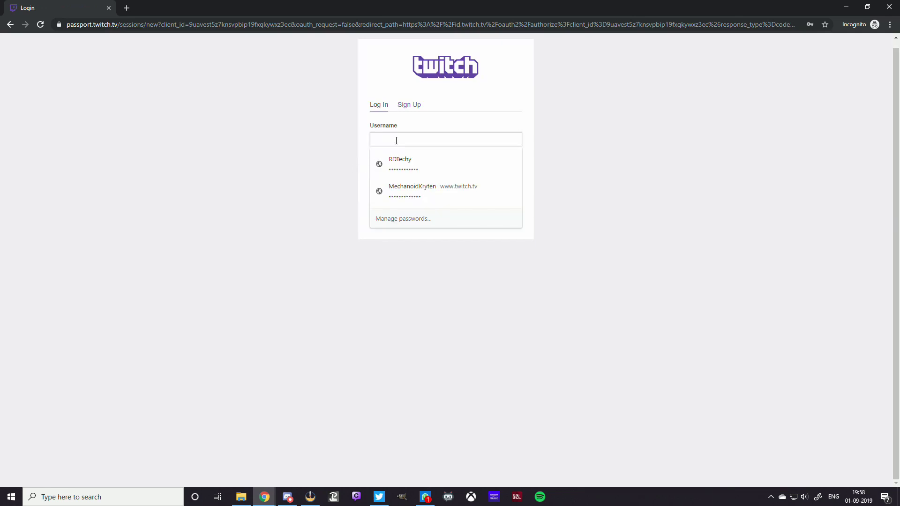
{"action": "left_click", "coordinate": [441, 199]}
{"action": "left_click", "coordinate": [439, 210]}
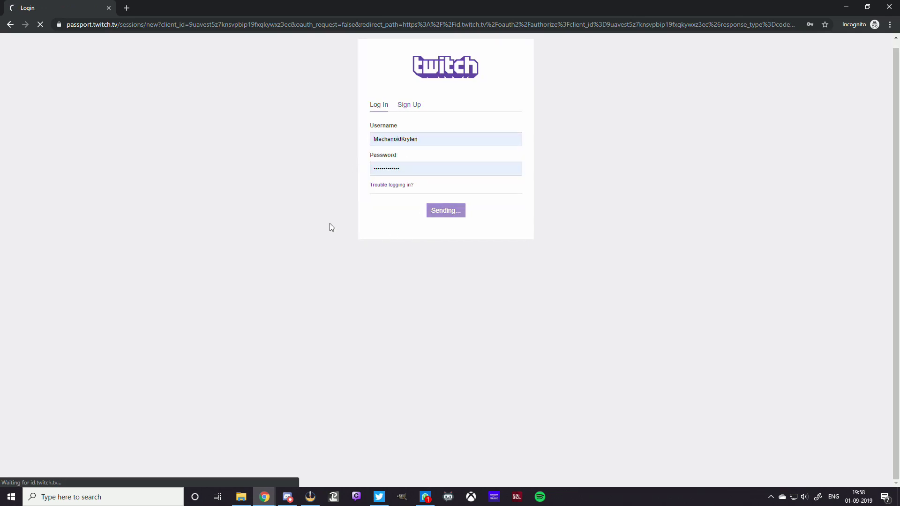
{"action": "scroll", "coordinate": [361, 85], "scroll_direction": "up", "scroll_amount": 2}
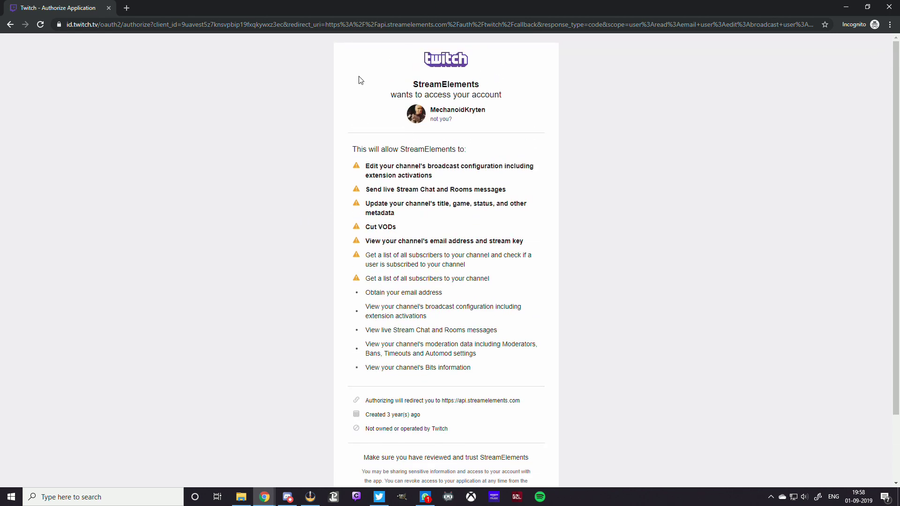
{"action": "scroll", "coordinate": [439, 279], "scroll_direction": "down", "scroll_amount": 2}
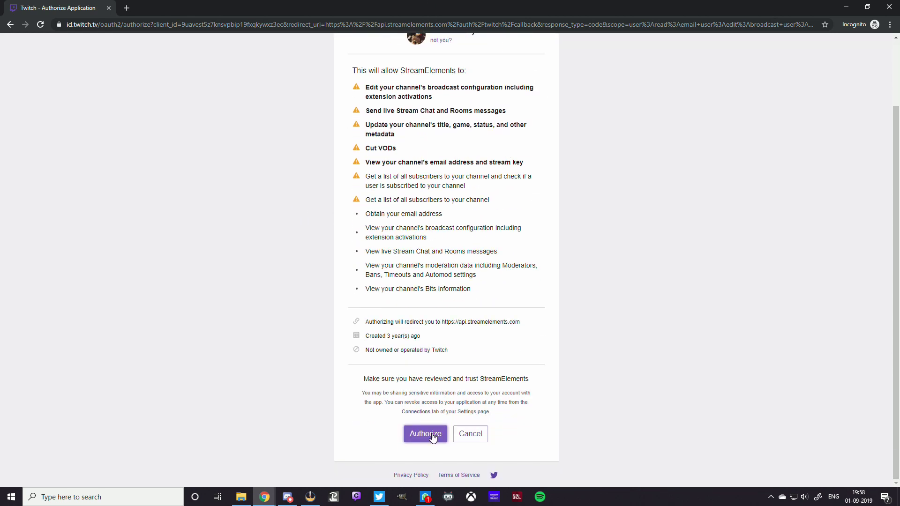
{"action": "left_click", "coordinate": [427, 434]}
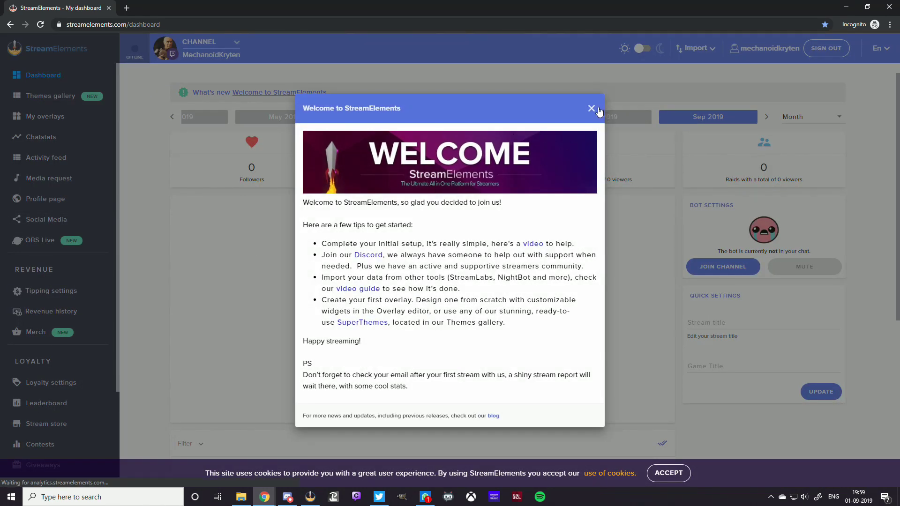
- Close the Welcome to StreamElements modal, scroll through the Themes gallery, then return to My overlays
{"action": "left_click", "coordinate": [591, 108]}
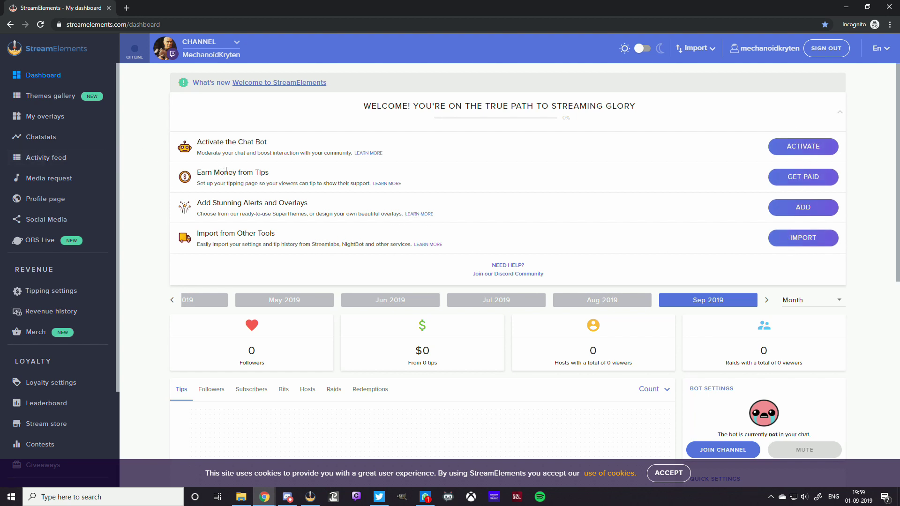
{"action": "left_click", "coordinate": [58, 120]}
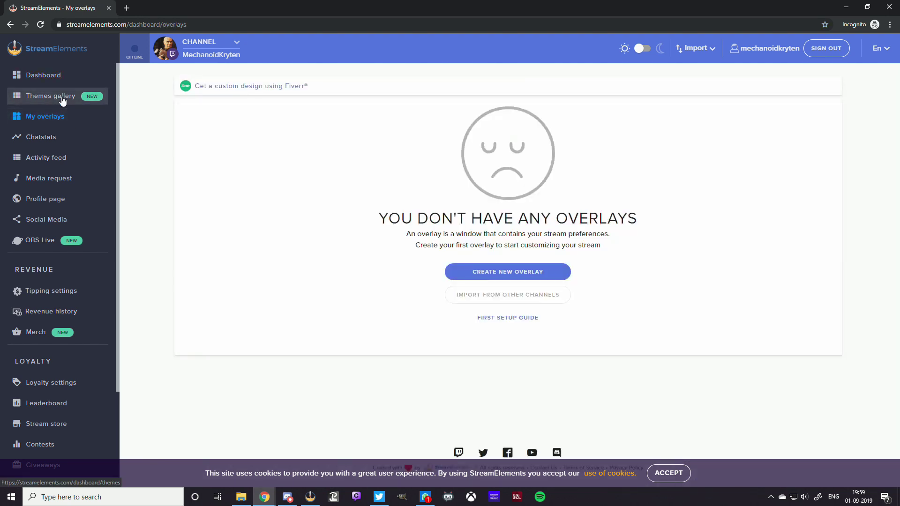
{"action": "left_click", "coordinate": [63, 98]}
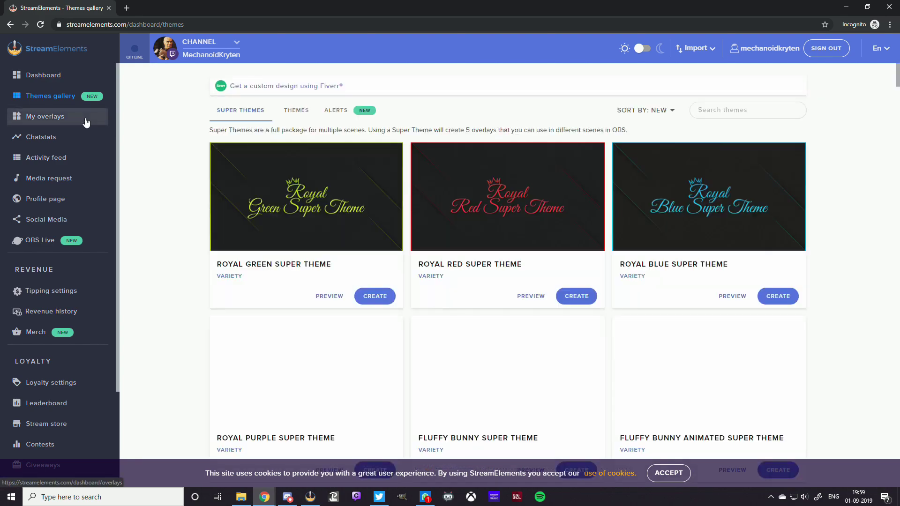
{"action": "scroll", "coordinate": [445, 159], "scroll_direction": "down", "scroll_amount": 8}
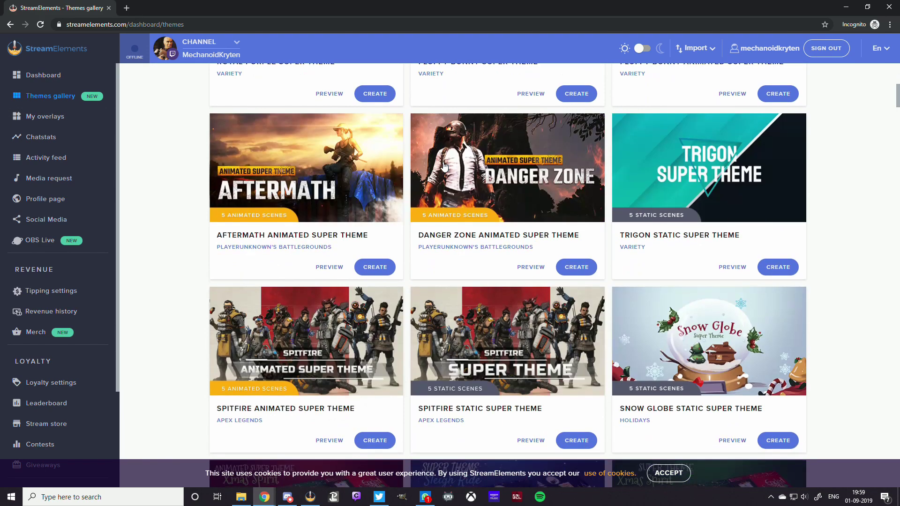
{"action": "scroll", "coordinate": [445, 165], "scroll_direction": "down", "scroll_amount": 11}
{"action": "scroll", "coordinate": [396, 217], "scroll_direction": "up", "scroll_amount": 7}
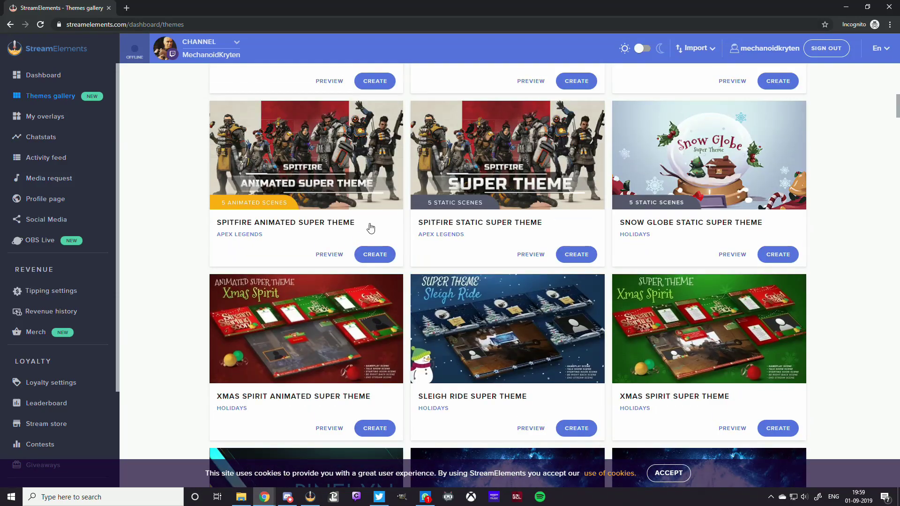
{"action": "scroll", "coordinate": [367, 228], "scroll_direction": "up", "scroll_amount": 12}
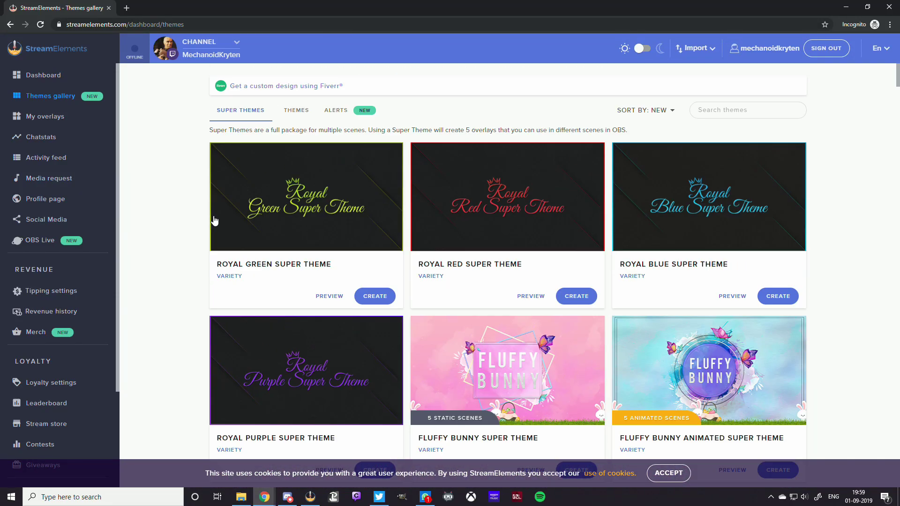
{"action": "left_click", "coordinate": [60, 118]}
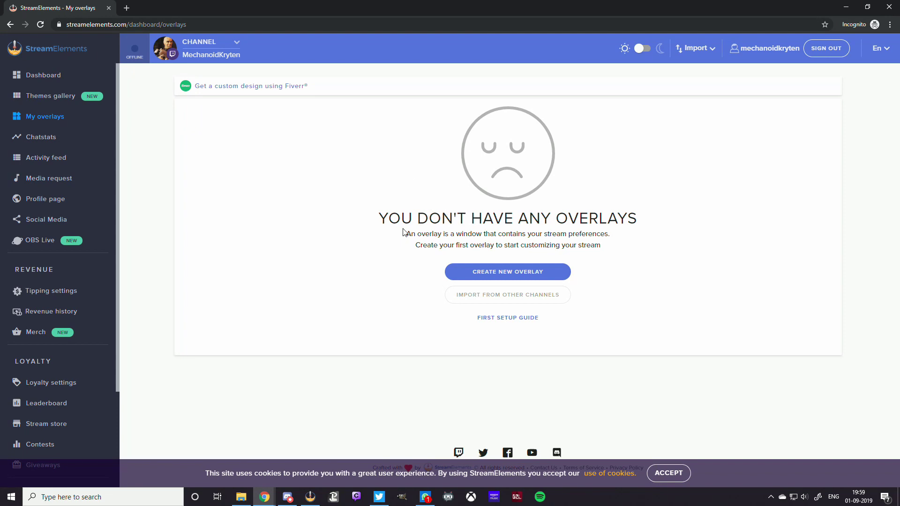
- Create a blank 1080p overlay named BRB with game Various
{"action": "left_click", "coordinate": [467, 274]}
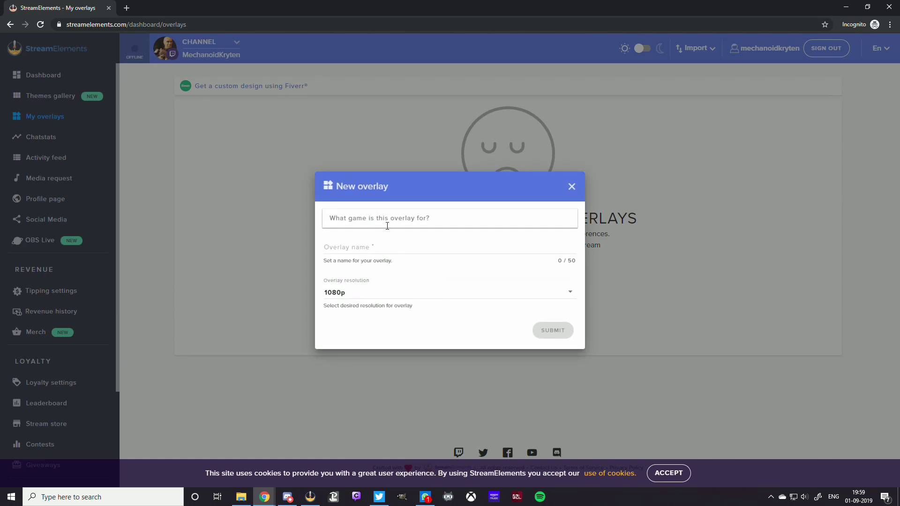
{"action": "type", "text": "Various"}
{"action": "left_click", "coordinate": [380, 249]}
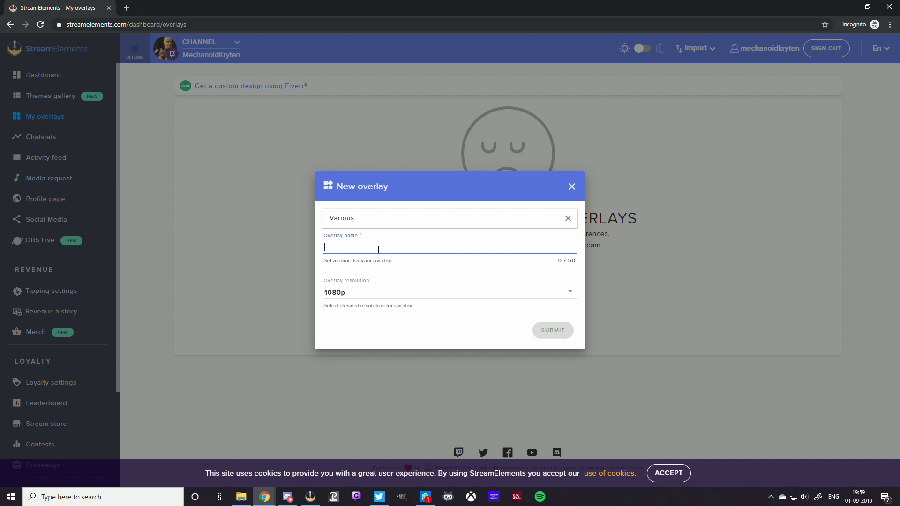
{"action": "type", "text": "HBRB"}
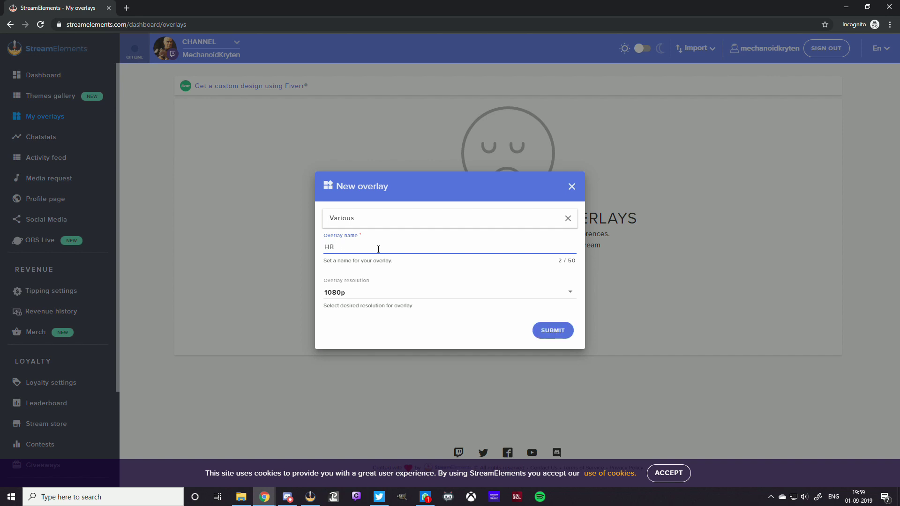
{"action": "key", "text": "BackSpace"}
{"action": "key", "text": "BackSpace"}
{"action": "type", "text": "B"}
{"action": "left_click", "coordinate": [547, 330]}
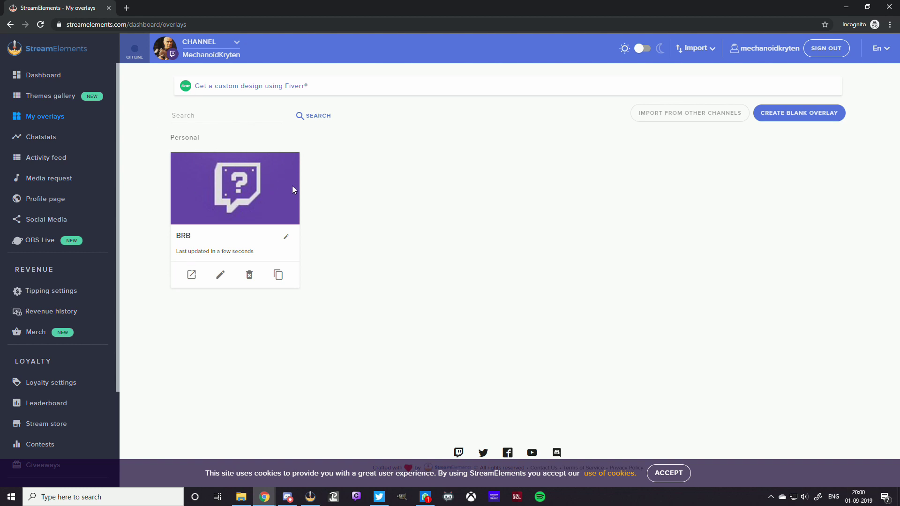
- Create a second 1080p overlay named GAME, also under game Various
{"action": "left_click", "coordinate": [789, 117]}
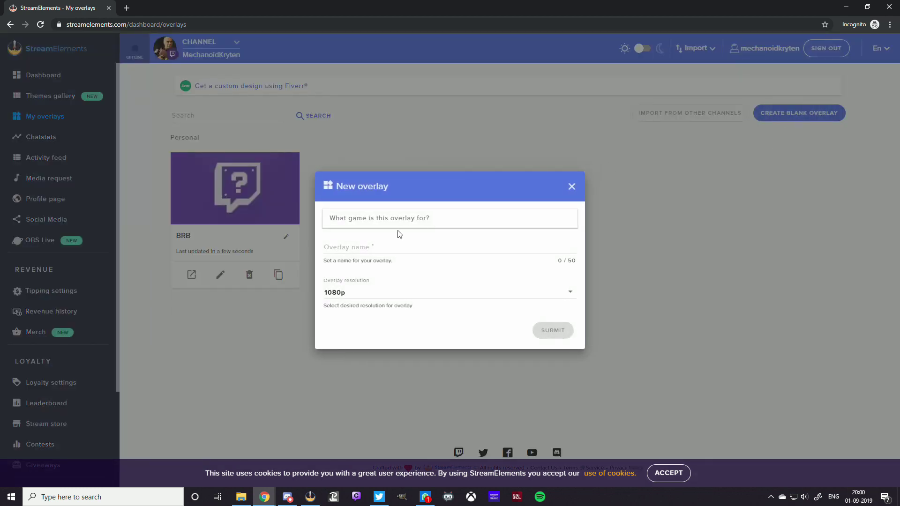
{"action": "type", "text": "Game"}
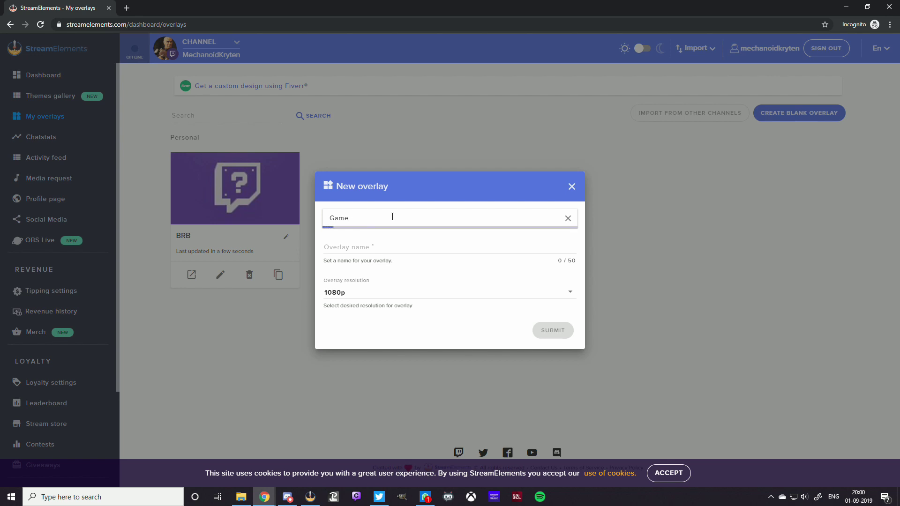
{"action": "double_click", "coordinate": [376, 215]}
{"action": "type", "text": "Variou"}
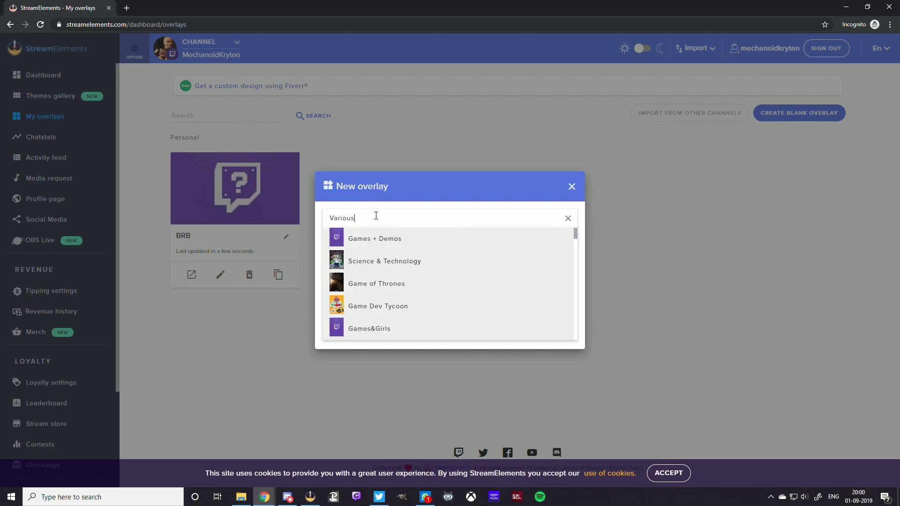
{"action": "type", "text": "s"}
{"action": "key", "text": "Return"}
{"action": "type", "text": "Game"}
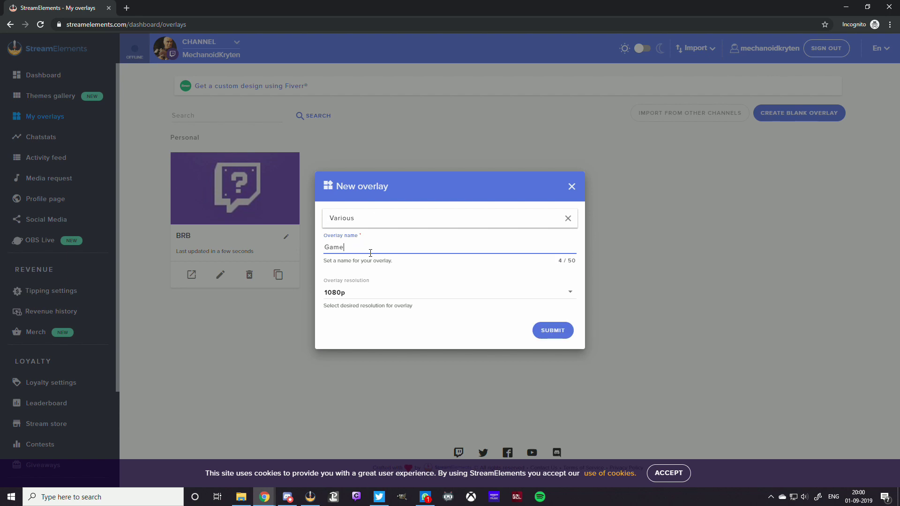
{"action": "left_click", "coordinate": [553, 331]}
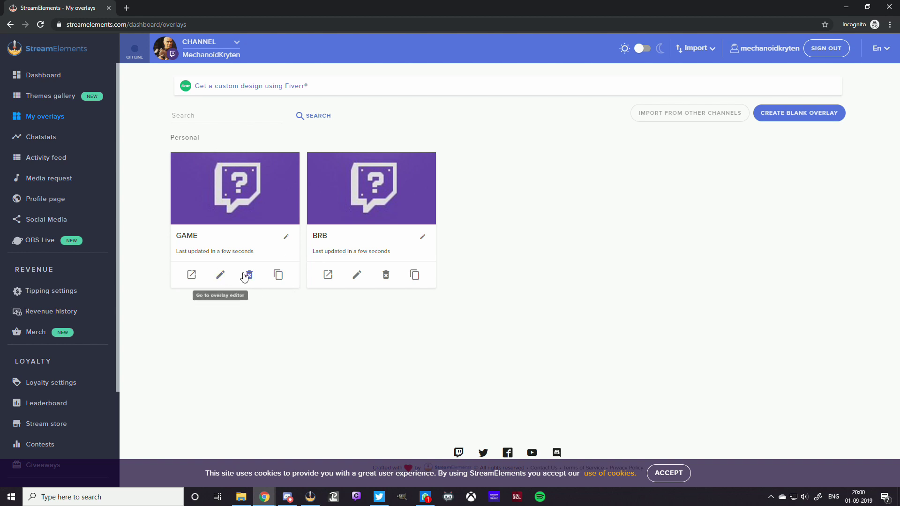
- Open the overlay in the editor and briefly expand then collapse the Layers panel
{"action": "left_click", "coordinate": [358, 278]}
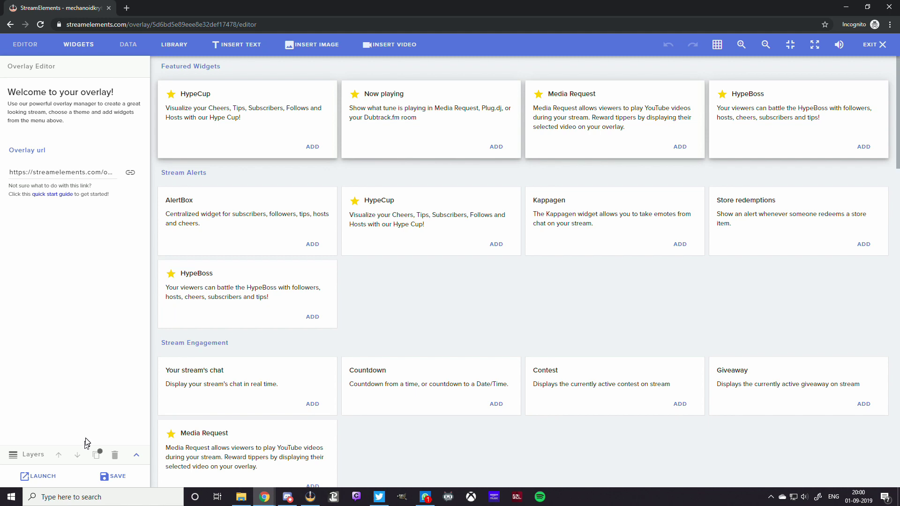
{"action": "left_click", "coordinate": [135, 456]}
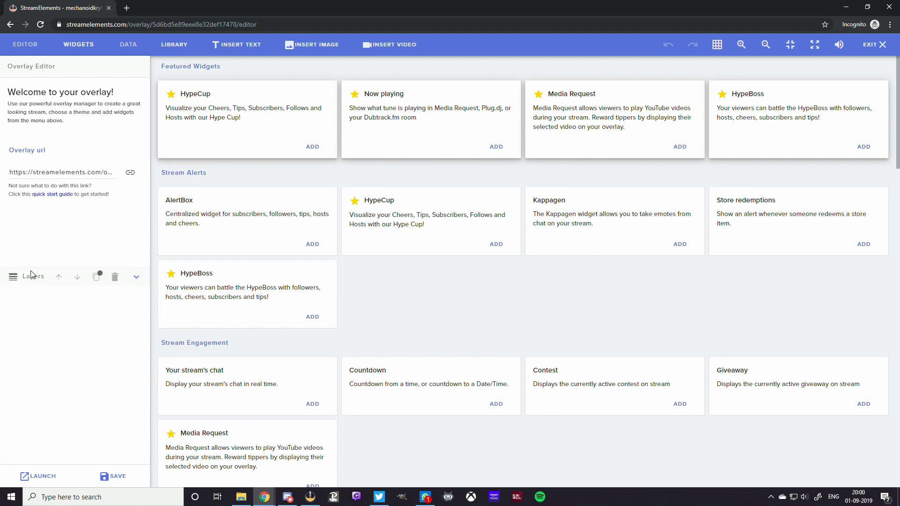
{"action": "left_click", "coordinate": [133, 276]}
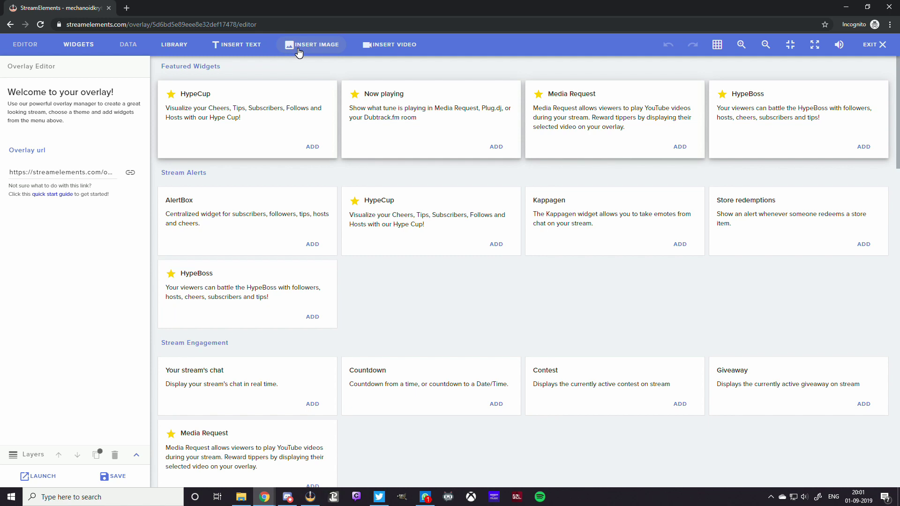
- Insert a Video 1 widget and keep its video size at Scaled to fit
{"action": "left_click", "coordinate": [370, 50]}
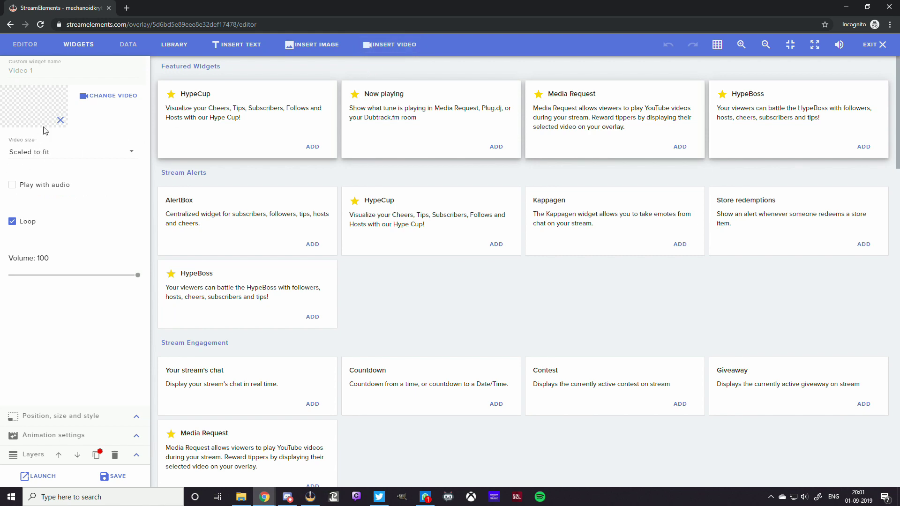
{"action": "left_click", "coordinate": [97, 153]}
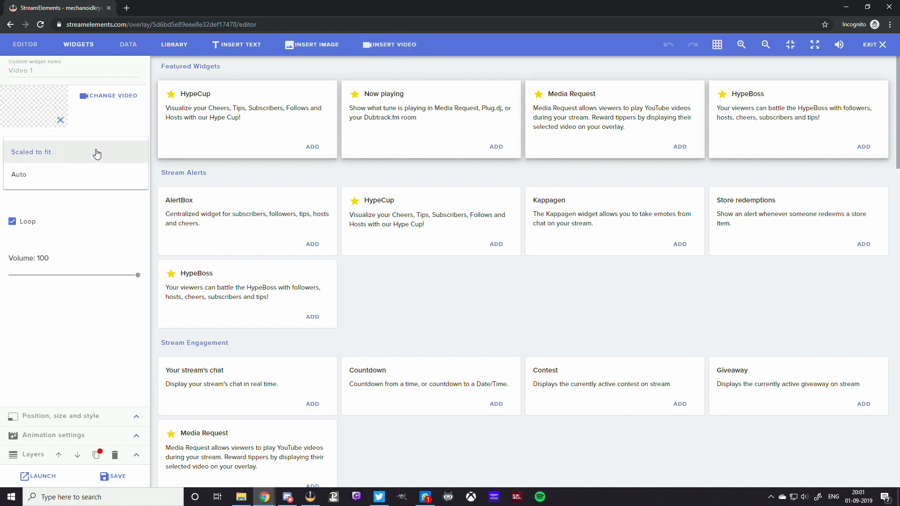
{"action": "left_click", "coordinate": [66, 153]}
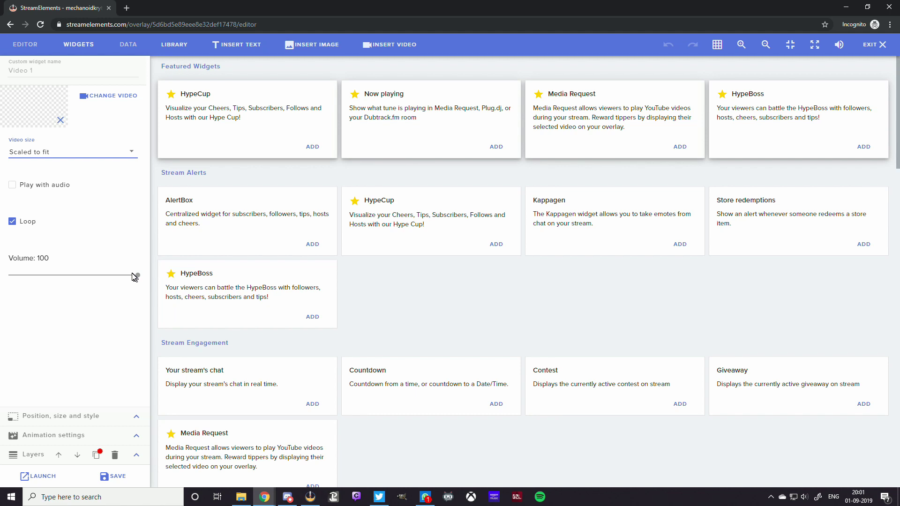
- Upload BRB New.webm from the computer to the media library
{"action": "left_click", "coordinate": [97, 98]}
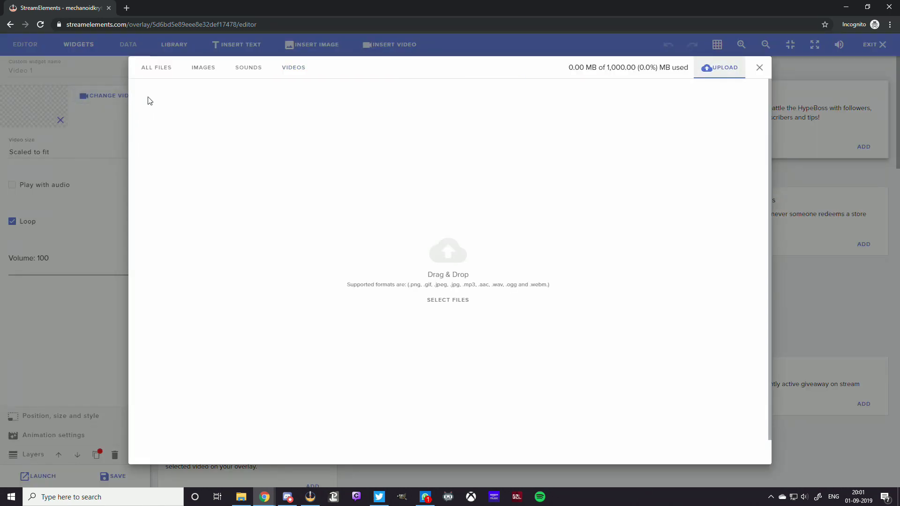
{"action": "left_click", "coordinate": [293, 70]}
{"action": "left_click", "coordinate": [152, 98]}
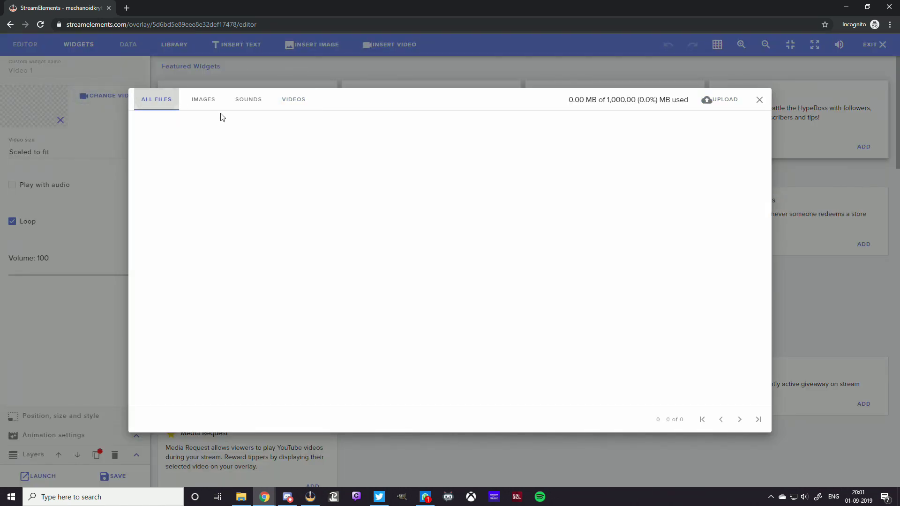
{"action": "left_click", "coordinate": [714, 107]}
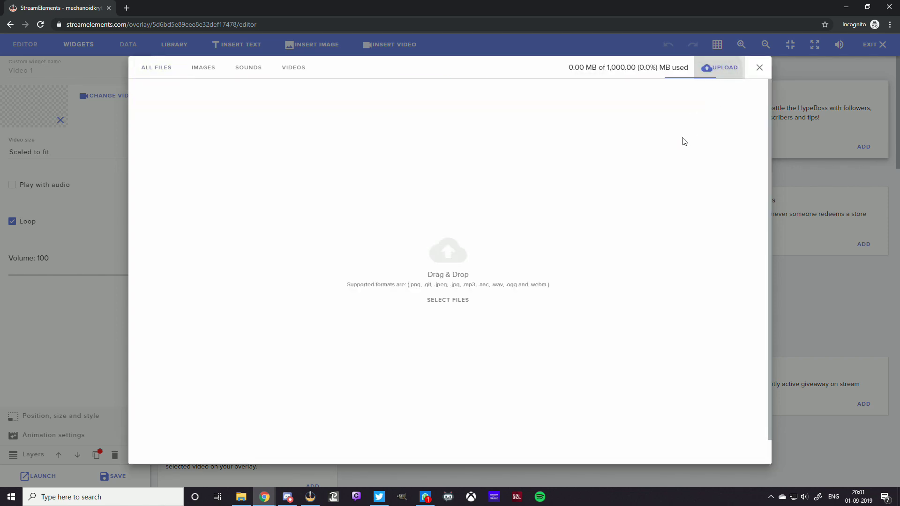
{"action": "left_click", "coordinate": [451, 263]}
{"action": "key", "text": "Escape"}
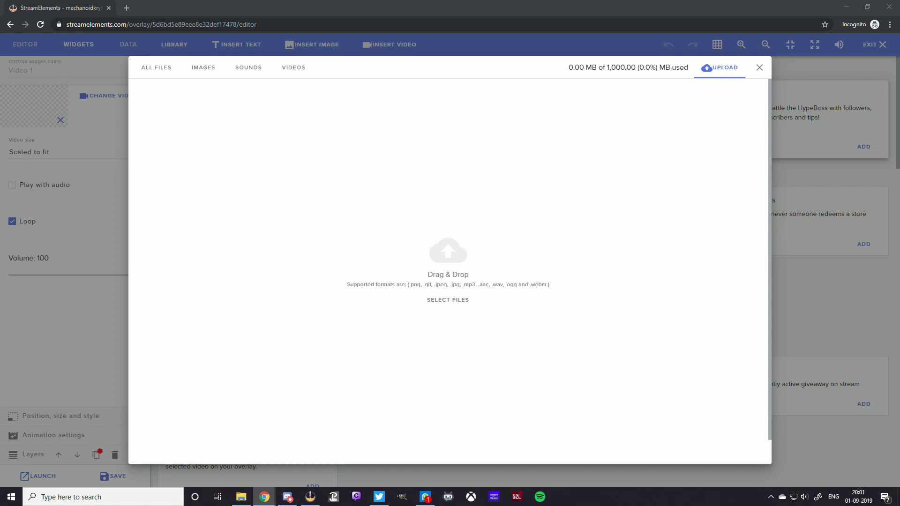
{"action": "left_click", "coordinate": [448, 263]}
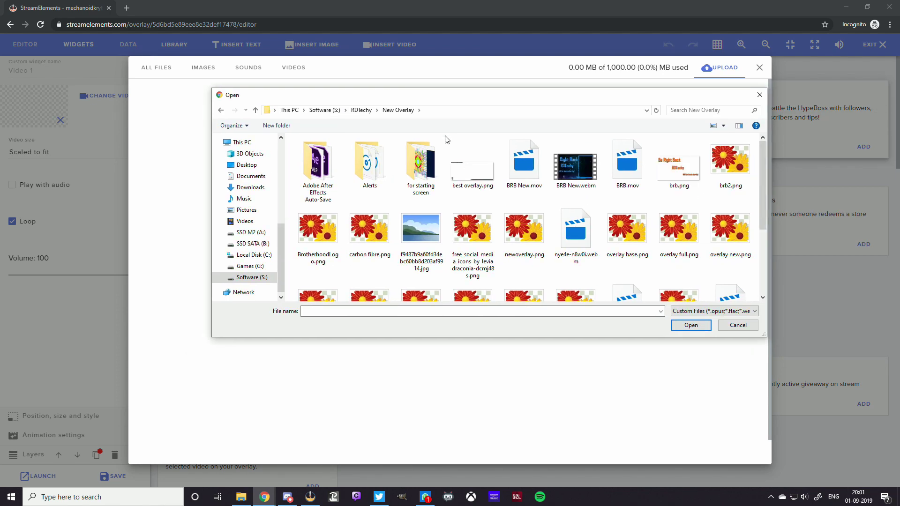
{"action": "left_click", "coordinate": [574, 174]}
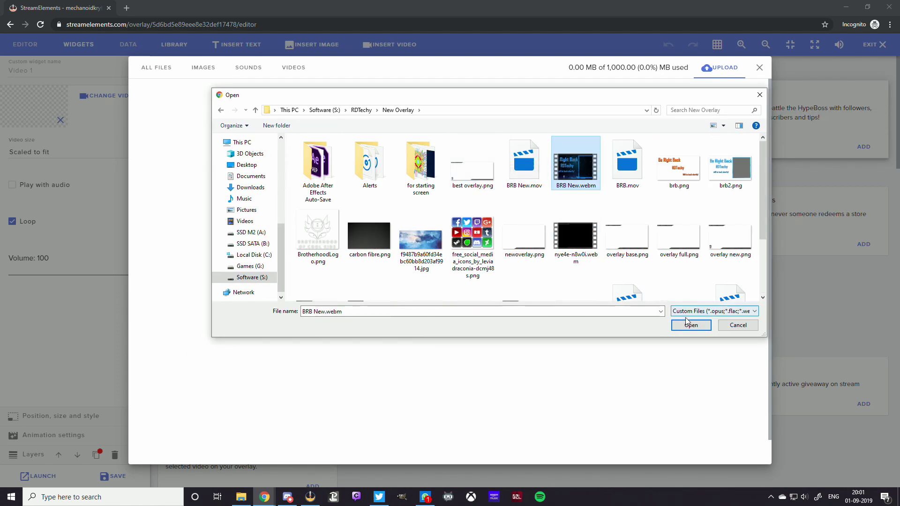
{"action": "left_click", "coordinate": [699, 326]}
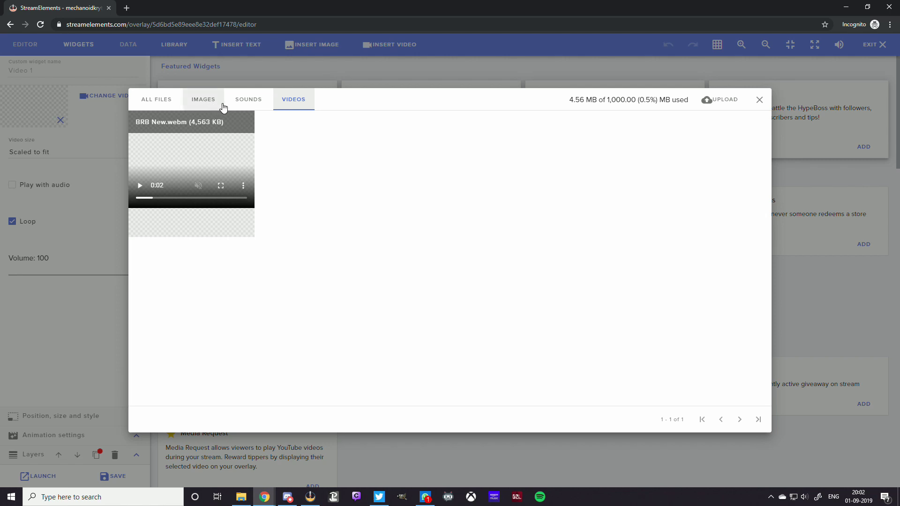
- Select the uploaded Be Right Back video as the widget's video
{"action": "mouse_move", "coordinate": [150, 155]}
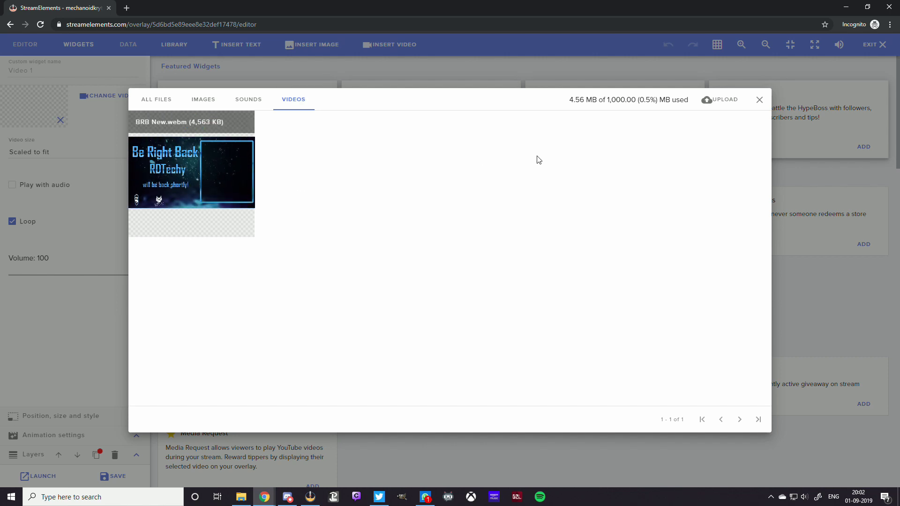
{"action": "left_click", "coordinate": [722, 99]}
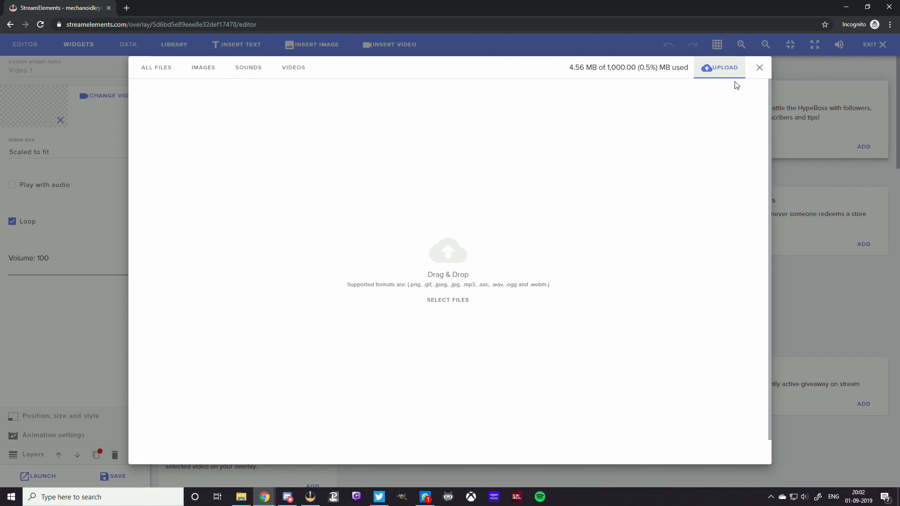
{"action": "left_click", "coordinate": [277, 72]}
{"action": "mouse_move", "coordinate": [187, 182]}
{"action": "left_click", "coordinate": [166, 122]}
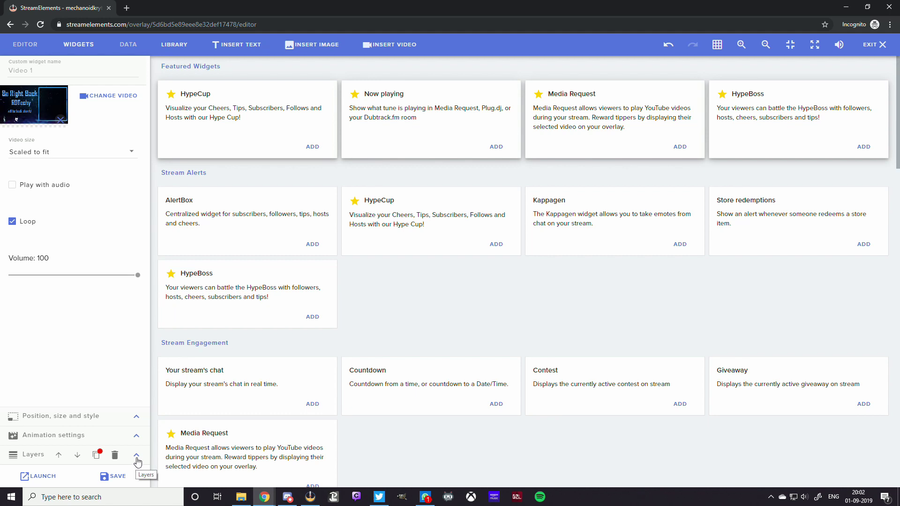
- Size the Be Right Back video to width 1920 and height 1080
{"action": "left_click", "coordinate": [140, 419]}
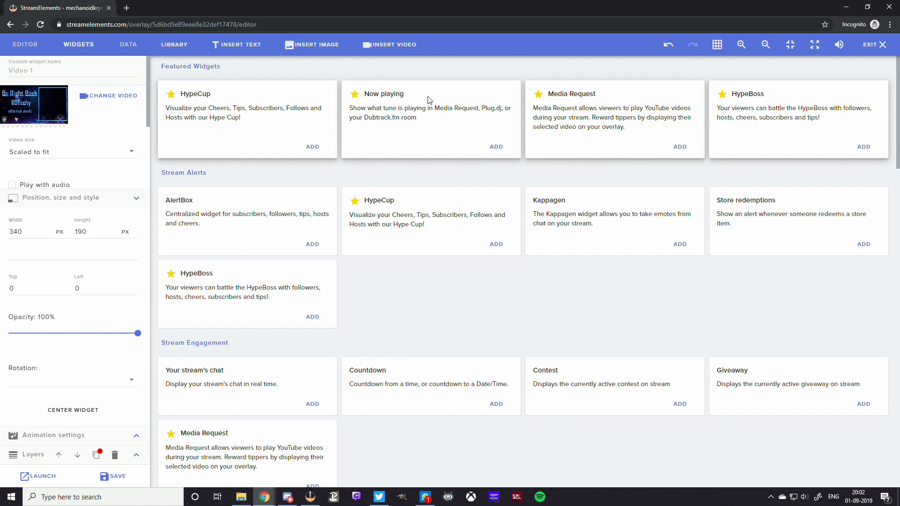
{"action": "left_click", "coordinate": [42, 47]}
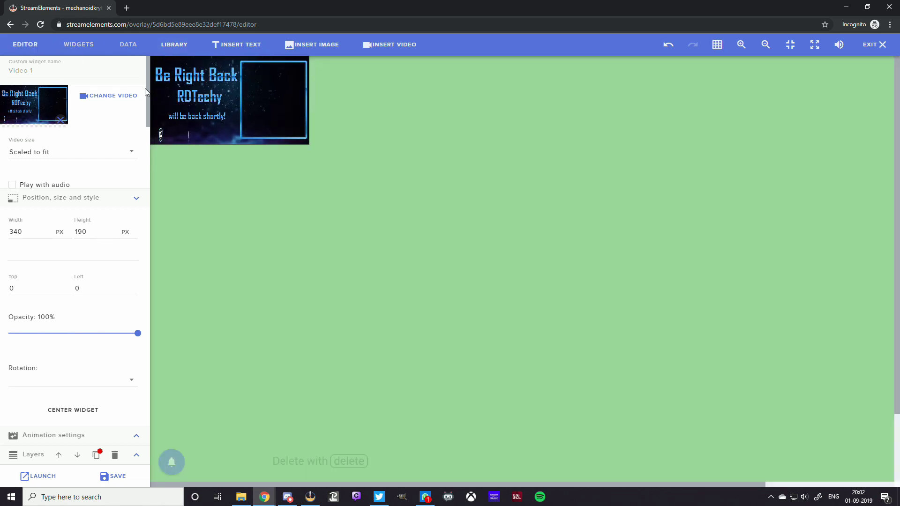
{"action": "left_click_drag", "start_coordinate": [309, 144], "coordinate": [884, 460]}
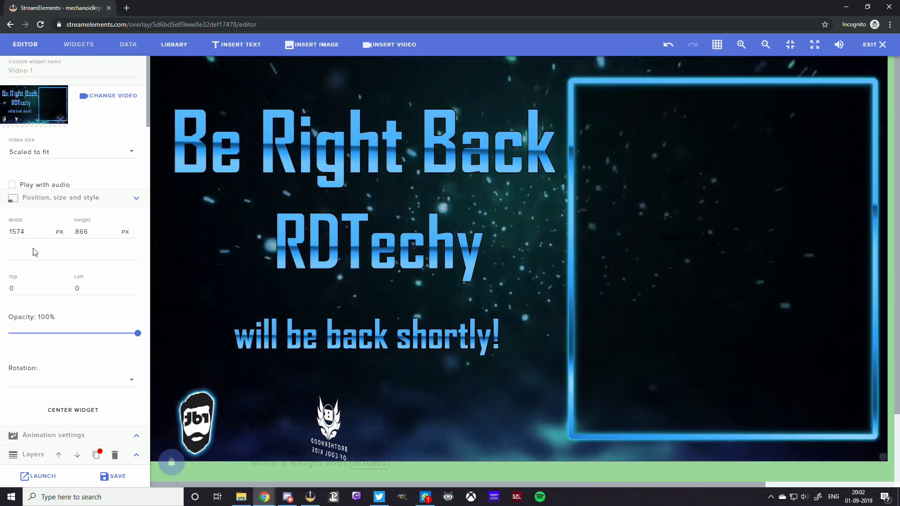
{"action": "left_click_drag", "start_coordinate": [29, 232], "coordinate": [2, 237]}
{"action": "type", "text": "1920"}
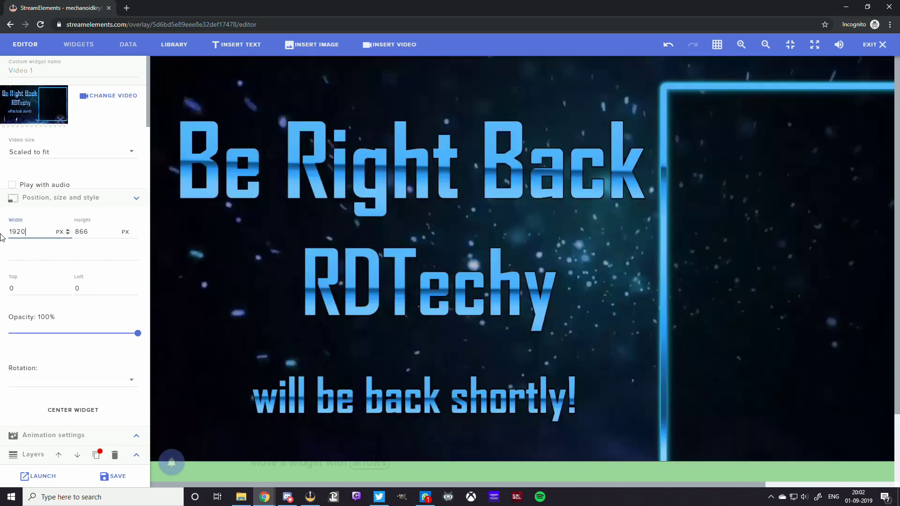
{"action": "key", "text": "Tab"}
{"action": "type", "text": "1080"}
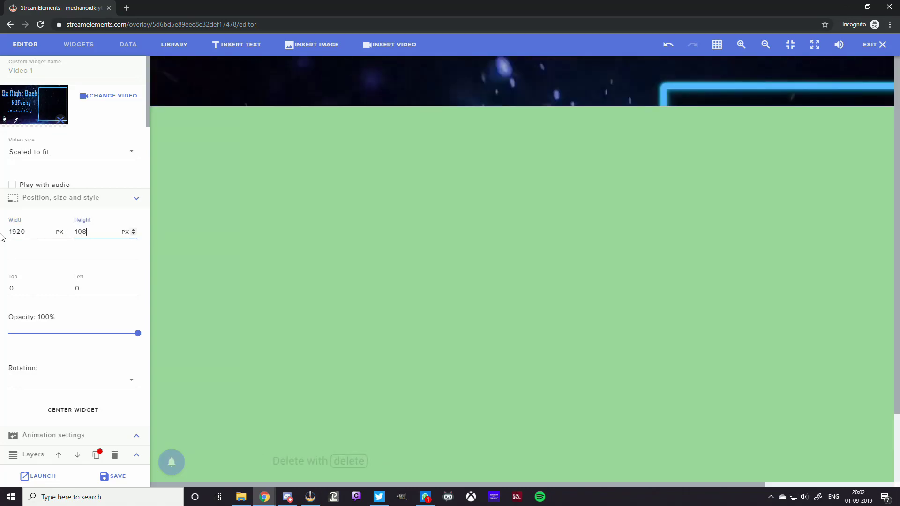
{"action": "key", "text": "Tab"}
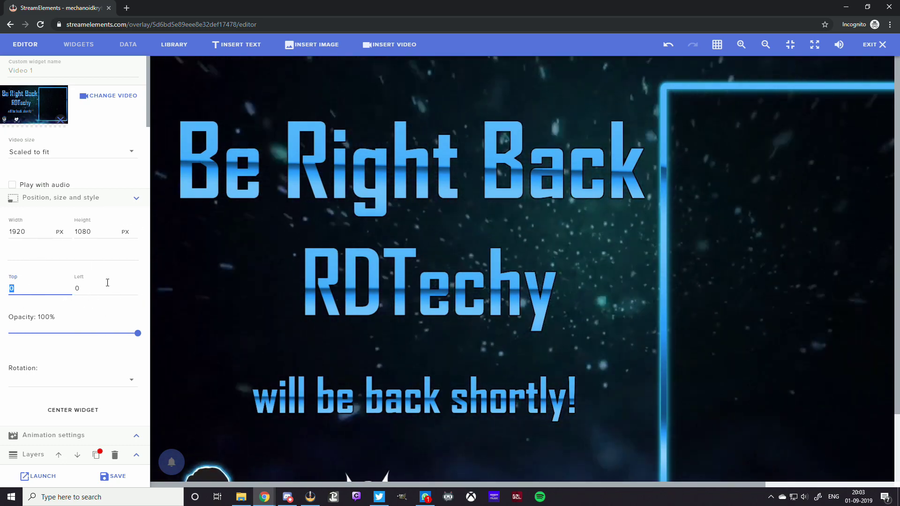
- Review the video's rotation and style settings, leaving rotation unchanged
{"action": "left_click", "coordinate": [104, 382]}
{"action": "left_click", "coordinate": [102, 385]}
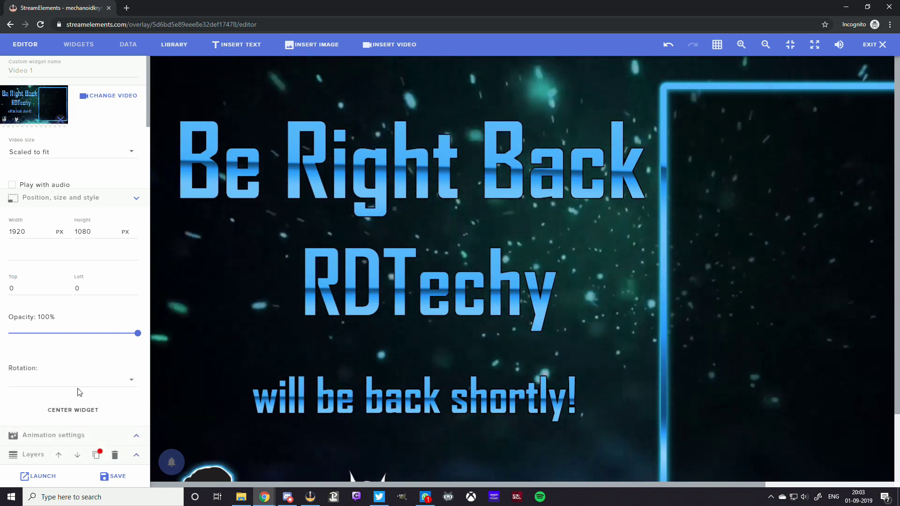
{"action": "left_click", "coordinate": [75, 409]}
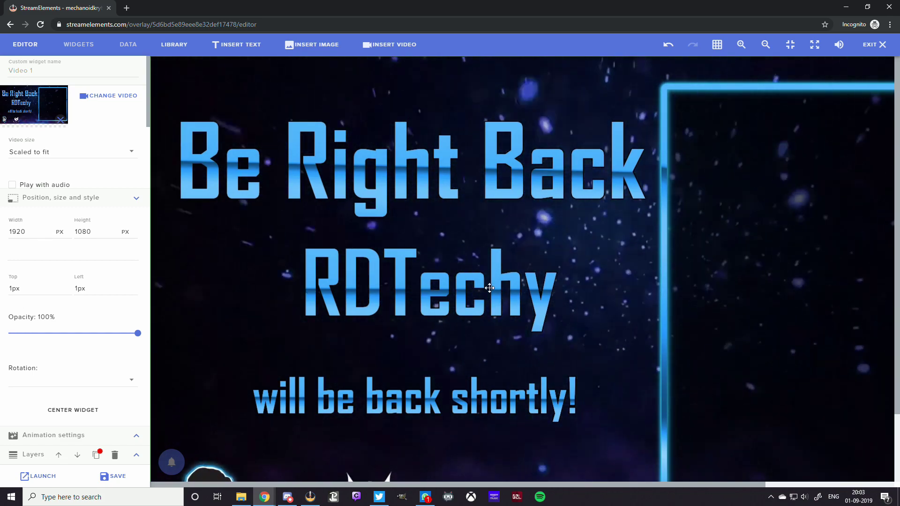
{"action": "scroll", "coordinate": [496, 287], "scroll_direction": "down", "scroll_amount": 2}
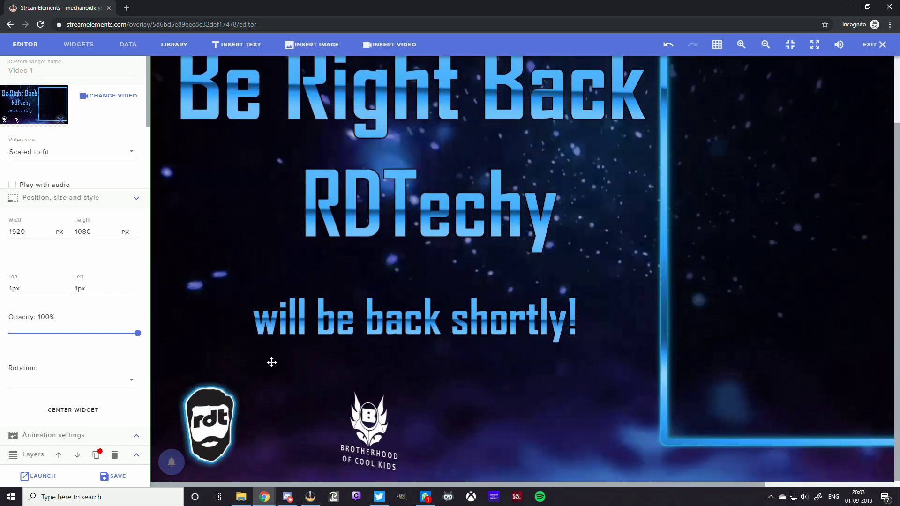
{"action": "scroll", "coordinate": [354, 334], "scroll_direction": "up", "scroll_amount": 2}
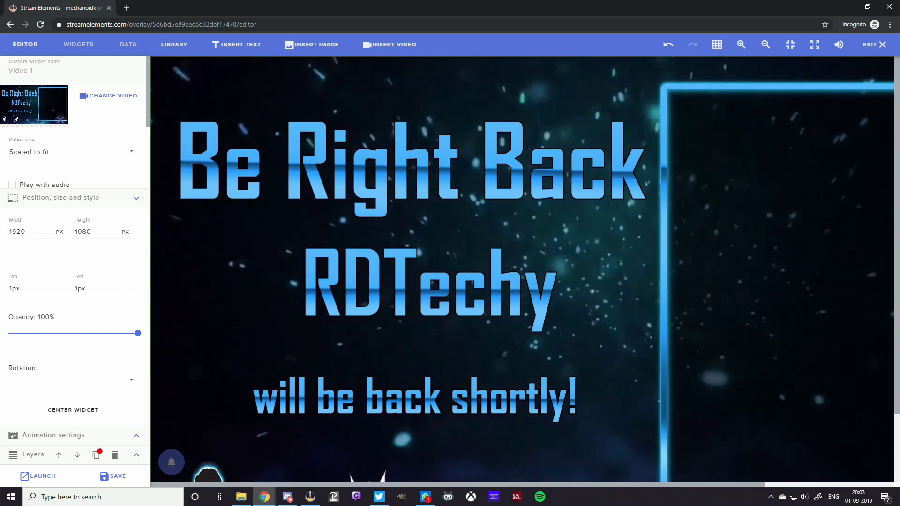
- Lock the Video 1 layer and go back to the widget gallery
{"action": "left_click", "coordinate": [23, 456]}
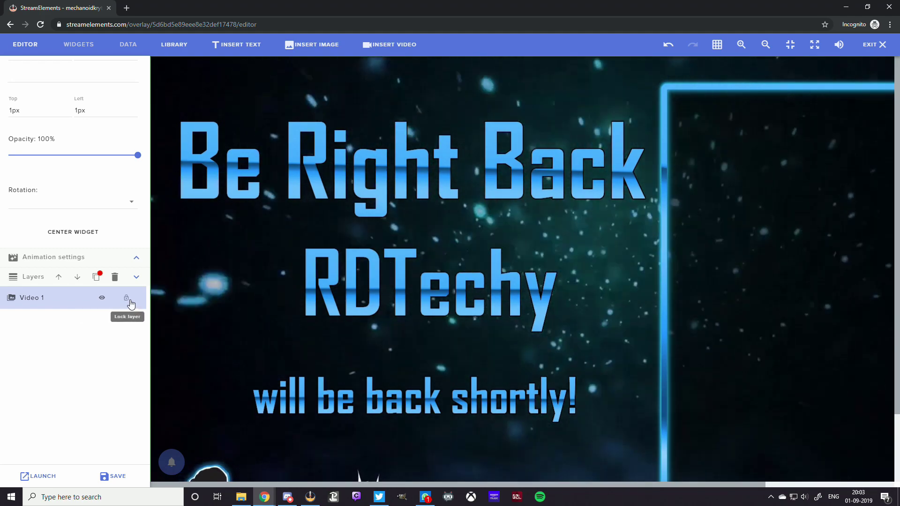
{"action": "left_click", "coordinate": [125, 298]}
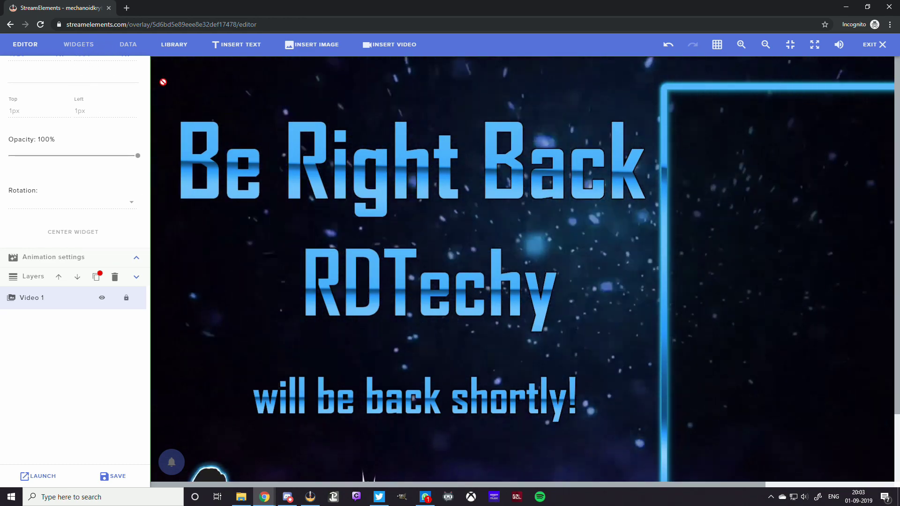
{"action": "left_click", "coordinate": [70, 47]}
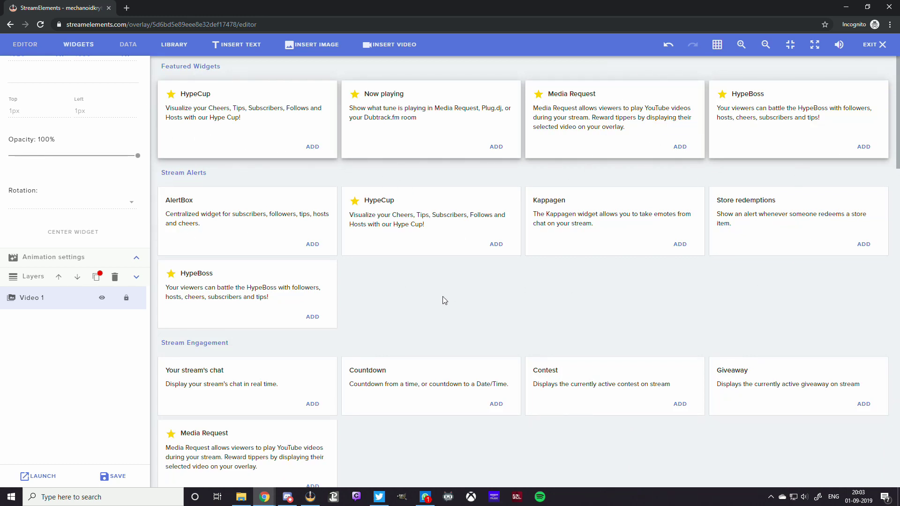
- Add the stream chat widget and stretch it to fill the blue frame
{"action": "left_click", "coordinate": [313, 404]}
{"action": "left_click_drag", "start_coordinate": [210, 151], "coordinate": [703, 173]}
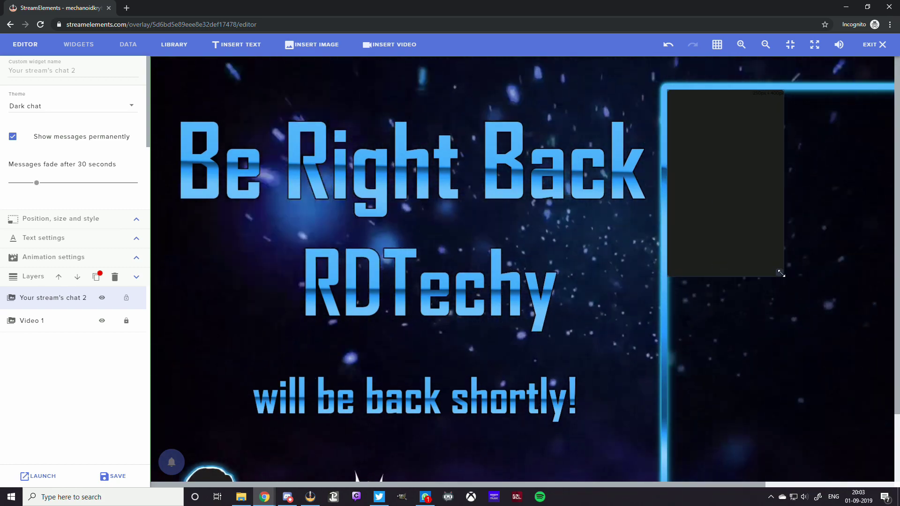
{"action": "left_click_drag", "start_coordinate": [782, 273], "coordinate": [867, 435]}
{"action": "scroll", "coordinate": [751, 433], "scroll_direction": "down", "scroll_amount": 1}
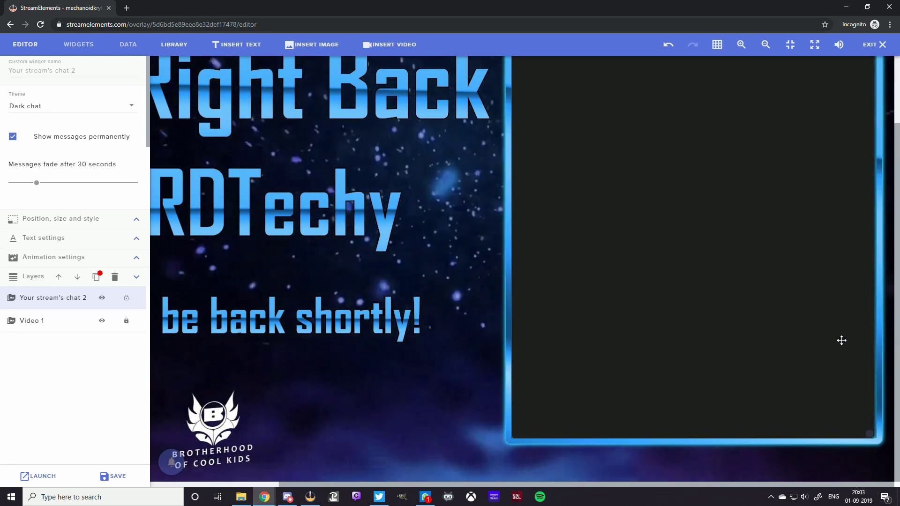
{"action": "scroll", "coordinate": [825, 306], "scroll_direction": "up", "scroll_amount": 2}
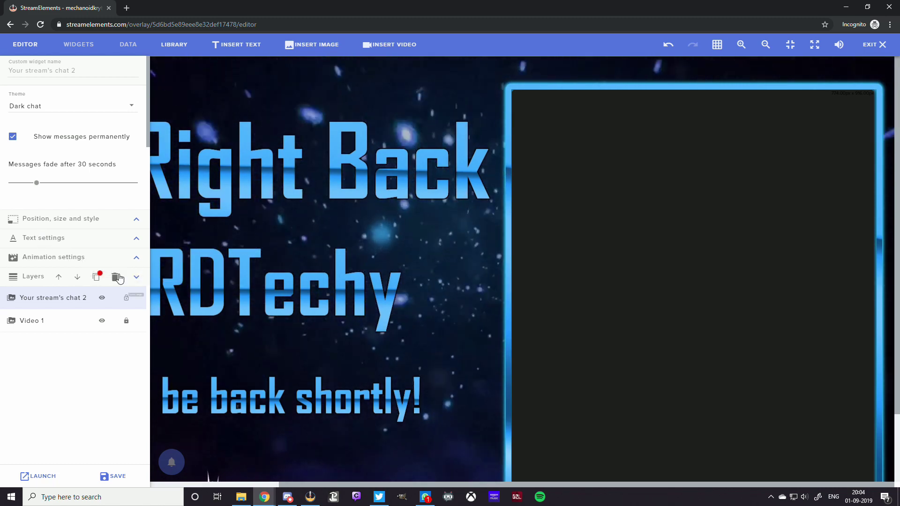
- Set the chat widget's opacity to about 73%
{"action": "left_click", "coordinate": [127, 224]}
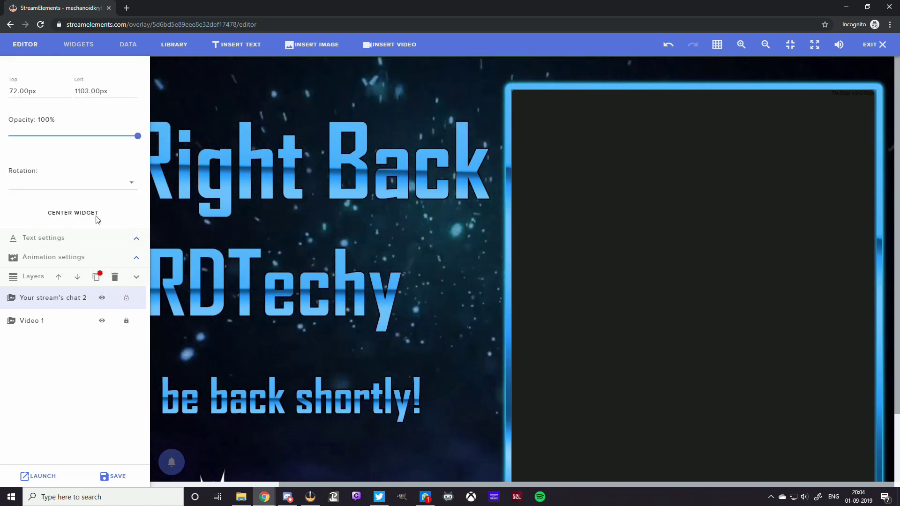
{"action": "left_click", "coordinate": [107, 135]}
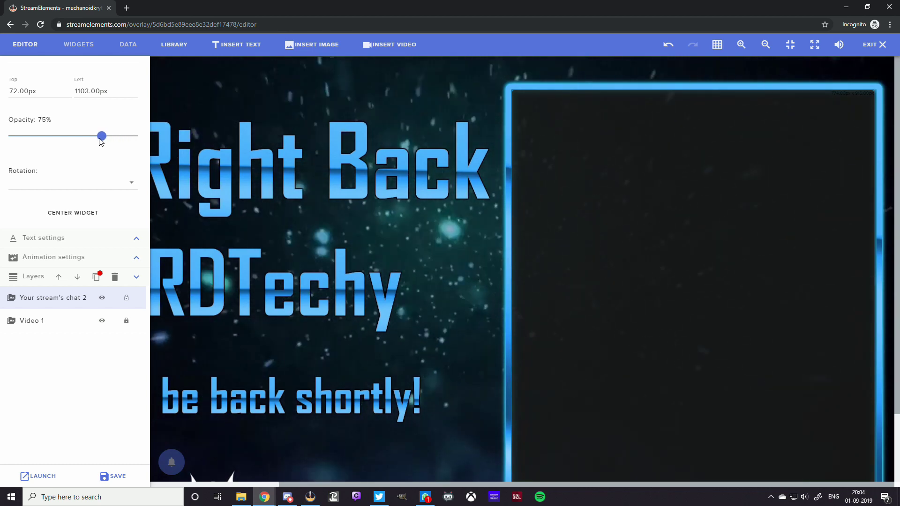
{"action": "left_click_drag", "start_coordinate": [101, 140], "coordinate": [99, 137]}
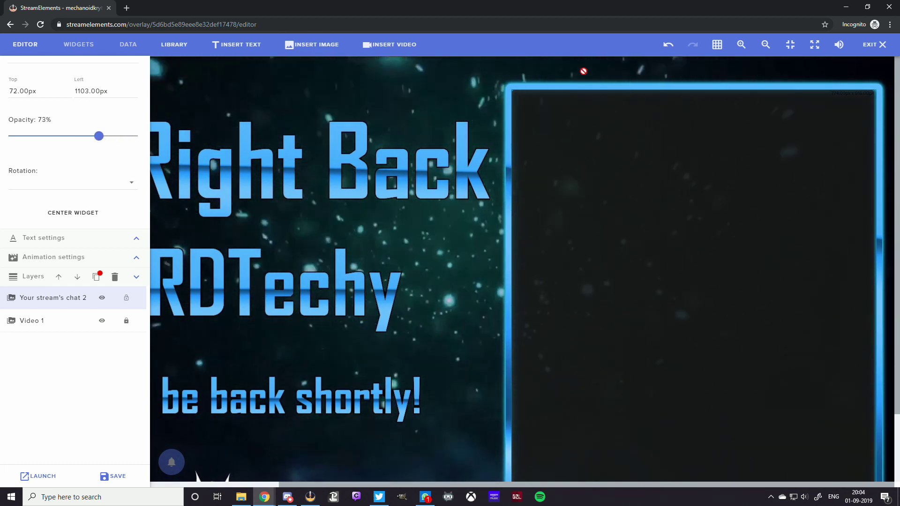
{"action": "left_click", "coordinate": [508, 88]}
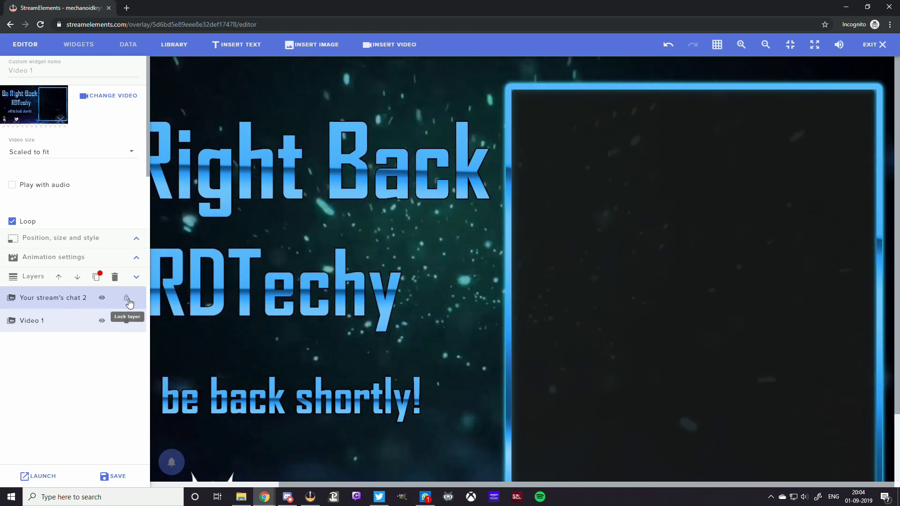
- Select the chat widget and keep Show messages permanently switched on
{"action": "left_click", "coordinate": [96, 300]}
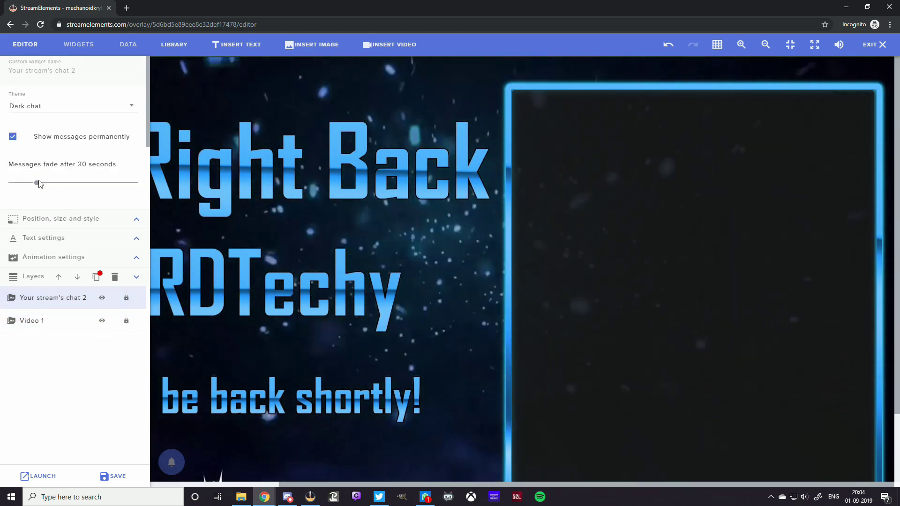
{"action": "left_click", "coordinate": [13, 139]}
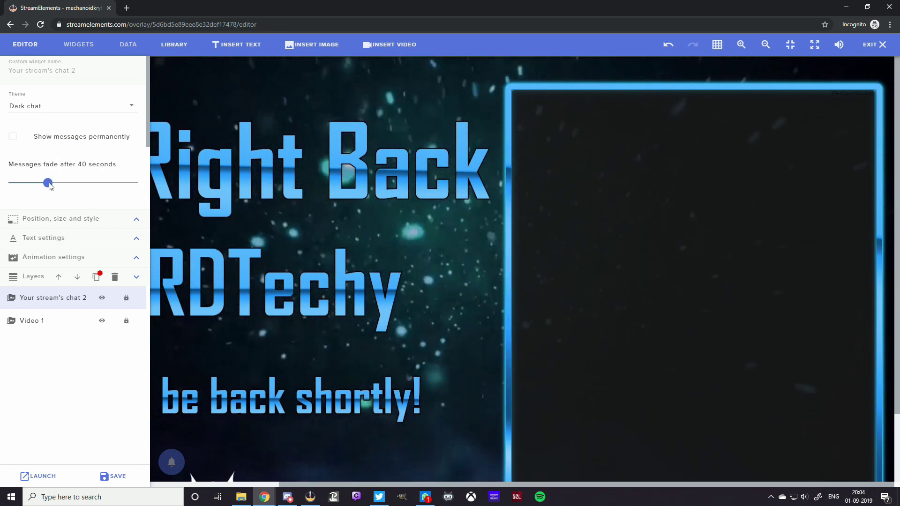
{"action": "left_click", "coordinate": [14, 138]}
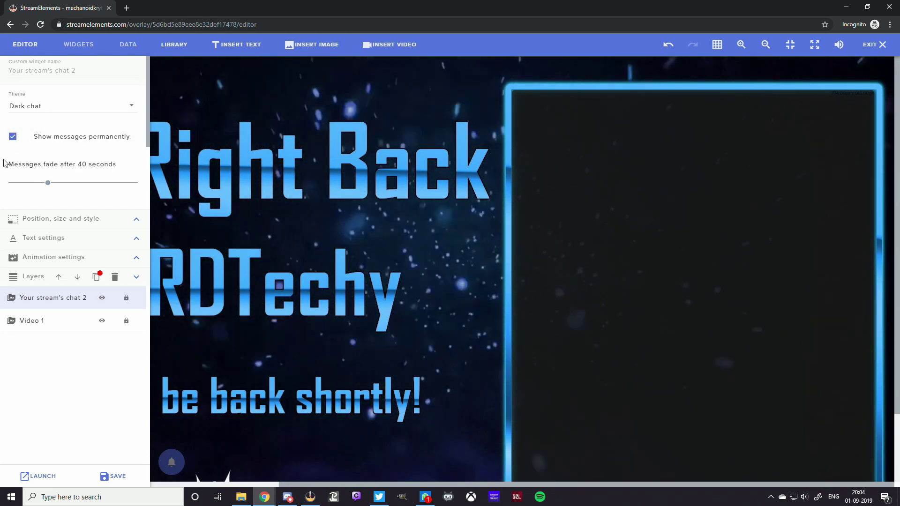
- Preview the White and Checker chat themes, return to Dark chat, and save the overlay
{"action": "left_click", "coordinate": [84, 110]}
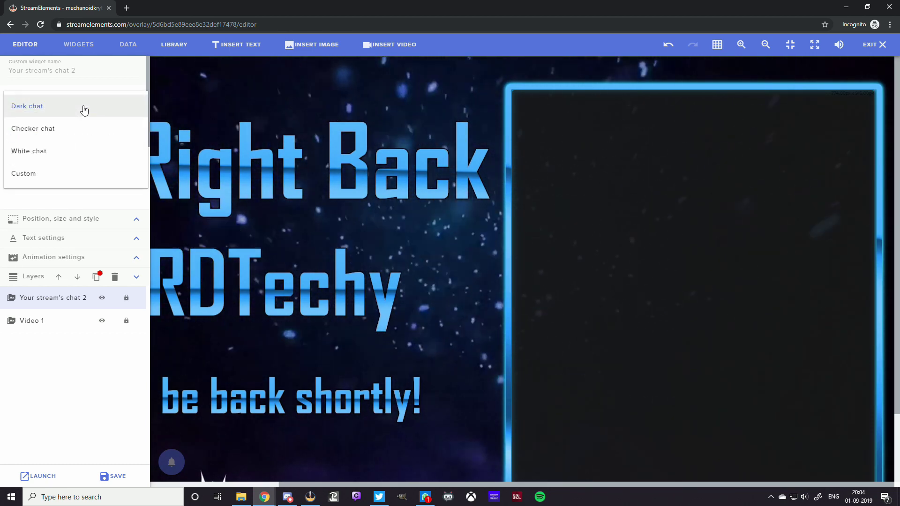
{"action": "left_click", "coordinate": [60, 151]}
{"action": "left_click", "coordinate": [53, 104]}
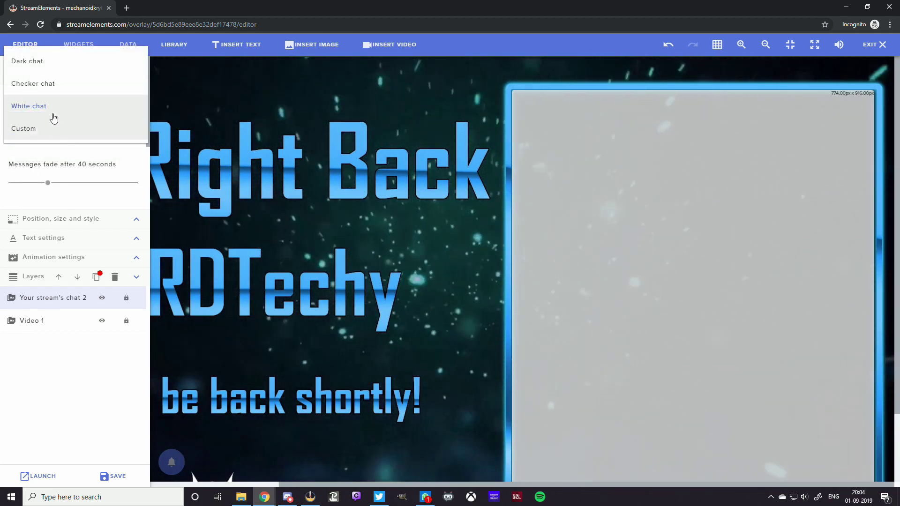
{"action": "left_click", "coordinate": [53, 93]}
{"action": "left_click", "coordinate": [66, 110]}
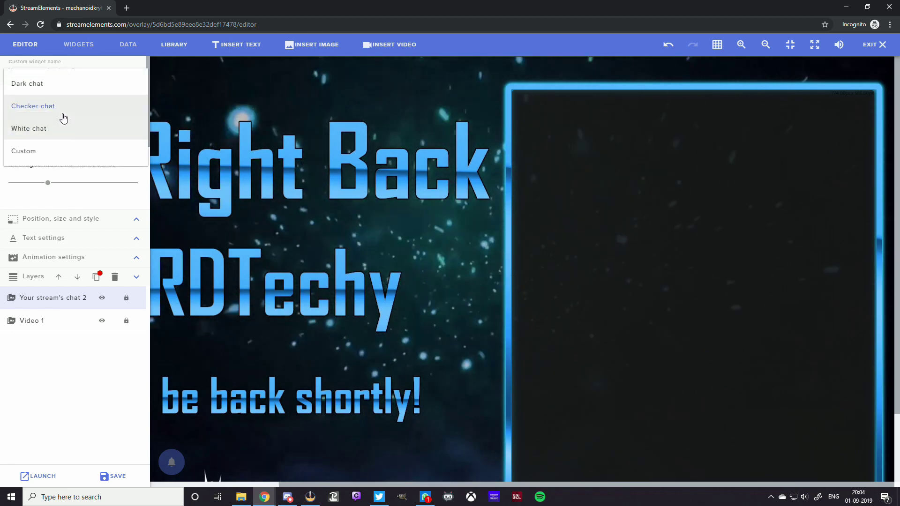
{"action": "left_click", "coordinate": [57, 89]}
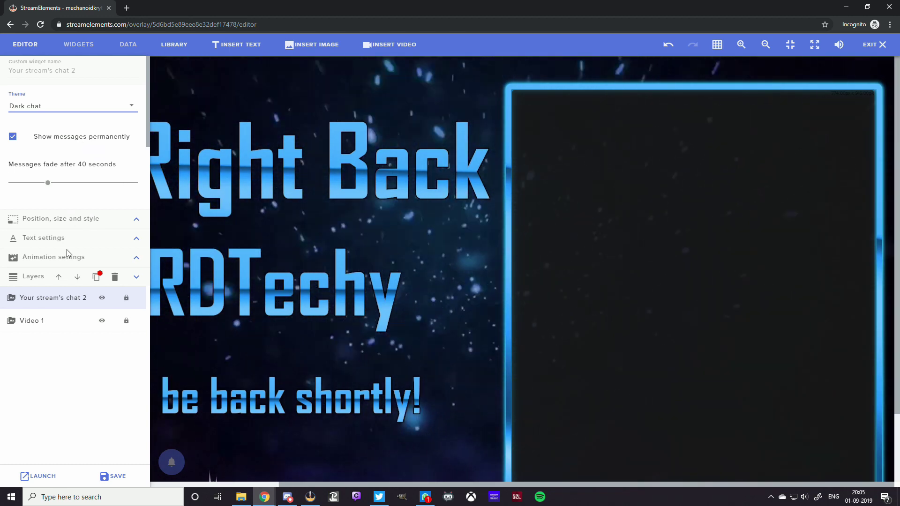
{"action": "left_click", "coordinate": [111, 475]}
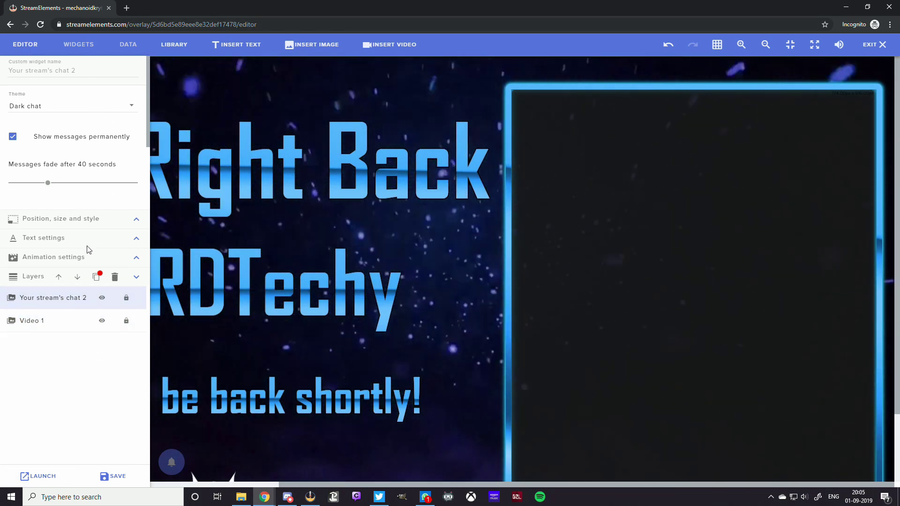
- Recheck the chat theme list, keep Dark chat, and return to the overlay canvas
{"action": "left_click", "coordinate": [130, 109]}
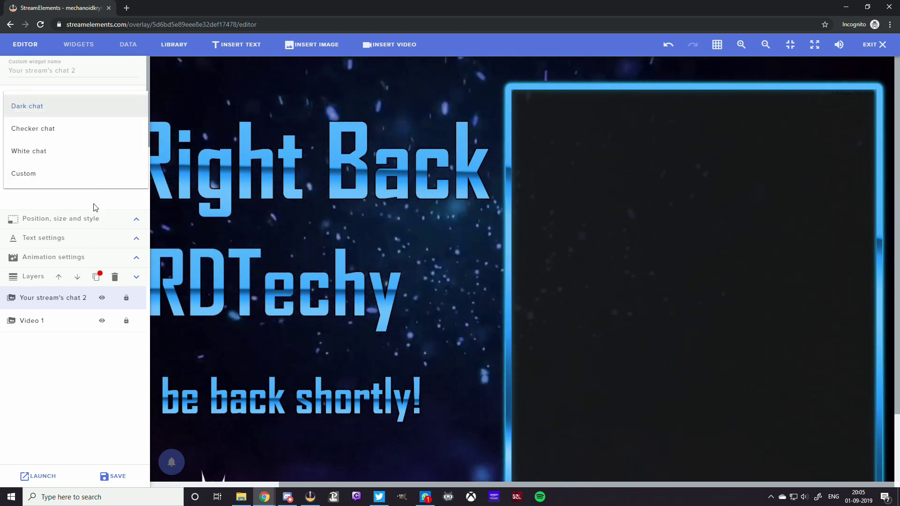
{"action": "left_click", "coordinate": [40, 478]}
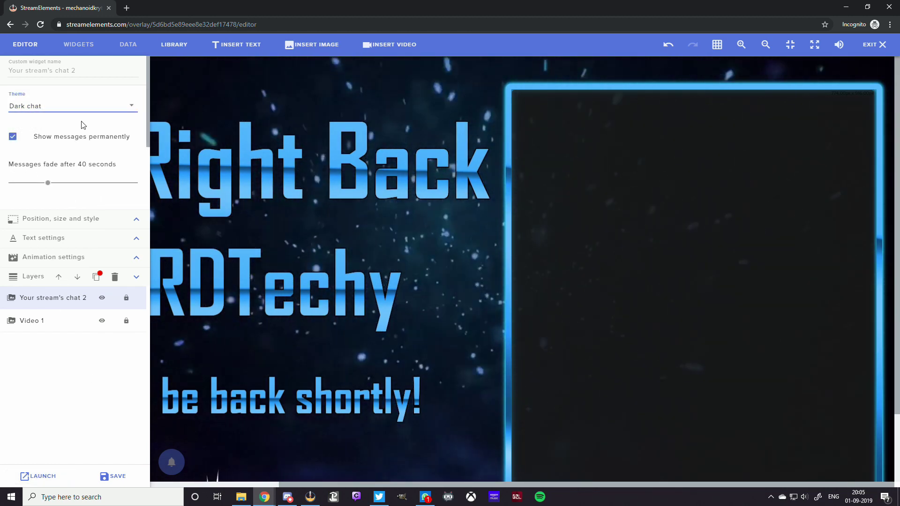
{"action": "left_click", "coordinate": [28, 74]}
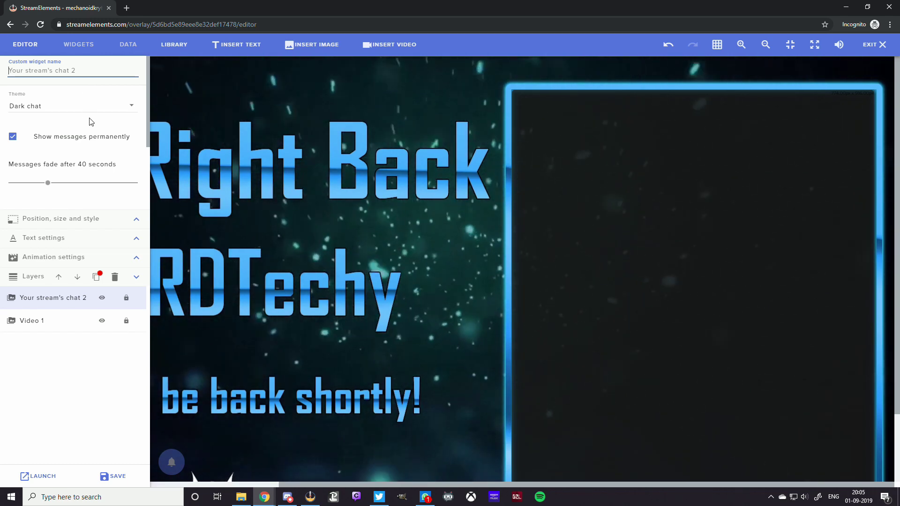
{"action": "left_click", "coordinate": [78, 44]}
{"action": "left_click", "coordinate": [25, 45]}
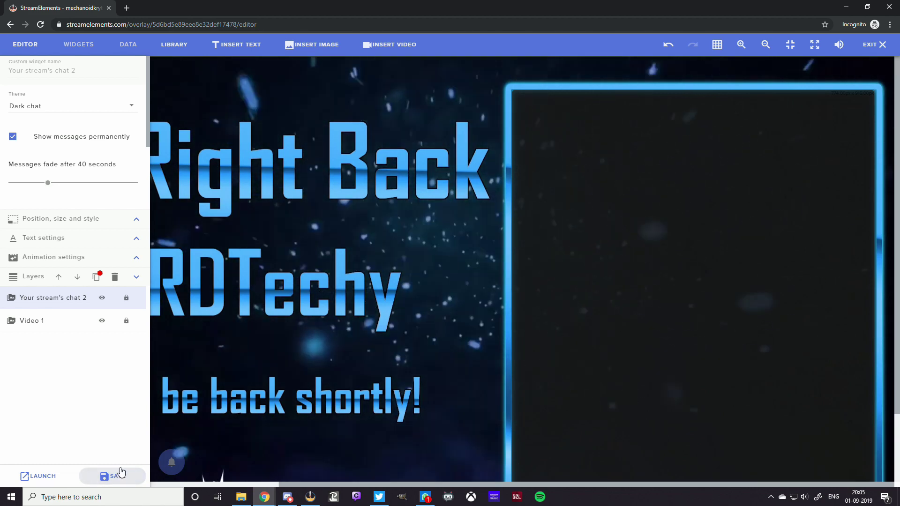
- Launch the overlay and copy its browser-source URL to the clipboard
{"action": "left_click", "coordinate": [44, 476]}
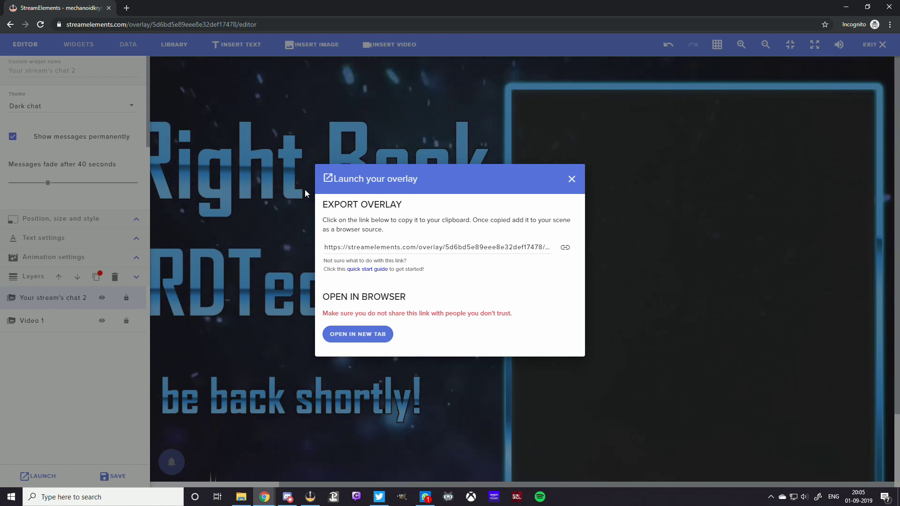
{"action": "left_click", "coordinate": [469, 243]}
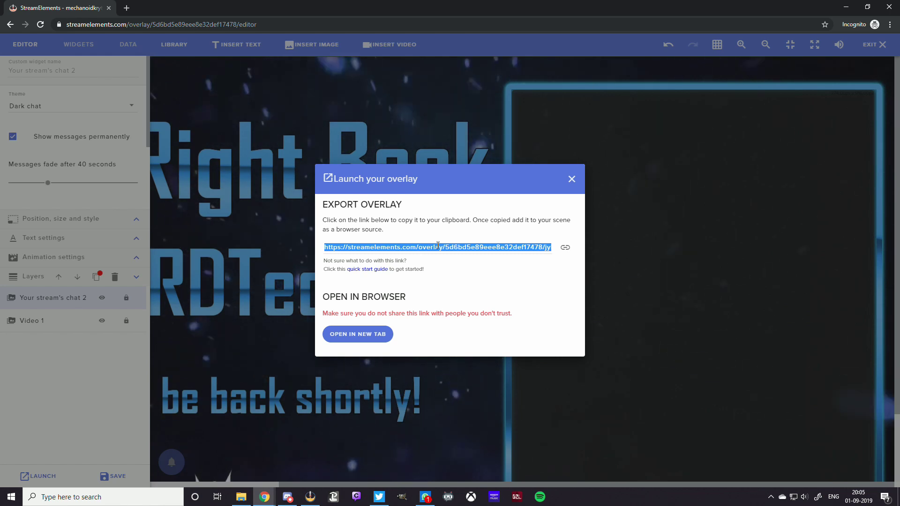
{"action": "left_click", "coordinate": [558, 252]}
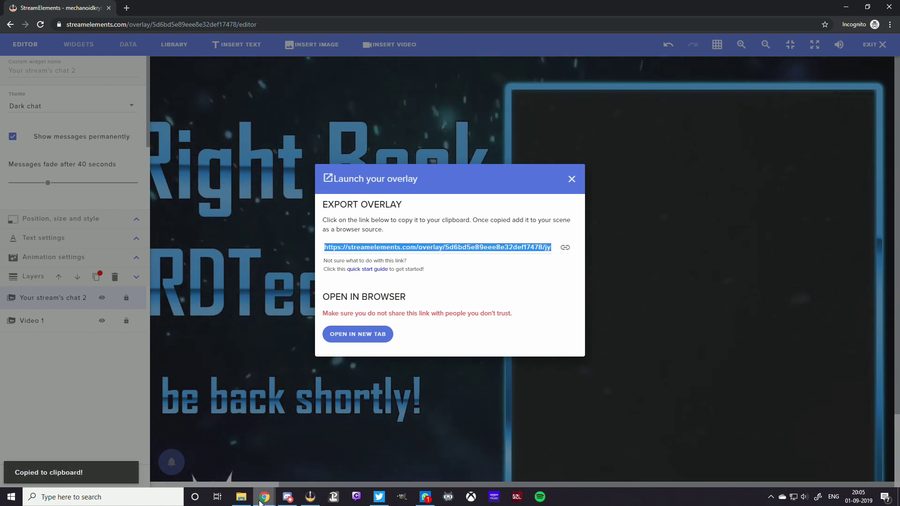
- Add a new browser source named 'BRB screen' to the BRB scene in OBS
{"action": "mouse_move", "coordinate": [315, 502]}
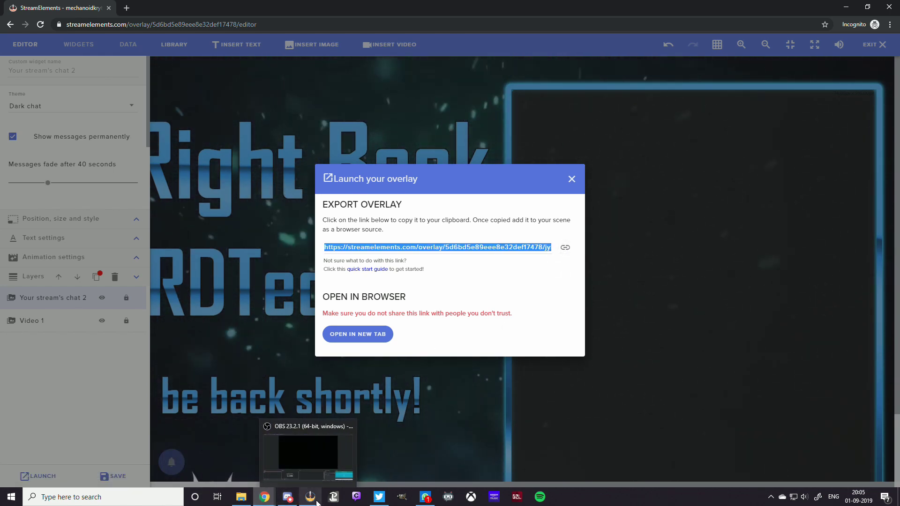
{"action": "left_click", "coordinate": [321, 459]}
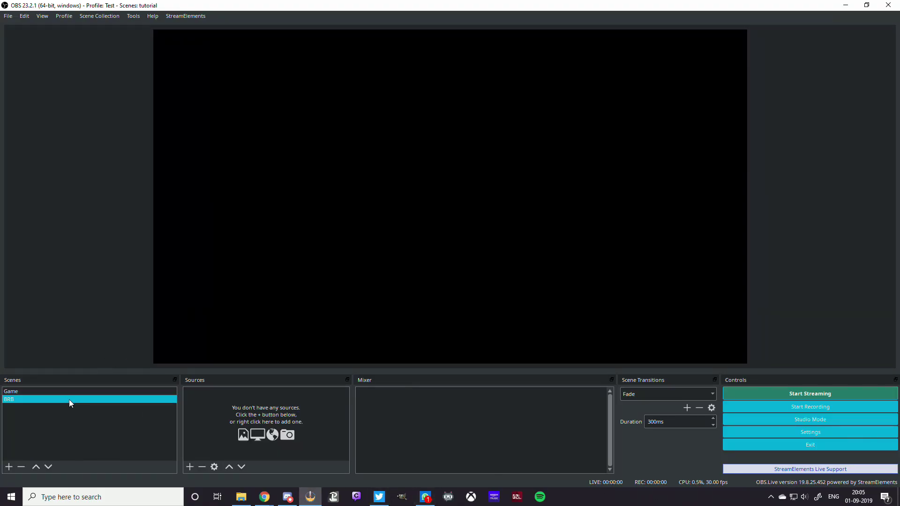
{"action": "right_click", "coordinate": [233, 396]}
{"action": "mouse_move", "coordinate": [242, 403]}
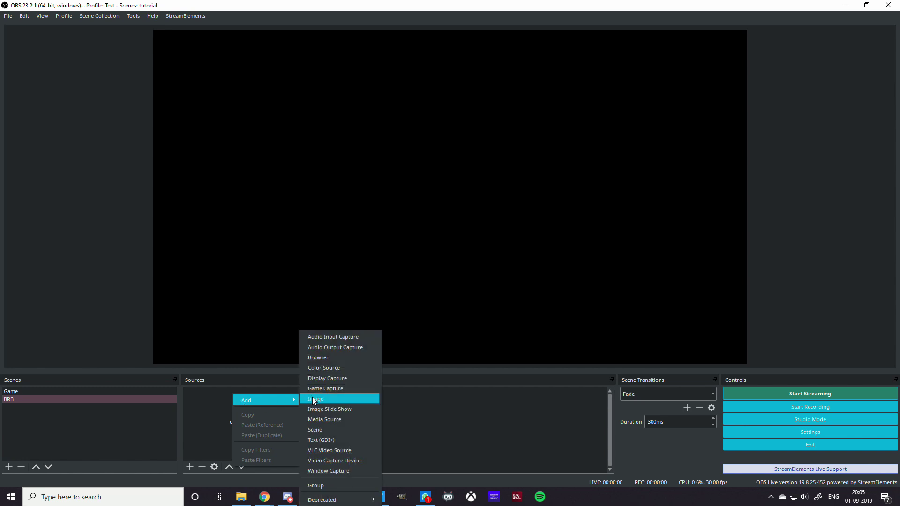
{"action": "left_click", "coordinate": [336, 359]}
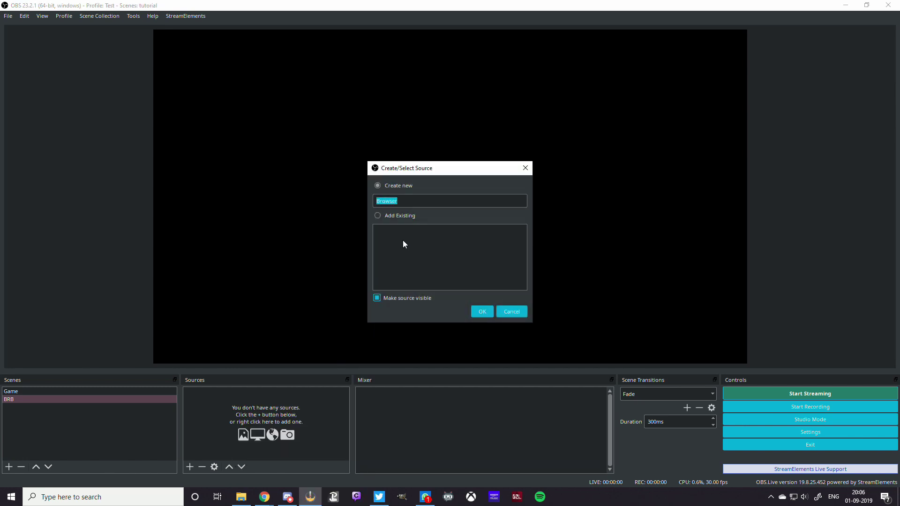
{"action": "type", "text": "BRB screen"}
{"action": "key", "text": "Return"}
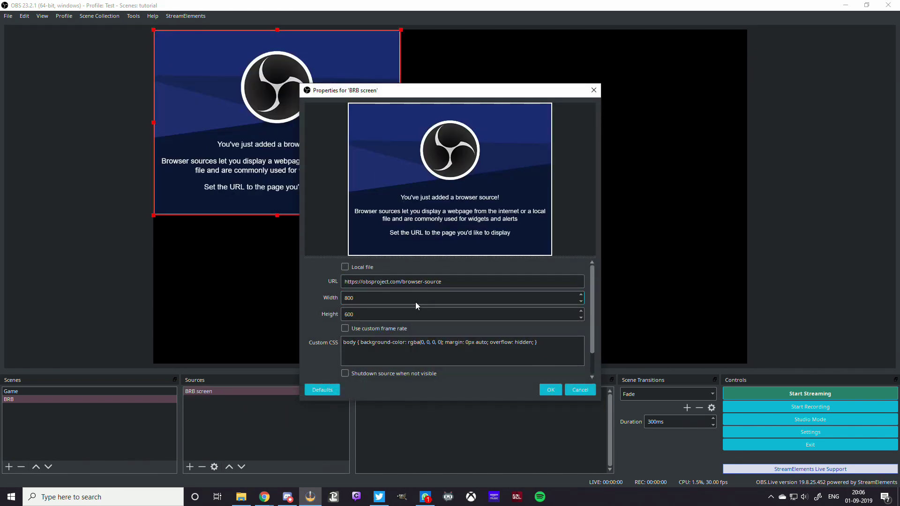
- Set the BRB screen browser source width to 1920
{"action": "double_click", "coordinate": [415, 302]}
{"action": "type", "text": "1920"}
{"action": "key", "text": "Tab"}
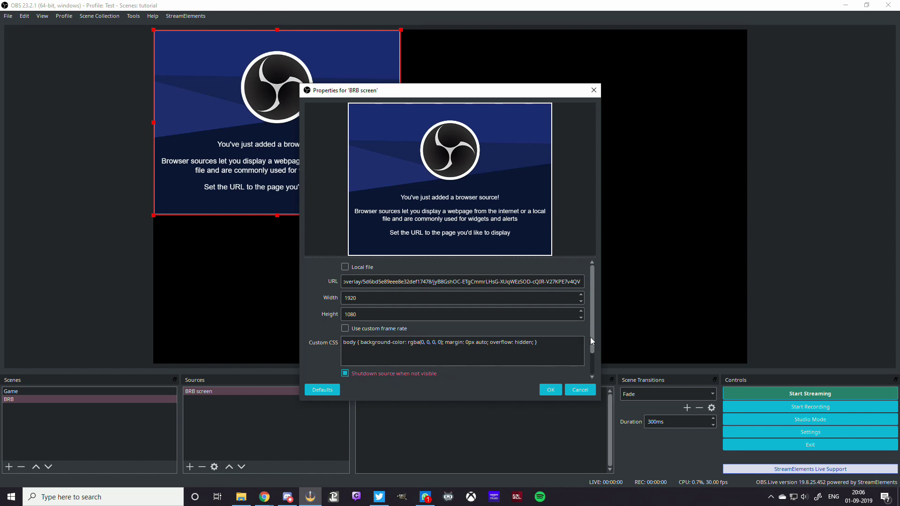
- Confirm the BRB screen properties, then switch to Game and back to BRB to verify the overlay
{"action": "left_click_drag", "start_coordinate": [591, 337], "coordinate": [588, 362]}
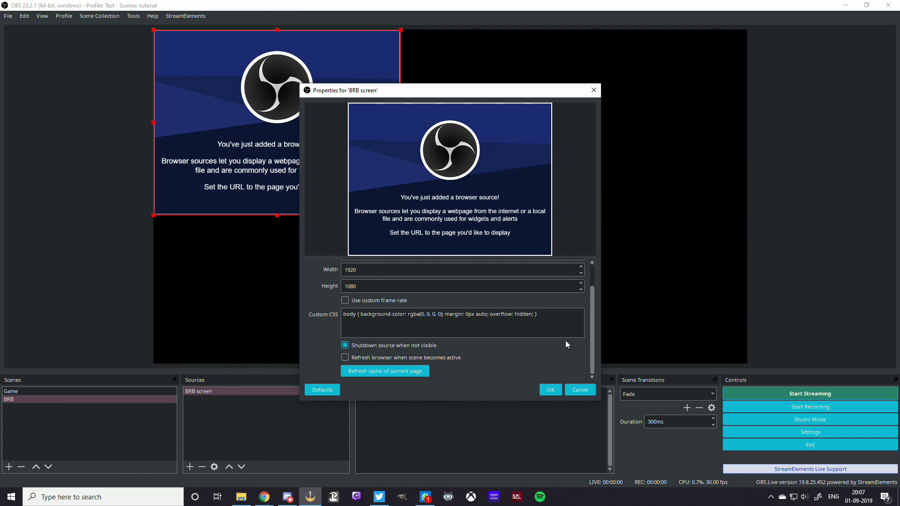
{"action": "left_click", "coordinate": [555, 387]}
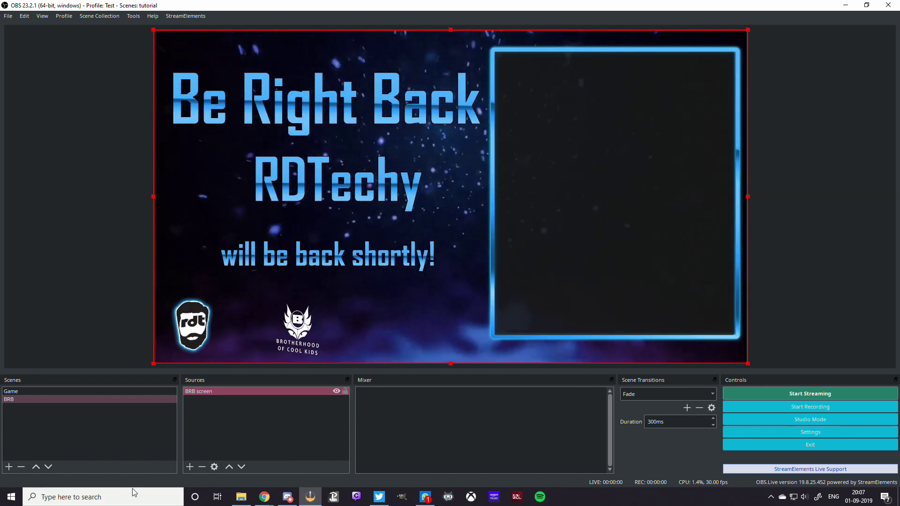
{"action": "left_click", "coordinate": [107, 392]}
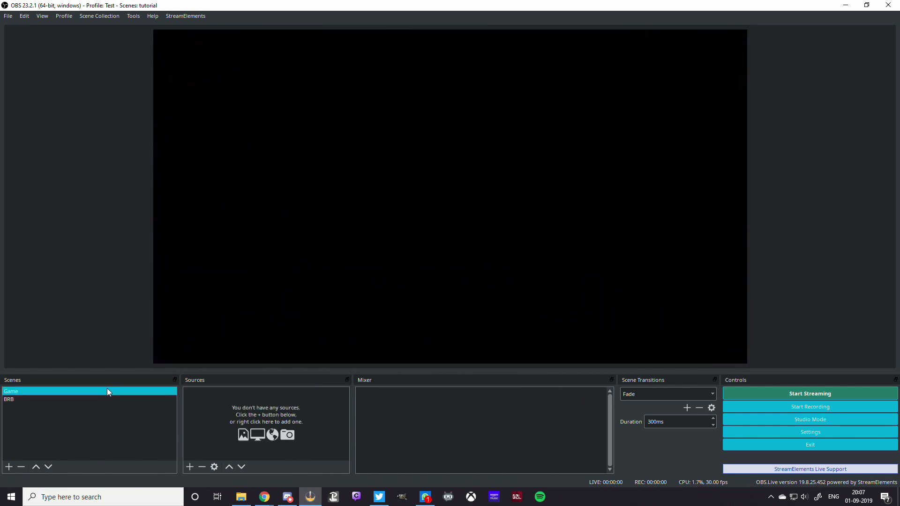
{"action": "left_click", "coordinate": [108, 401]}
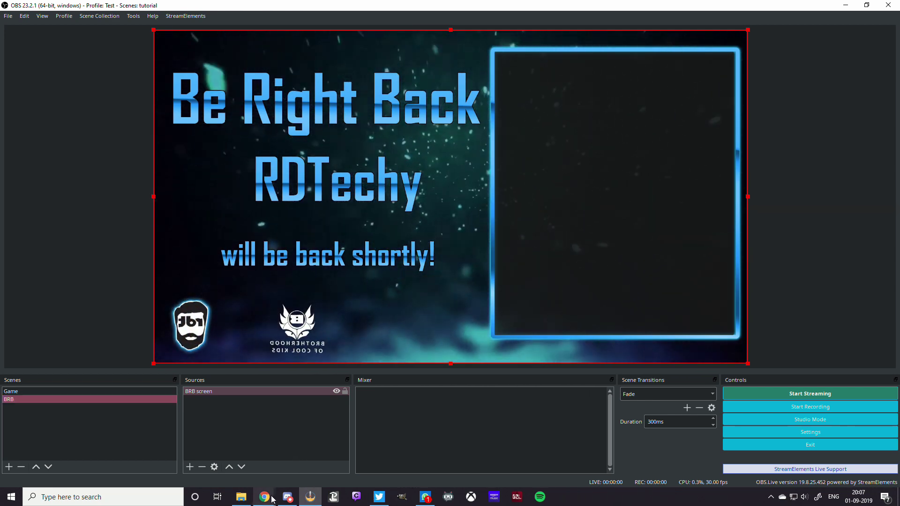
- Close the launch dialog, reload StreamElements, dismiss the OBS.Live popup, and edit the GAME overlay
{"action": "mouse_move", "coordinate": [272, 499]}
{"action": "left_click", "coordinate": [295, 462]}
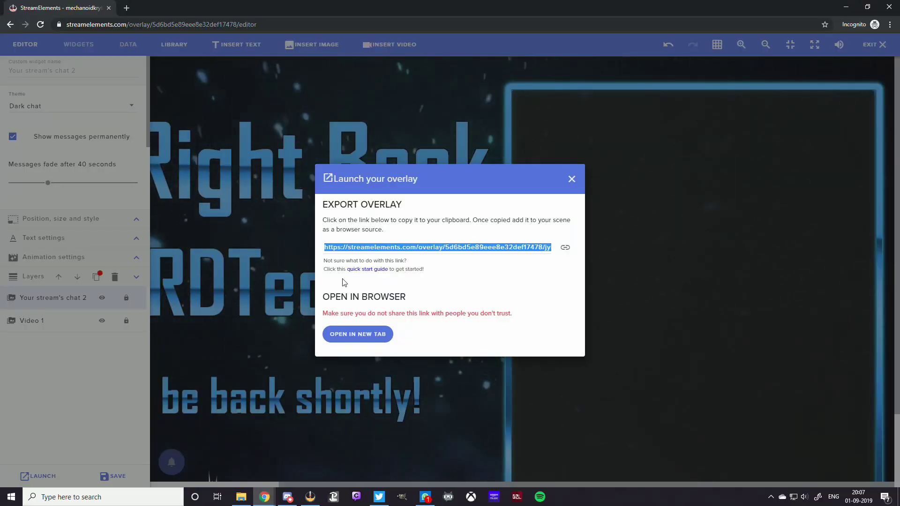
{"action": "left_click", "coordinate": [572, 178]}
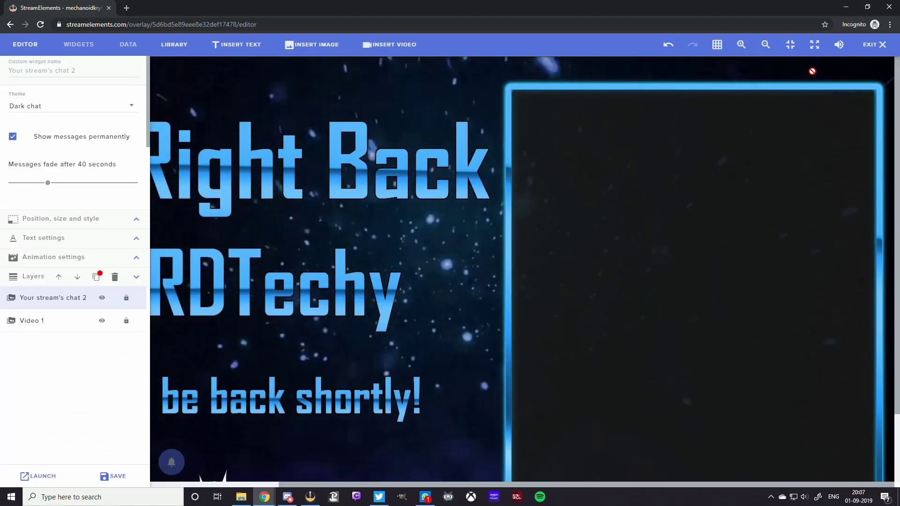
{"action": "key", "text": "F5"}
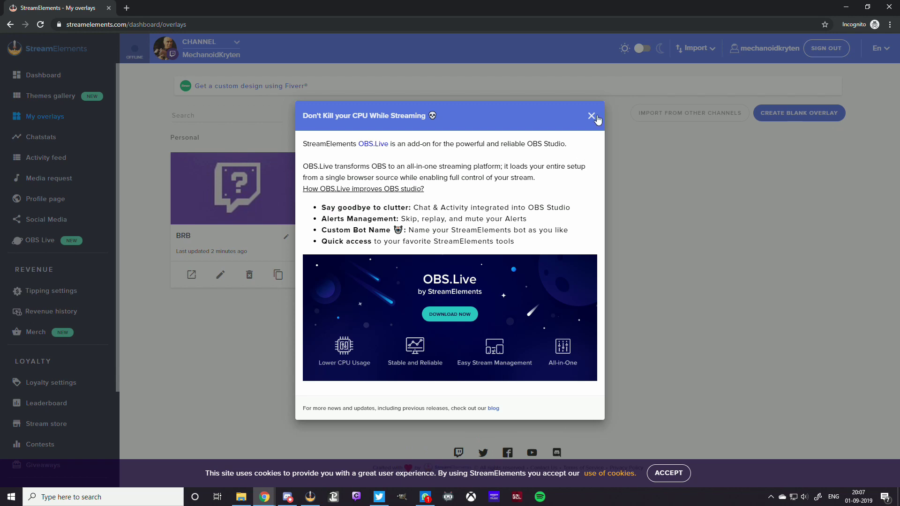
{"action": "left_click", "coordinate": [591, 115]}
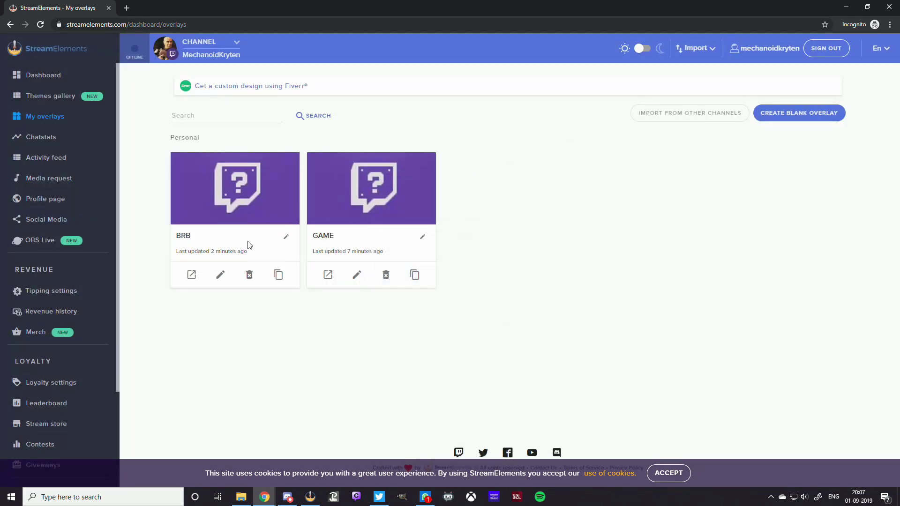
{"action": "left_click", "coordinate": [358, 280]}
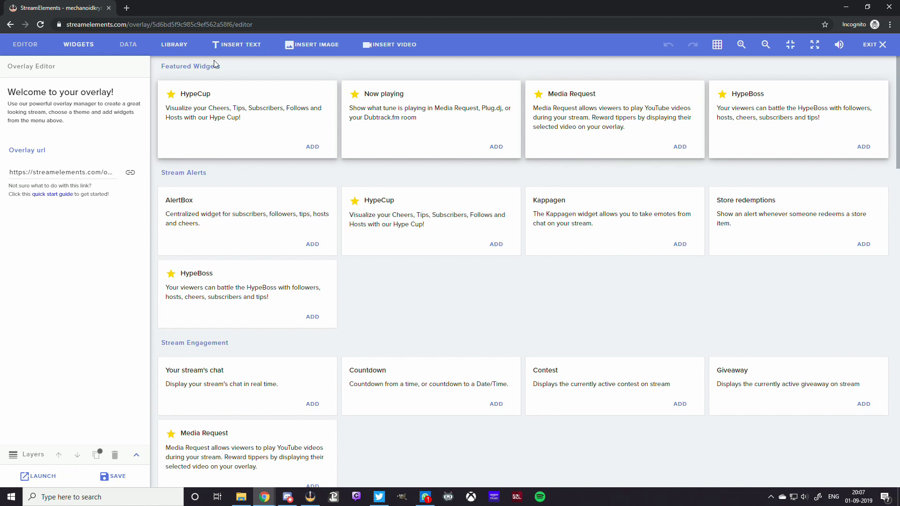
- Insert an image widget and upload overlay.png from the New Overlay folder as its picture
{"action": "left_click", "coordinate": [317, 47]}
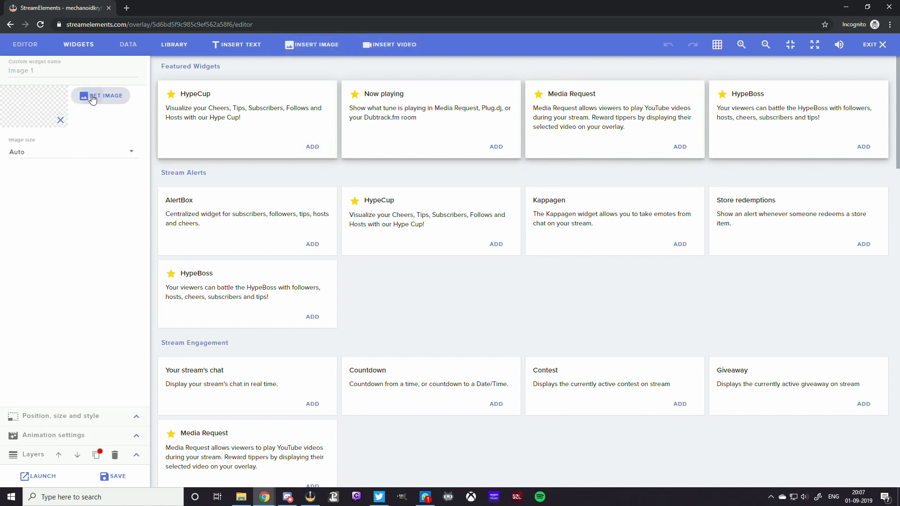
{"action": "left_click", "coordinate": [92, 98]}
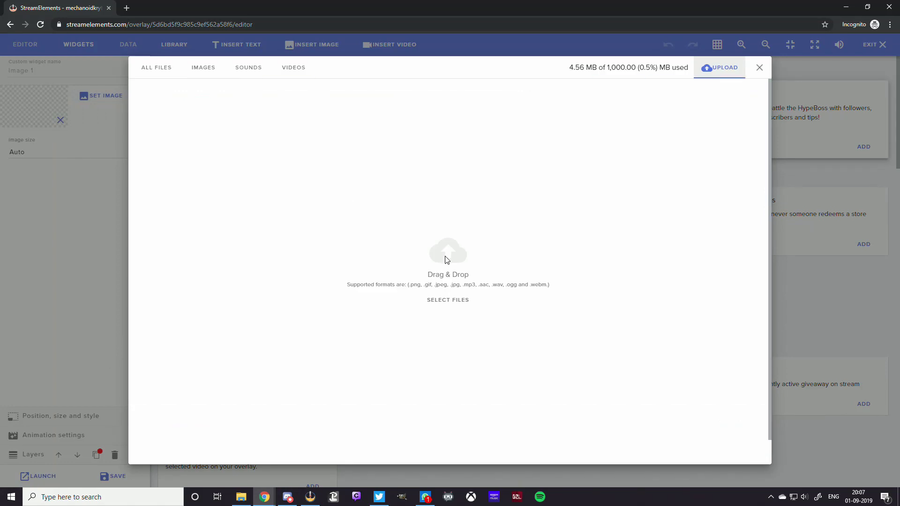
{"action": "left_click", "coordinate": [447, 259]}
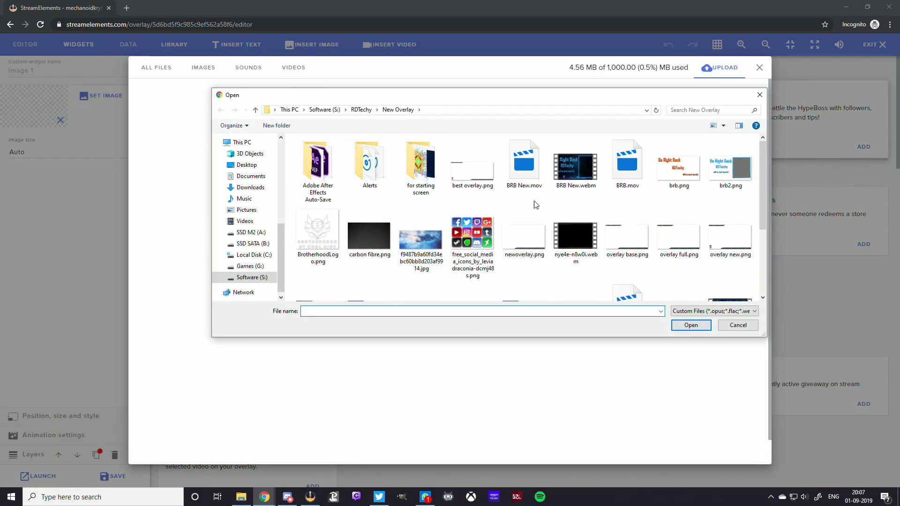
{"action": "scroll", "coordinate": [541, 205], "scroll_direction": "down", "scroll_amount": 3}
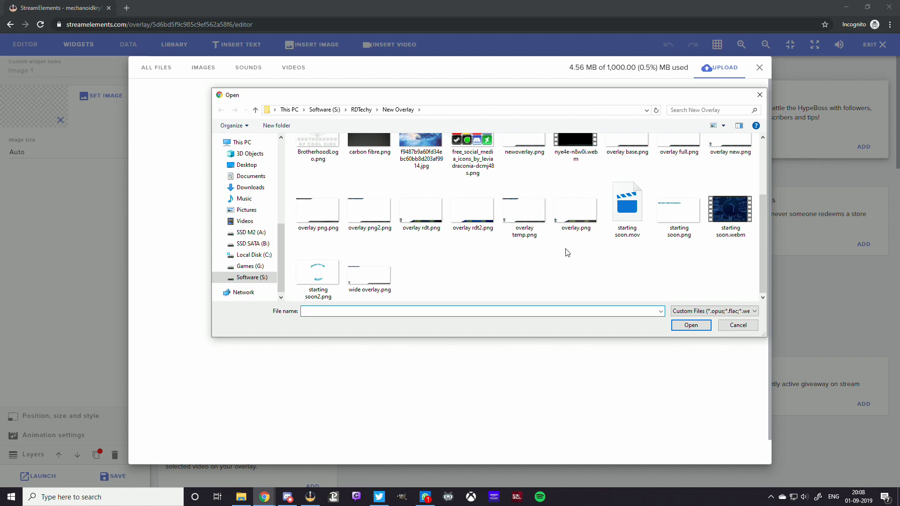
{"action": "left_click", "coordinate": [574, 225]}
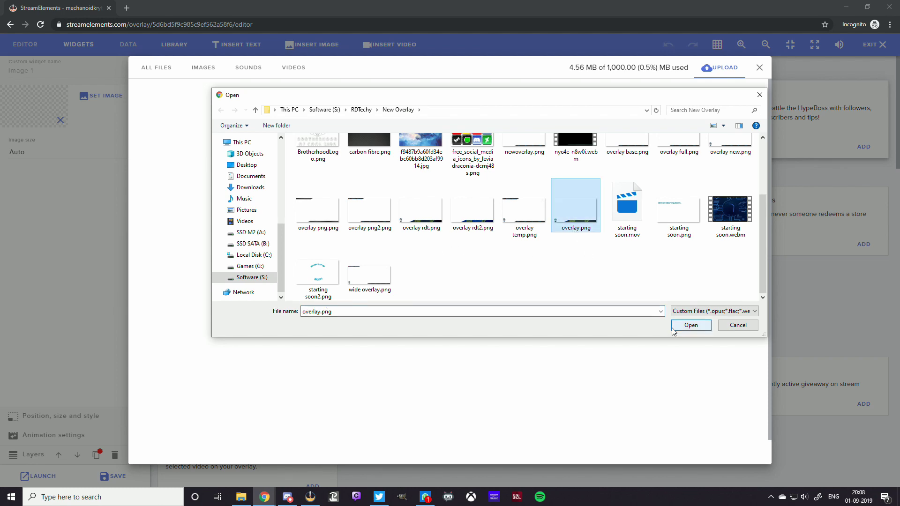
{"action": "left_click", "coordinate": [691, 325]}
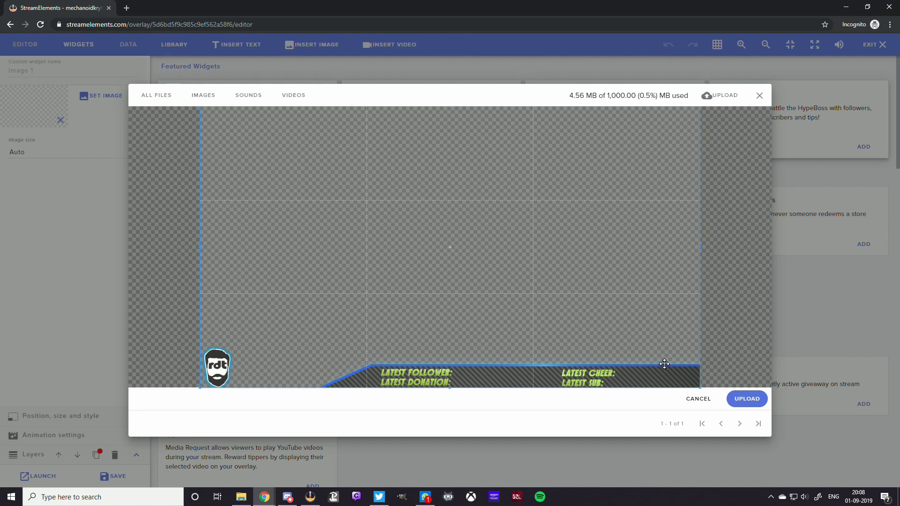
{"action": "left_click", "coordinate": [742, 406]}
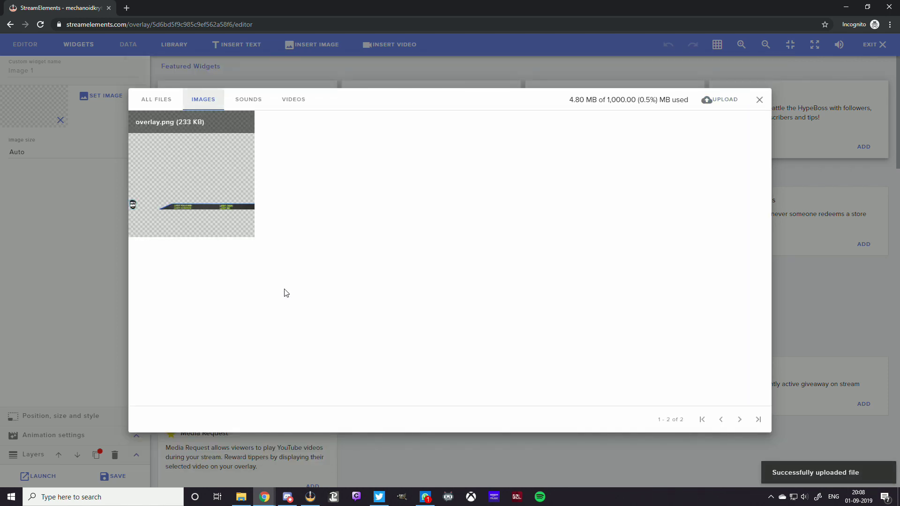
{"action": "mouse_move", "coordinate": [221, 218]}
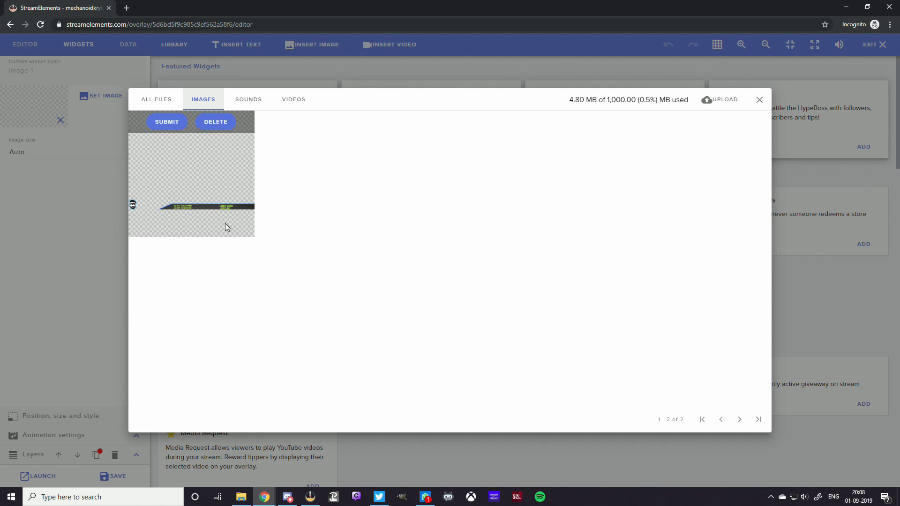
{"action": "left_click", "coordinate": [163, 126]}
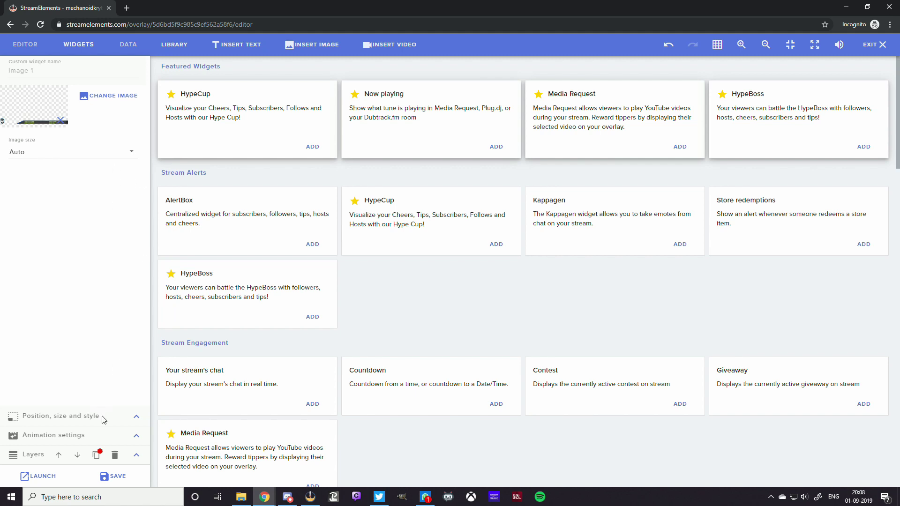
- Size the image to 1920×1080 at the top-left corner and save the overlay
{"action": "left_click", "coordinate": [136, 417]}
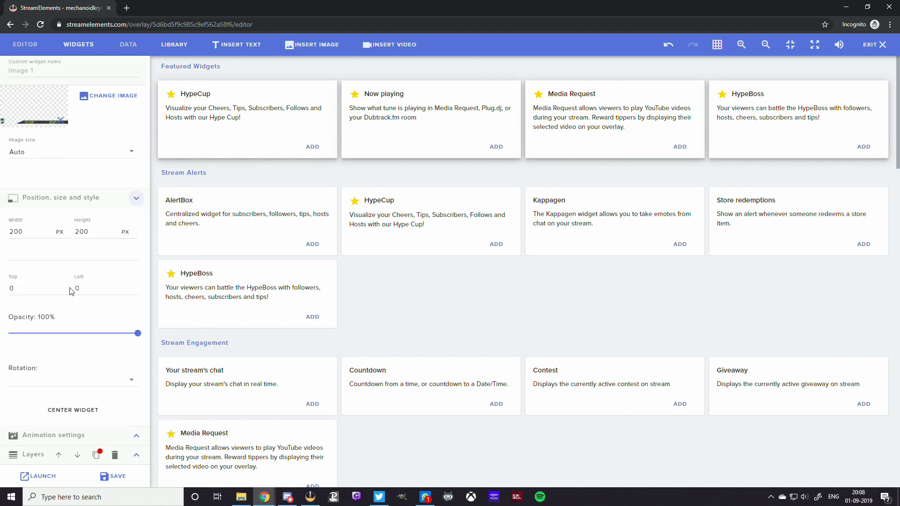
{"action": "left_click", "coordinate": [37, 228]}
{"action": "type", "text": "1920"}
{"action": "key", "text": "Tab"}
{"action": "type", "text": "1080"}
{"action": "key", "text": "Tab"}
{"action": "key", "text": "Tab"}
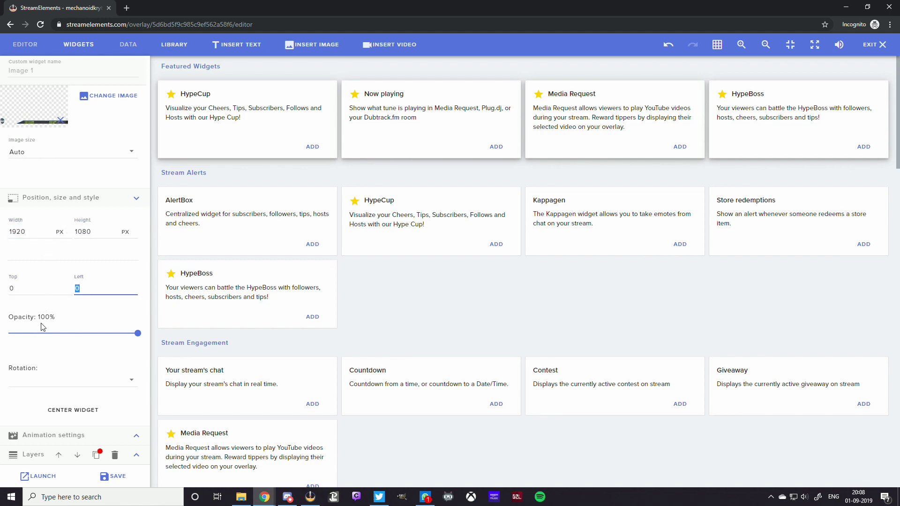
{"action": "left_click", "coordinate": [52, 406]}
{"action": "left_click", "coordinate": [113, 476]}
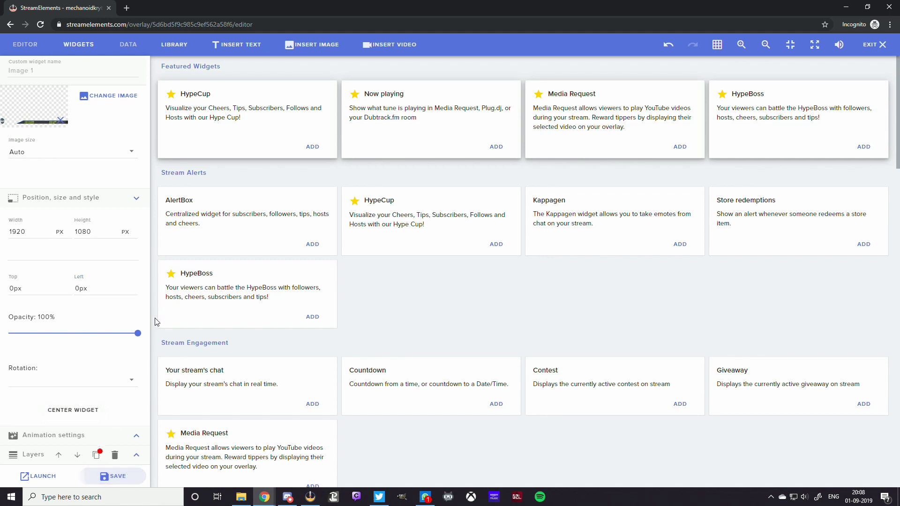
- Lock the Image 1 layer and check the banner's labels along the bottom edge
{"action": "left_click", "coordinate": [139, 455]}
{"action": "left_click", "coordinate": [126, 298]}
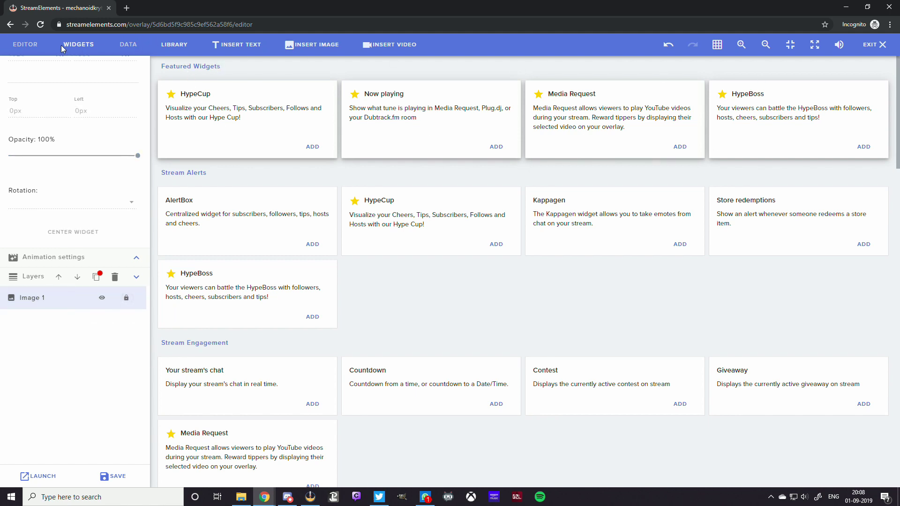
{"action": "left_click", "coordinate": [37, 45]}
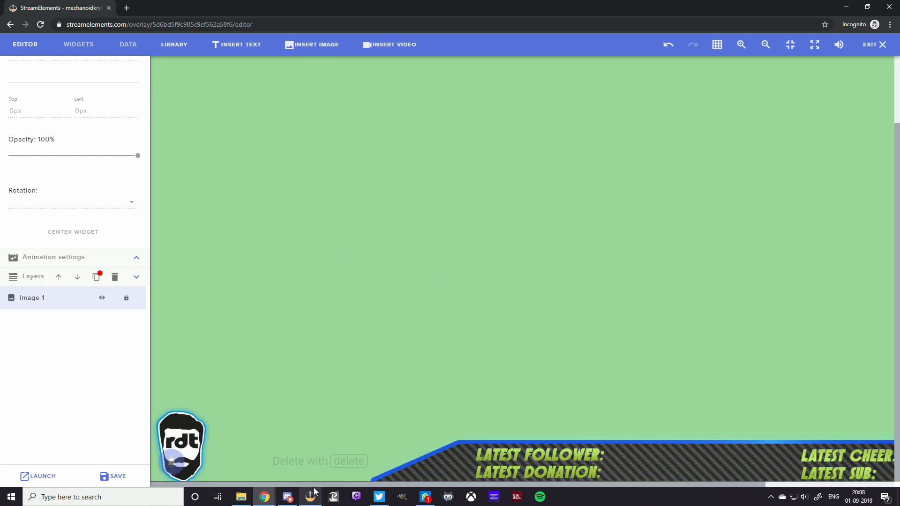
{"action": "scroll", "coordinate": [317, 485], "scroll_direction": "right", "scroll_amount": 3}
{"action": "left_click_drag", "start_coordinate": [700, 488], "coordinate": [60, 489]}
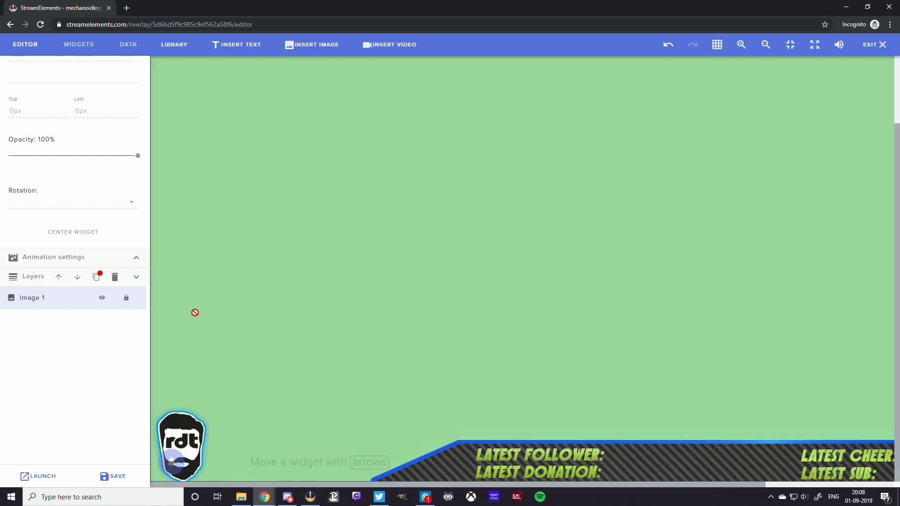
{"action": "scroll", "coordinate": [209, 312], "scroll_direction": "up", "scroll_amount": 3}
{"action": "scroll", "coordinate": [287, 257], "scroll_direction": "down", "scroll_amount": 2}
{"action": "left_click_drag", "start_coordinate": [449, 487], "coordinate": [644, 473]}
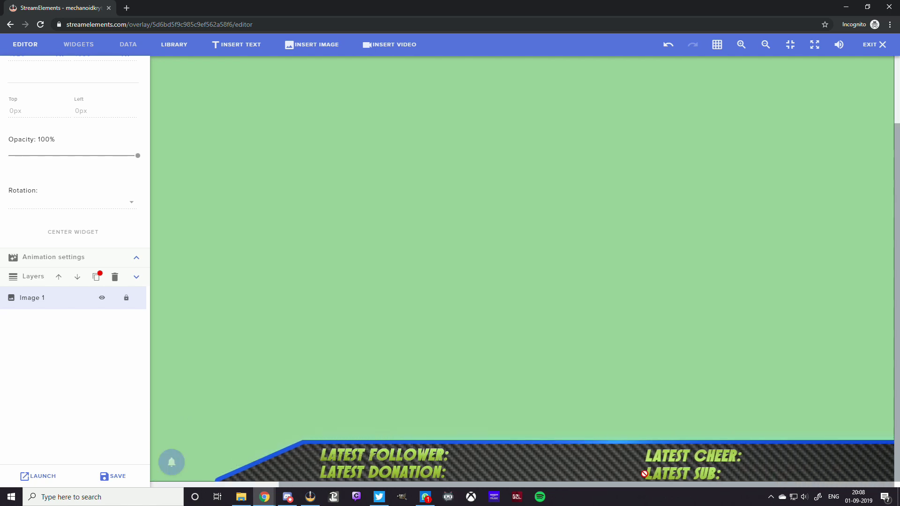
- Scroll the widget catalogue to the Stream Subscribers section's Latest subscriber widget
{"action": "left_click", "coordinate": [80, 45]}
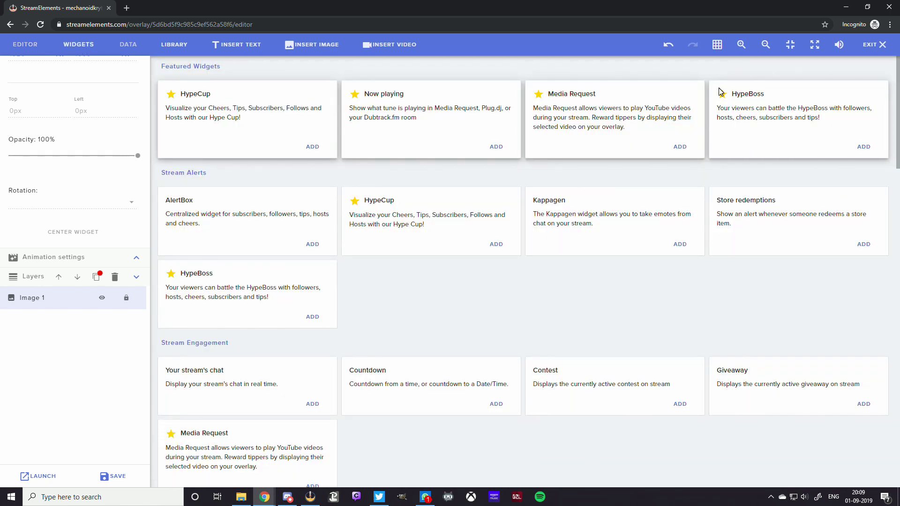
{"action": "left_click", "coordinate": [766, 44]}
{"action": "scroll", "coordinate": [270, 155], "scroll_direction": "down", "scroll_amount": 10}
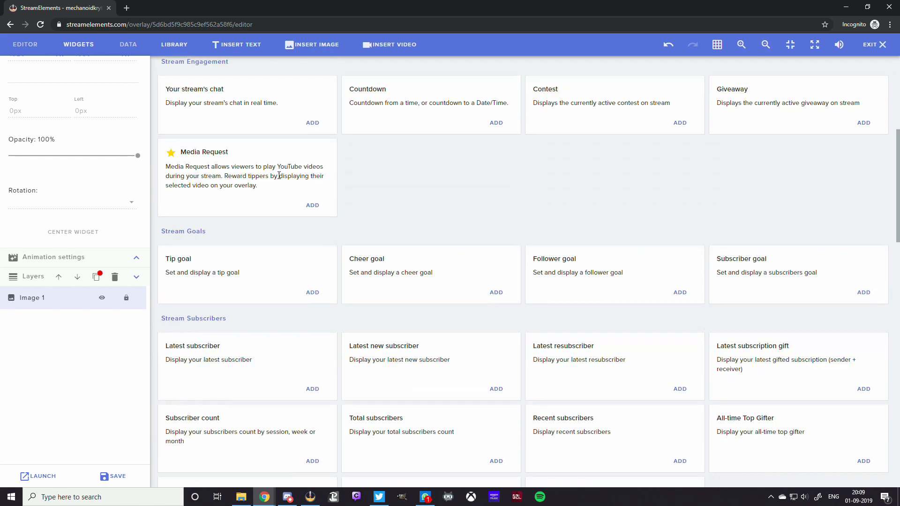
{"action": "scroll", "coordinate": [275, 179], "scroll_direction": "up", "scroll_amount": 2}
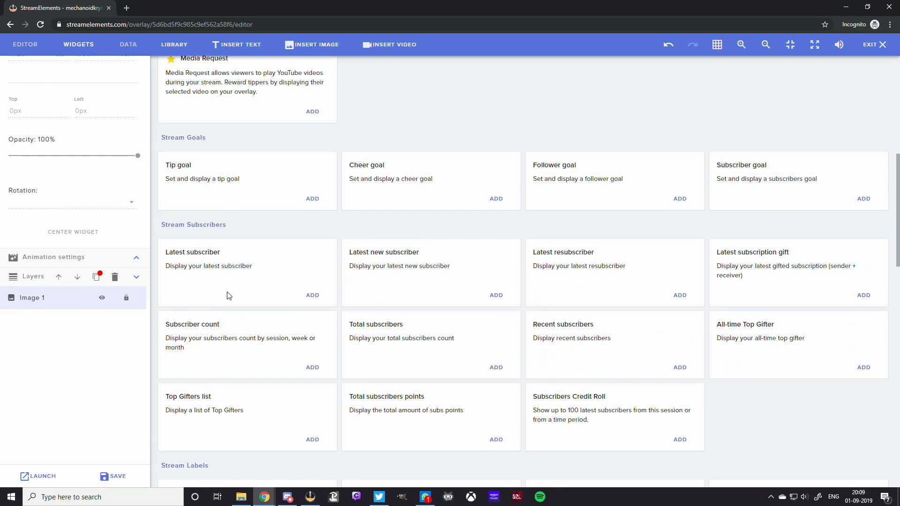
{"action": "left_click_drag", "start_coordinate": [163, 232], "coordinate": [234, 234]}
{"action": "left_click", "coordinate": [281, 234]}
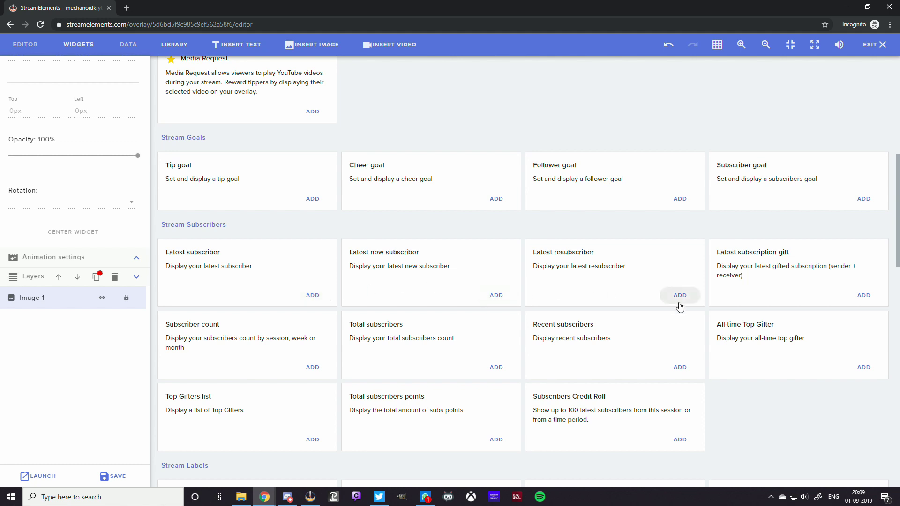
{"action": "left_click", "coordinate": [313, 295]}
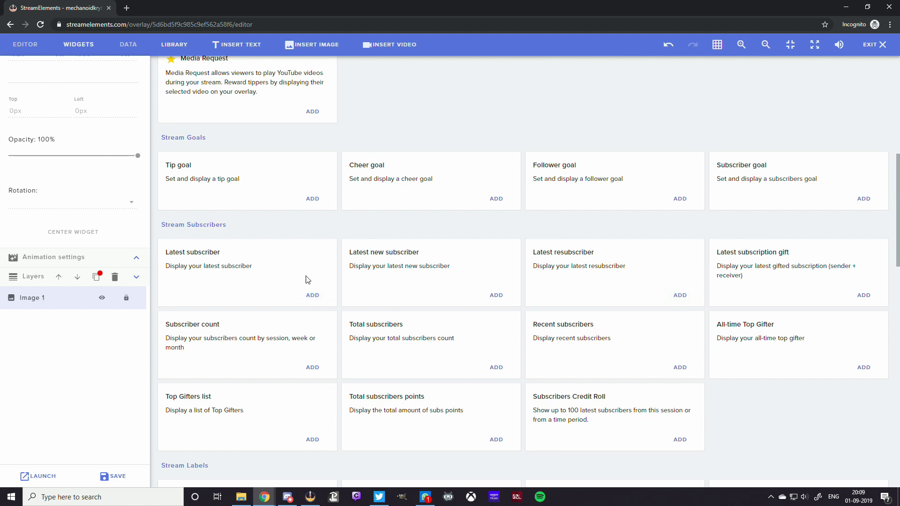
- Add a Latest subscriber label, drag it onto the banner after LATEST FOLLOWER, and show its position
{"action": "left_click", "coordinate": [311, 294]}
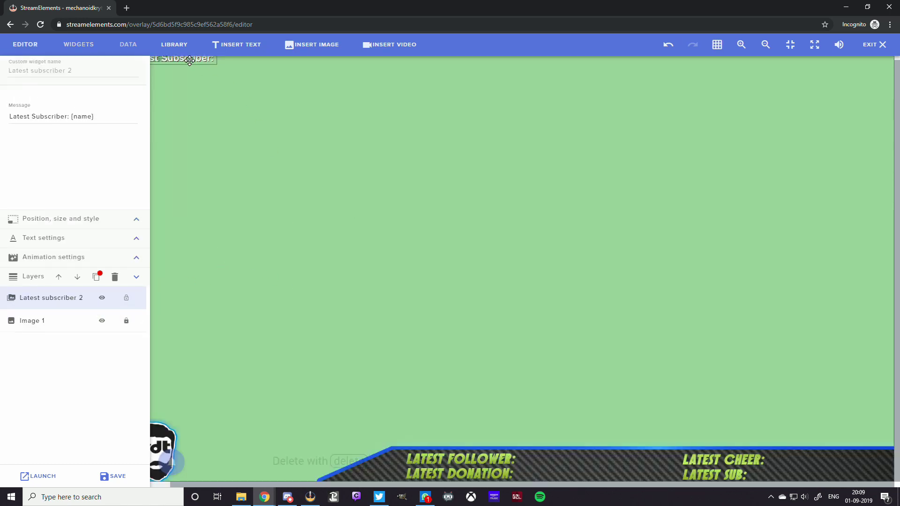
{"action": "left_click_drag", "start_coordinate": [189, 60], "coordinate": [577, 464]}
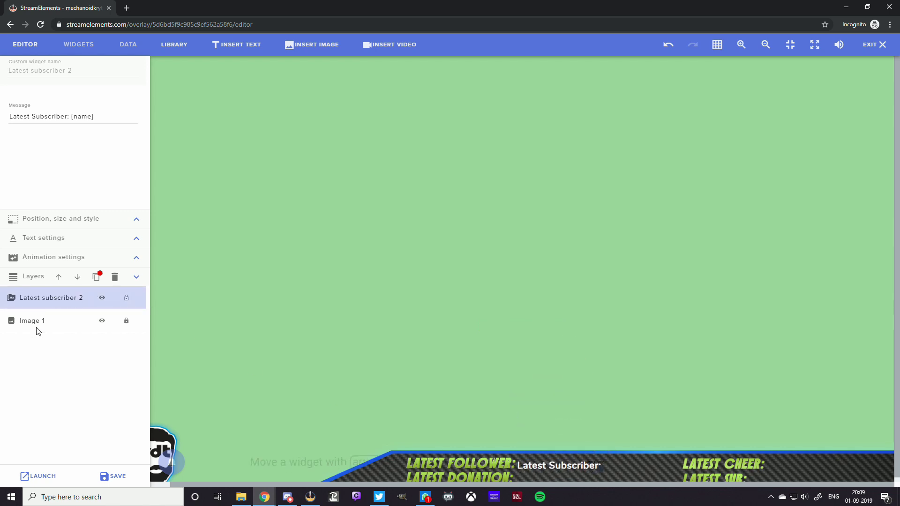
{"action": "left_click", "coordinate": [136, 278]}
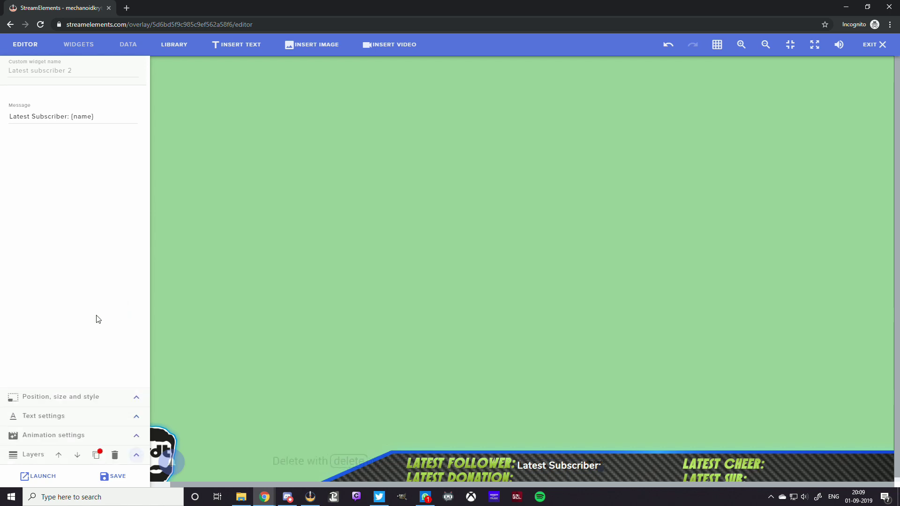
{"action": "left_click", "coordinate": [136, 455]}
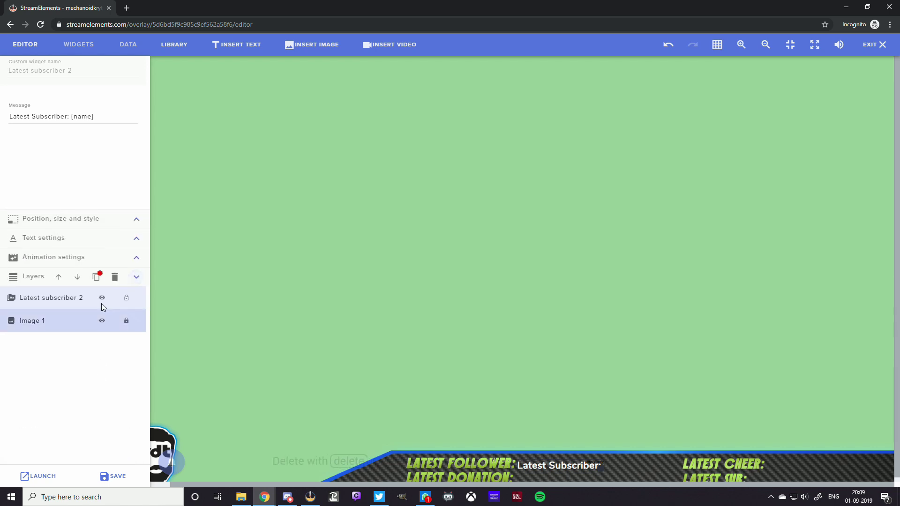
{"action": "left_click", "coordinate": [128, 219]}
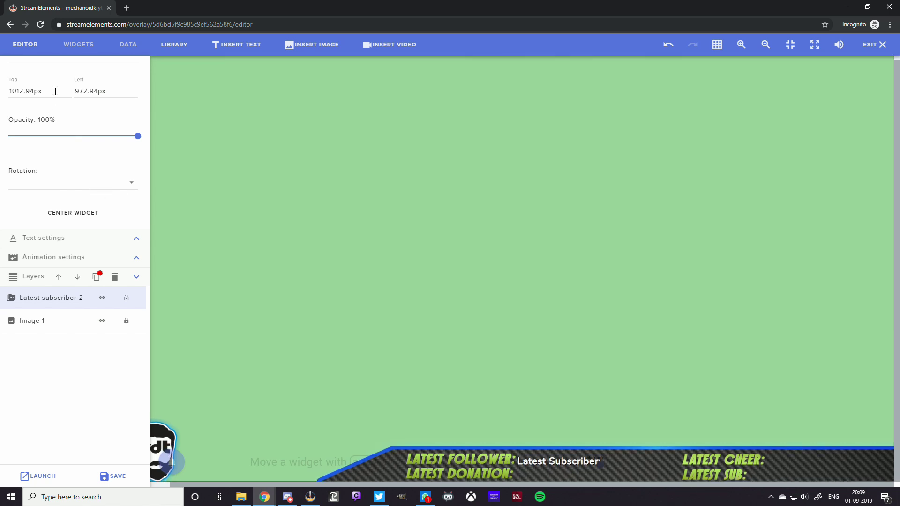
- Set the Latest Subscriber text size to 40 and nudge it up beside LATEST FOLLOWER
{"action": "left_click", "coordinate": [129, 241]}
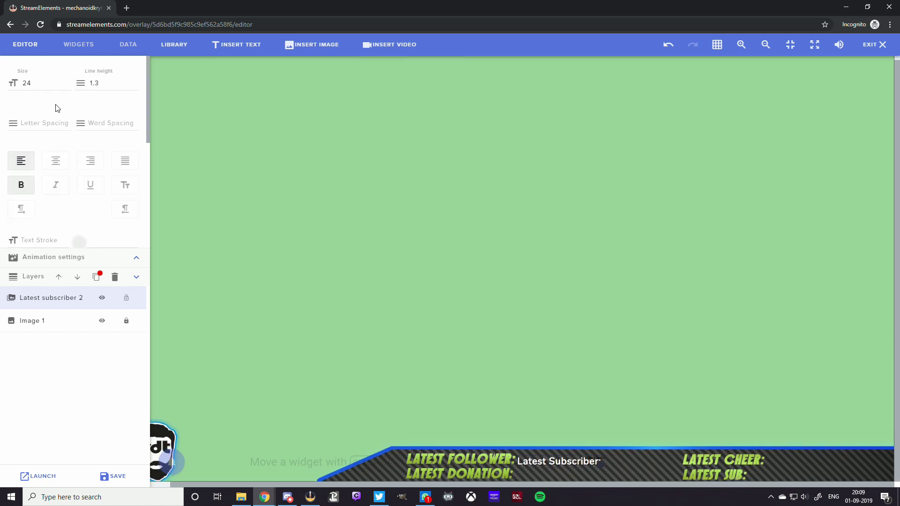
{"action": "scroll", "coordinate": [51, 141], "scroll_direction": "down", "scroll_amount": 3}
{"action": "scroll", "coordinate": [45, 170], "scroll_direction": "up", "scroll_amount": 1}
{"action": "scroll", "coordinate": [46, 170], "scroll_direction": "up", "scroll_amount": 2}
{"action": "scroll", "coordinate": [47, 239], "scroll_direction": "down", "scroll_amount": 4}
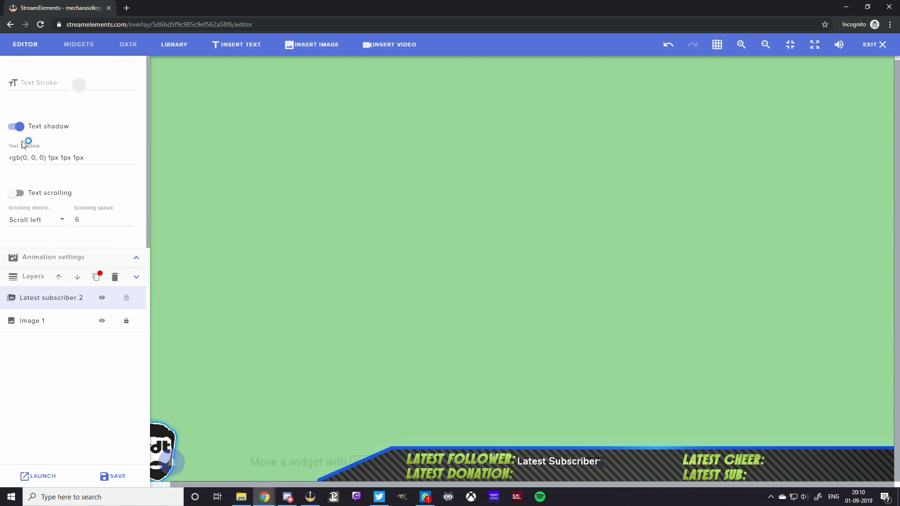
{"action": "scroll", "coordinate": [19, 205], "scroll_direction": "up", "scroll_amount": 4}
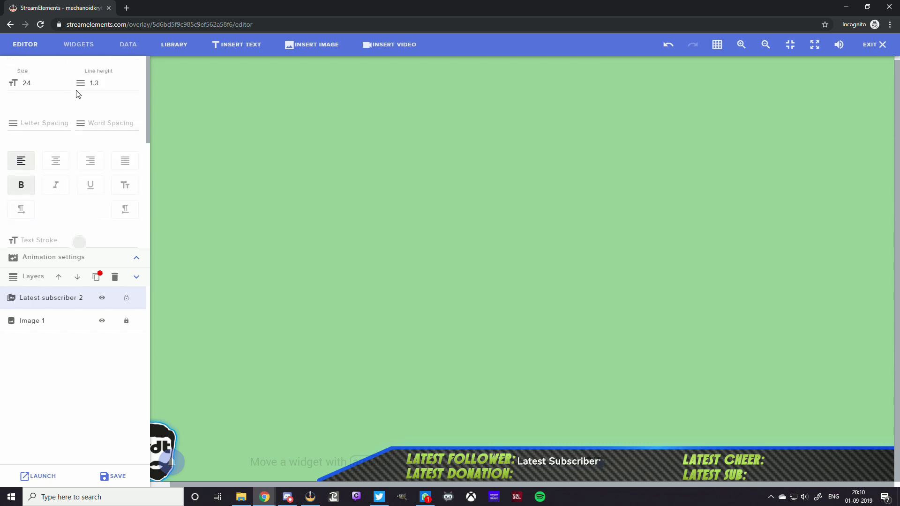
{"action": "left_click_drag", "start_coordinate": [49, 82], "coordinate": [2, 87]}
{"action": "type", "text": "40"}
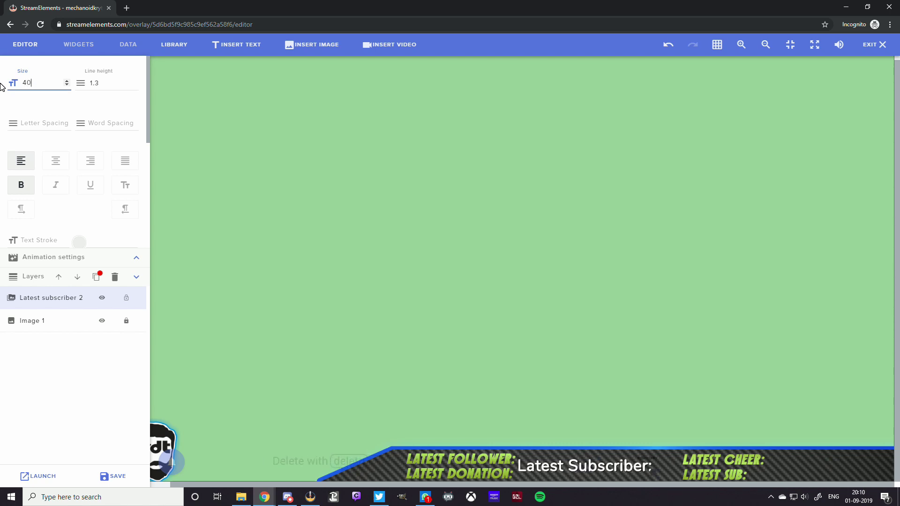
{"action": "mouse_move", "coordinate": [541, 462]}
{"action": "left_mouse_down"}
{"action": "mouse_move", "coordinate": [534, 446]}
{"action": "mouse_move", "coordinate": [530, 453]}
{"action": "left_mouse_up"}
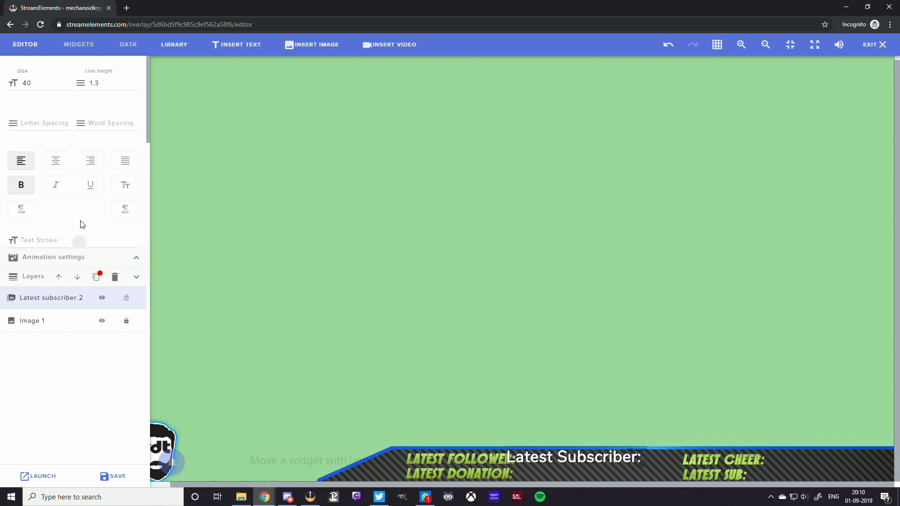
- Make the Latest Subscriber label's text italic
{"action": "scroll", "coordinate": [88, 187], "scroll_direction": "down", "scroll_amount": 2}
{"action": "scroll", "coordinate": [87, 182], "scroll_direction": "down", "scroll_amount": 2}
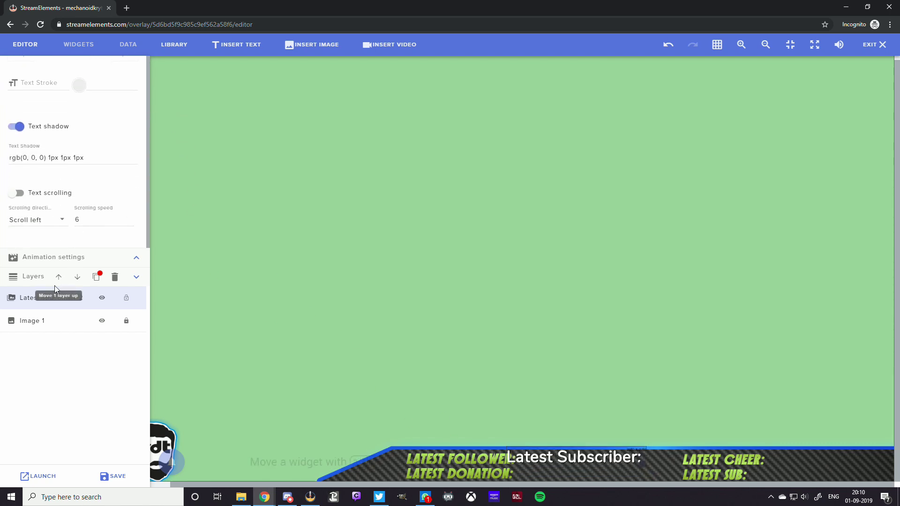
{"action": "scroll", "coordinate": [80, 220], "scroll_direction": "up", "scroll_amount": 3}
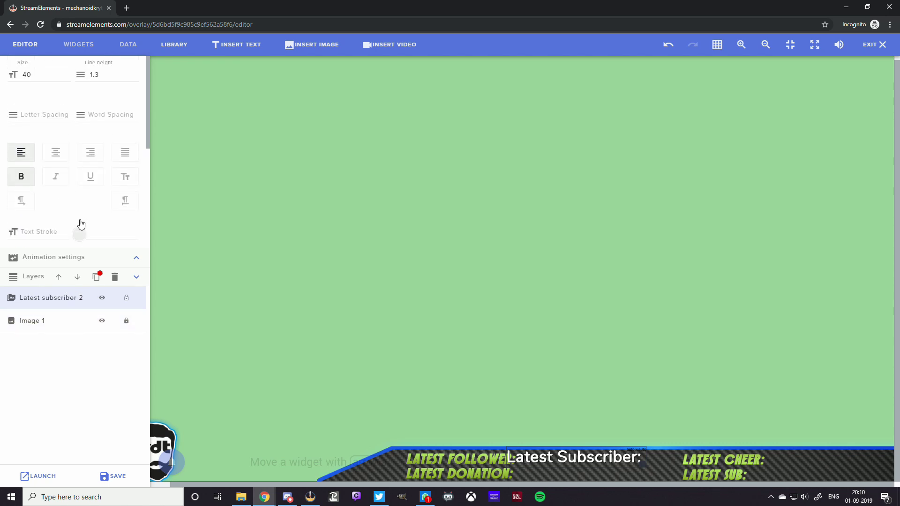
{"action": "left_click", "coordinate": [136, 259]}
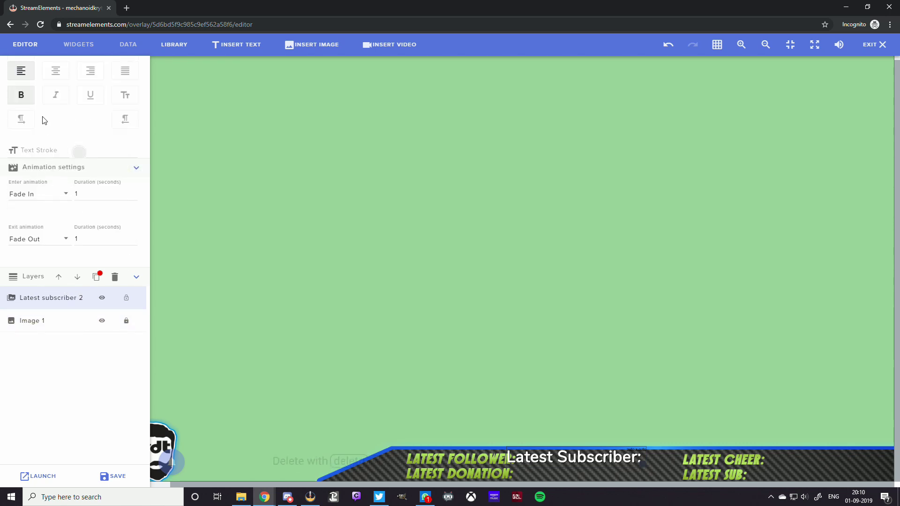
{"action": "left_click", "coordinate": [56, 97]}
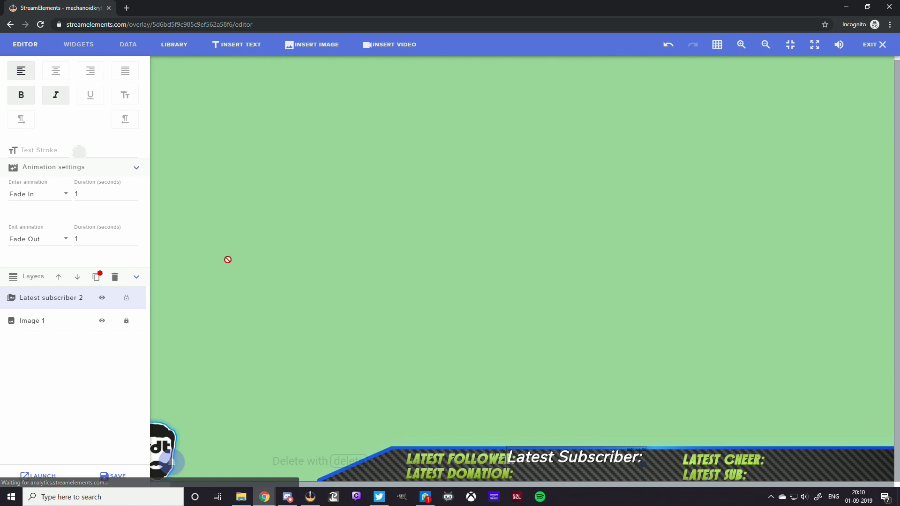
{"action": "right_click", "coordinate": [566, 458]}
{"action": "key", "text": "Escape"}
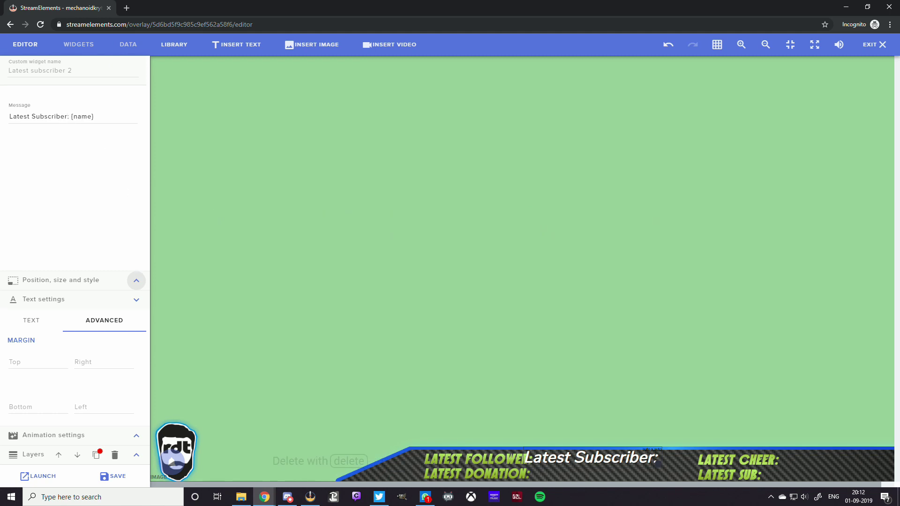
- Cut the label's message down to just {name} and save the overlay
{"action": "left_click", "coordinate": [71, 118]}
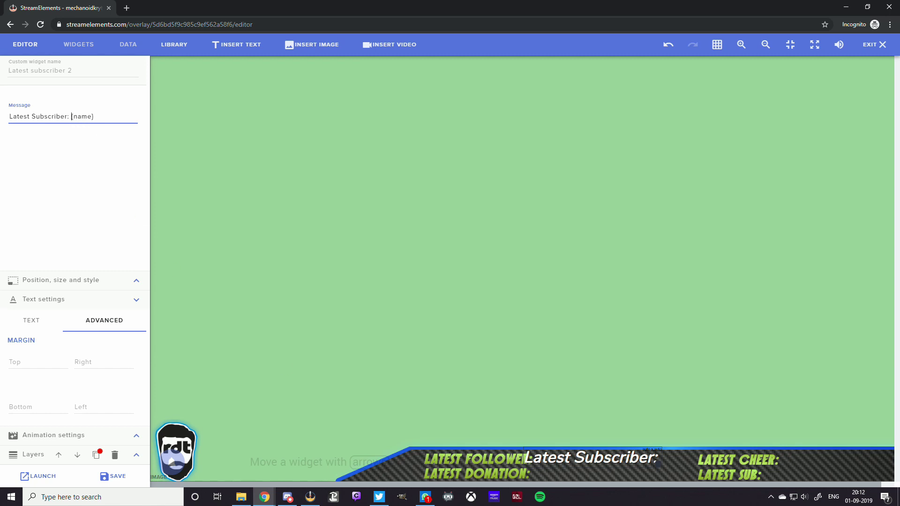
{"action": "left_click_drag", "start_coordinate": [71, 116], "coordinate": [2, 121]}
{"action": "key", "text": "BackSpace"}
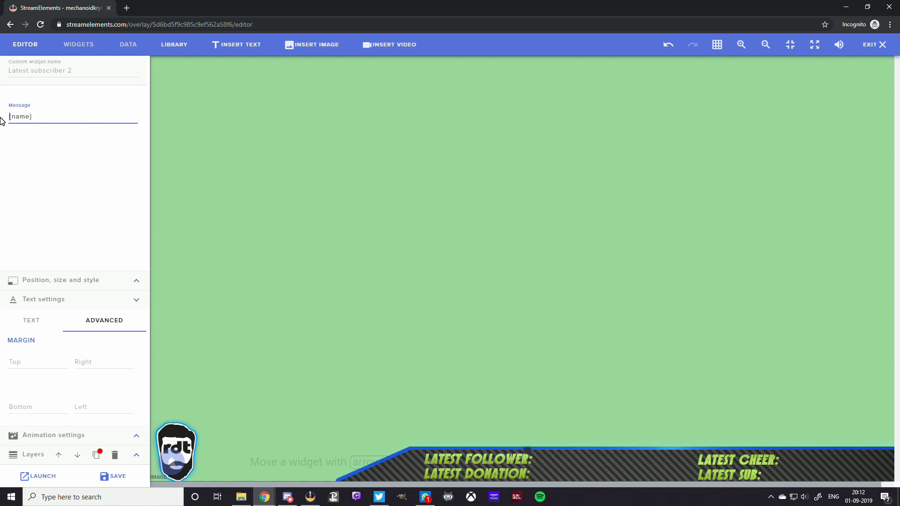
{"action": "left_click", "coordinate": [139, 482]}
- Emulate one subscriber event and nudge the name label slightly right and down
{"action": "mouse_move", "coordinate": [160, 468]}
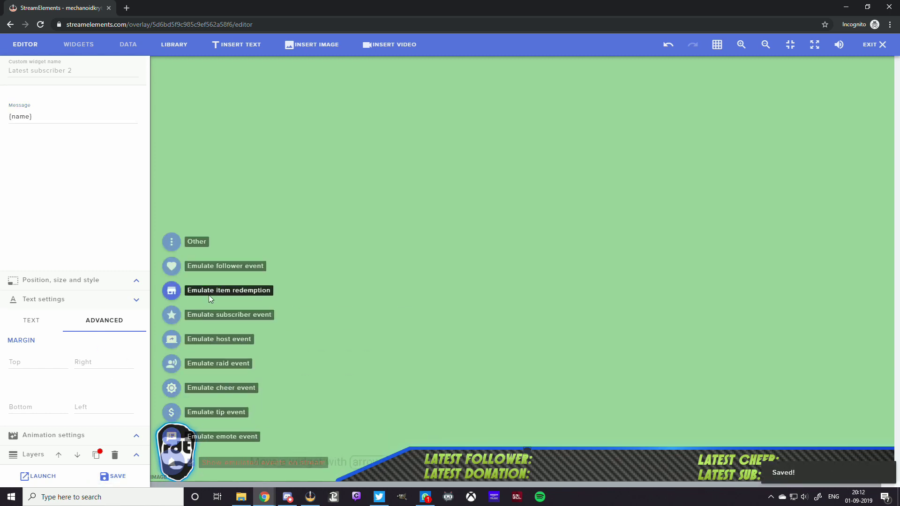
{"action": "mouse_move", "coordinate": [209, 317]}
{"action": "left_click", "coordinate": [287, 315]}
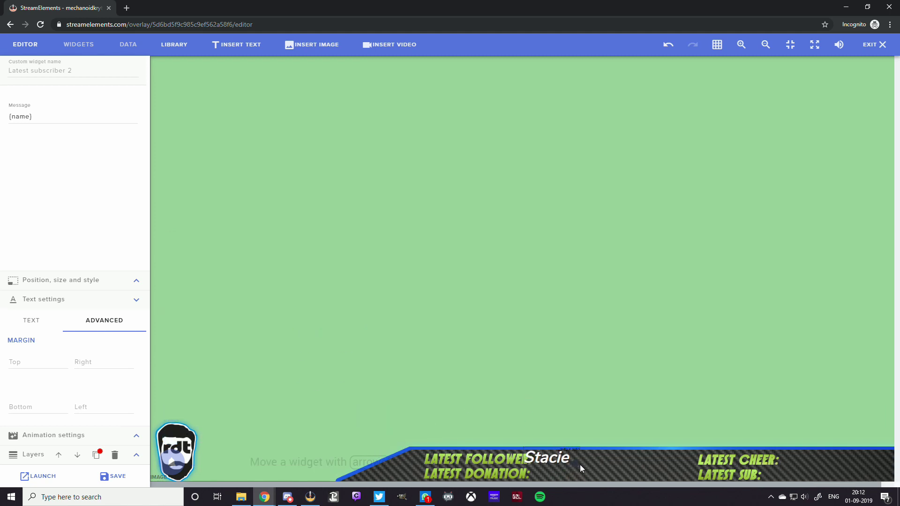
{"action": "left_click_drag", "start_coordinate": [549, 459], "coordinate": [561, 460]}
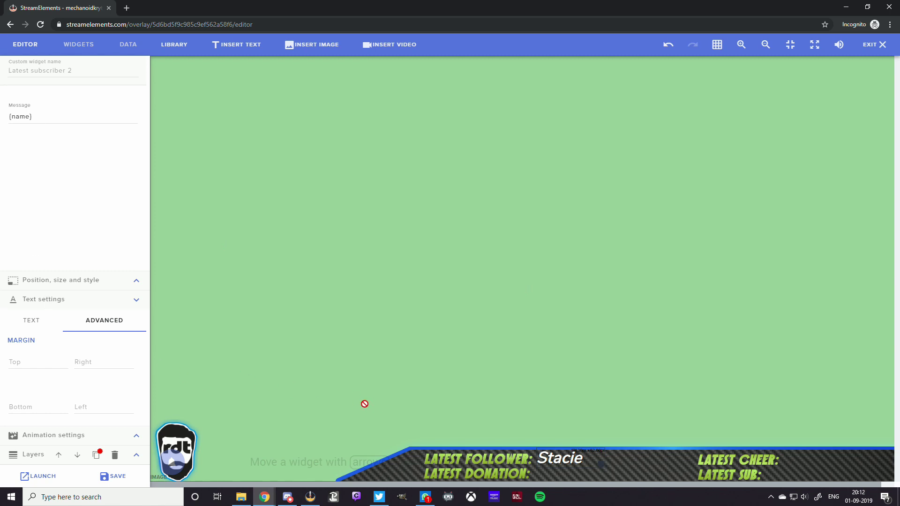
- Bring up the widget's Text settings with the basic font and size options
{"action": "left_click", "coordinate": [92, 46]}
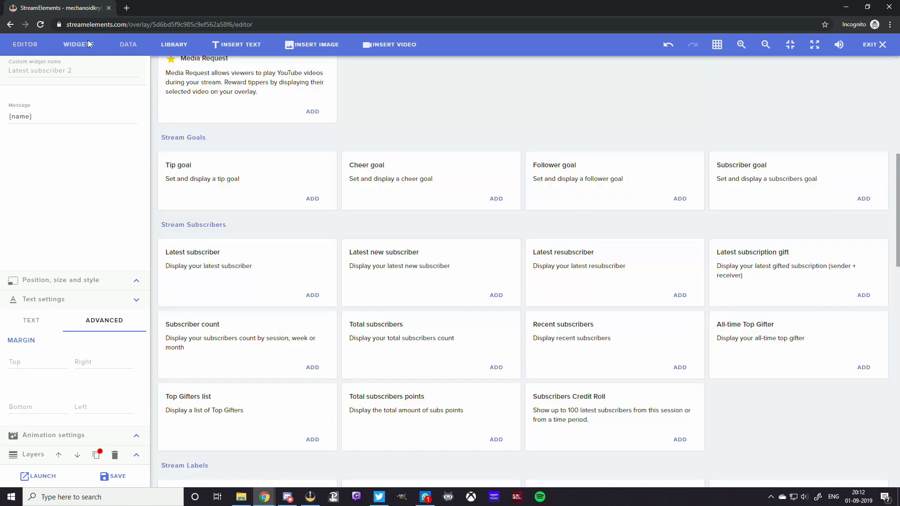
{"action": "left_click", "coordinate": [136, 300]}
{"action": "left_click", "coordinate": [136, 419]}
{"action": "left_click", "coordinate": [38, 323]}
{"action": "scroll", "coordinate": [40, 305], "scroll_direction": "down", "scroll_amount": 4}
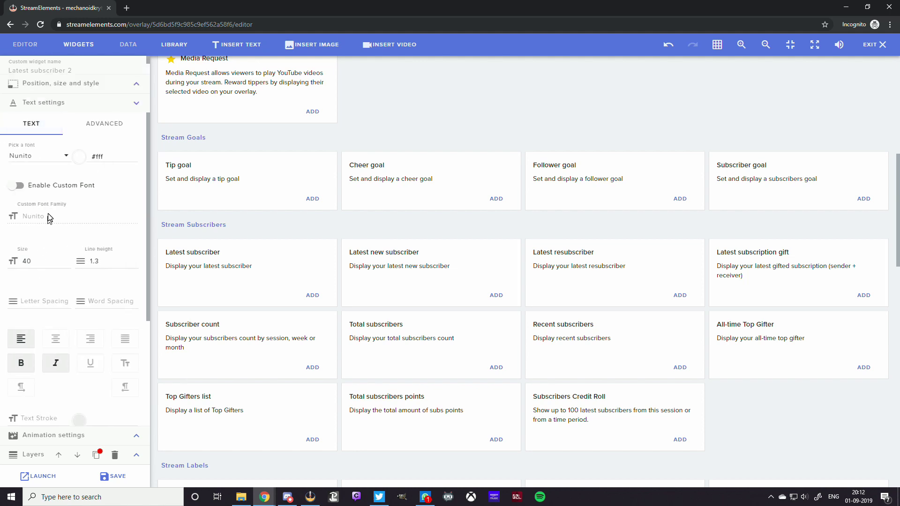
- Search the font list for 'Beba' and set the label's font to Bebas
{"action": "left_click", "coordinate": [43, 157]}
{"action": "scroll", "coordinate": [41, 170], "scroll_direction": "down", "scroll_amount": 3}
{"action": "left_click", "coordinate": [41, 170]}
{"action": "type", "text": "Beba"}
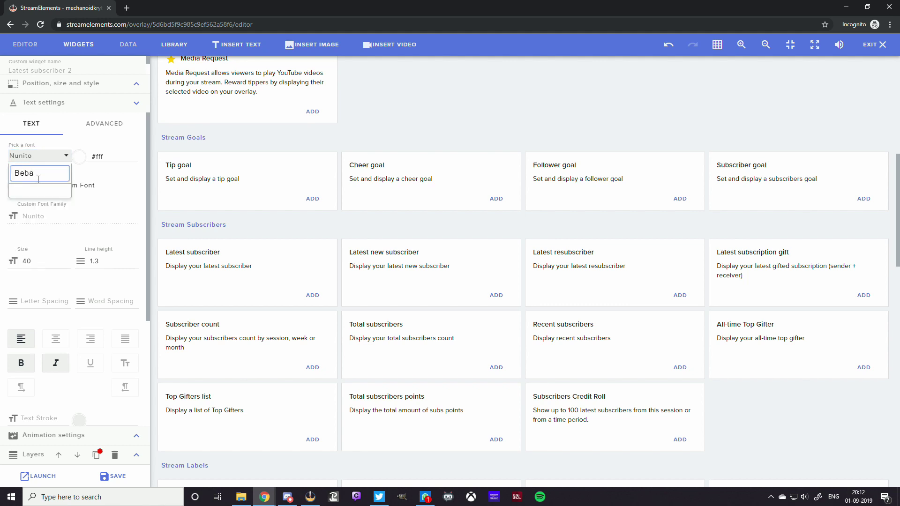
{"action": "left_click", "coordinate": [47, 193]}
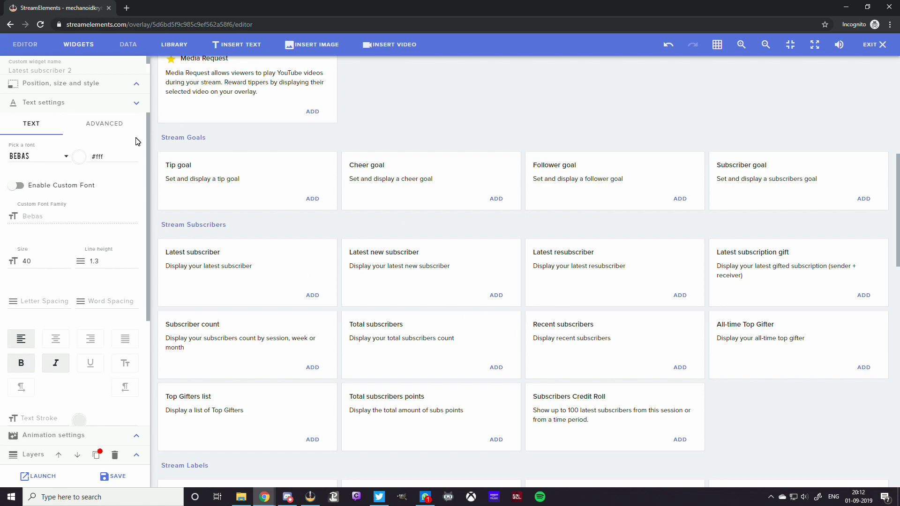
{"action": "scroll", "coordinate": [155, 138], "scroll_direction": "up", "scroll_amount": 3}
{"action": "scroll", "coordinate": [187, 136], "scroll_direction": "up", "scroll_amount": 5}
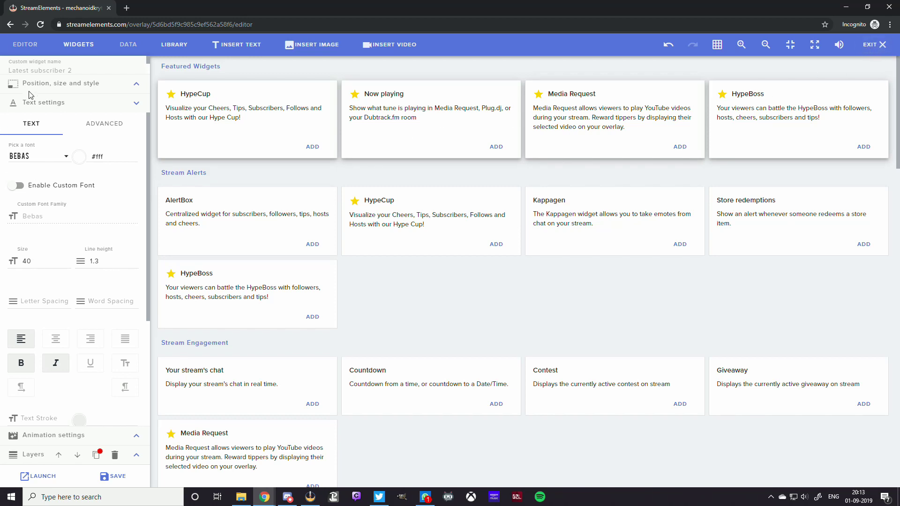
{"action": "left_click", "coordinate": [31, 51]}
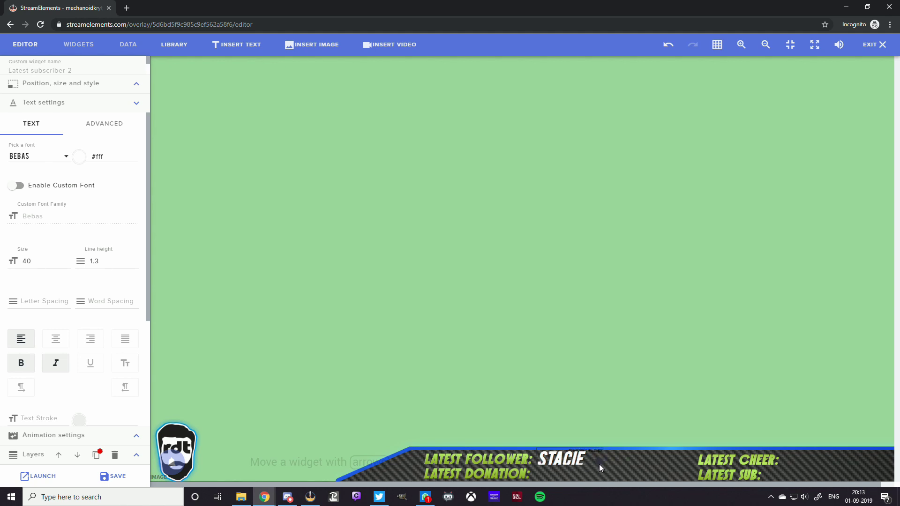
- Lower the name label slightly and step its text size down to 25
{"action": "left_click_drag", "start_coordinate": [570, 458], "coordinate": [619, 466]}
{"action": "left_click", "coordinate": [70, 267]}
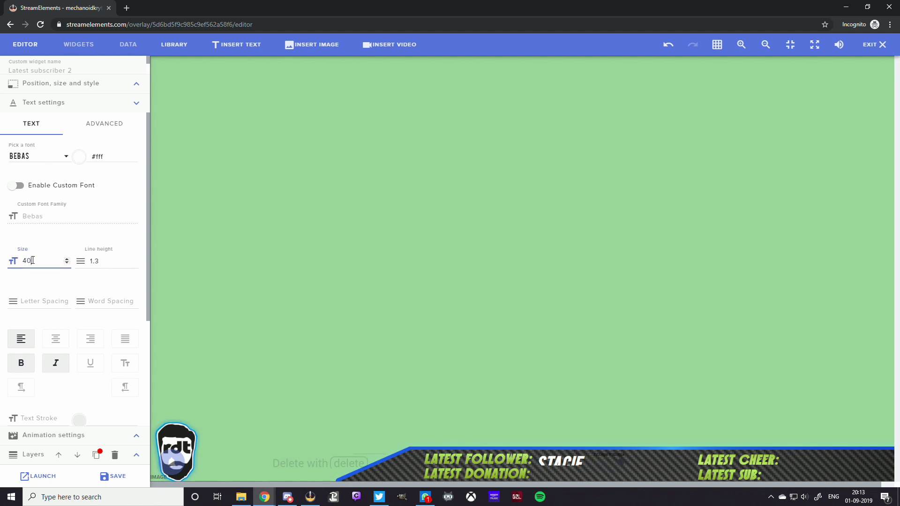
{"action": "left_click", "coordinate": [67, 263]}
{"action": "left_click", "coordinate": [67, 264]}
{"action": "left_click", "coordinate": [67, 263]}
{"action": "left_click", "coordinate": [67, 263]}
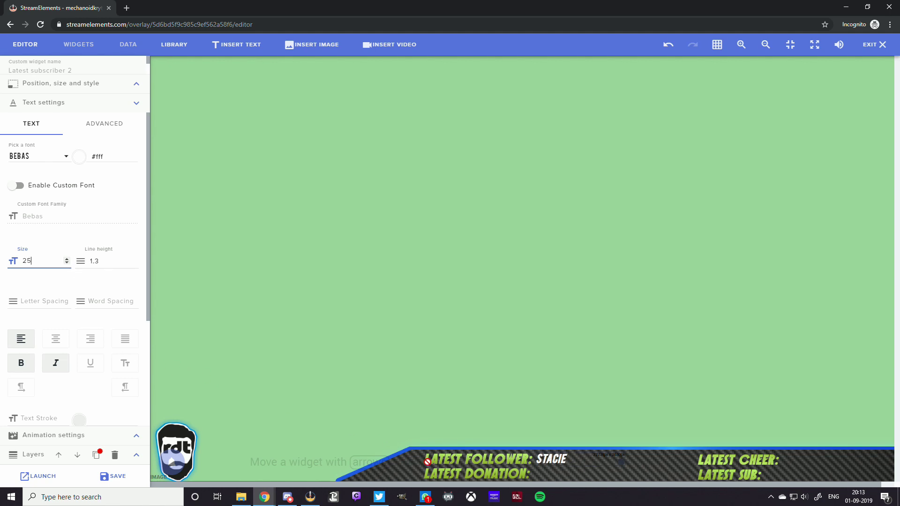
- Colour the label text light blue in the text colour picker
{"action": "scroll", "coordinate": [92, 305], "scroll_direction": "down", "scroll_amount": 1}
{"action": "scroll", "coordinate": [82, 301], "scroll_direction": "up", "scroll_amount": 1}
{"action": "left_click", "coordinate": [106, 125]}
{"action": "left_click", "coordinate": [32, 323]}
{"action": "left_click", "coordinate": [126, 166]}
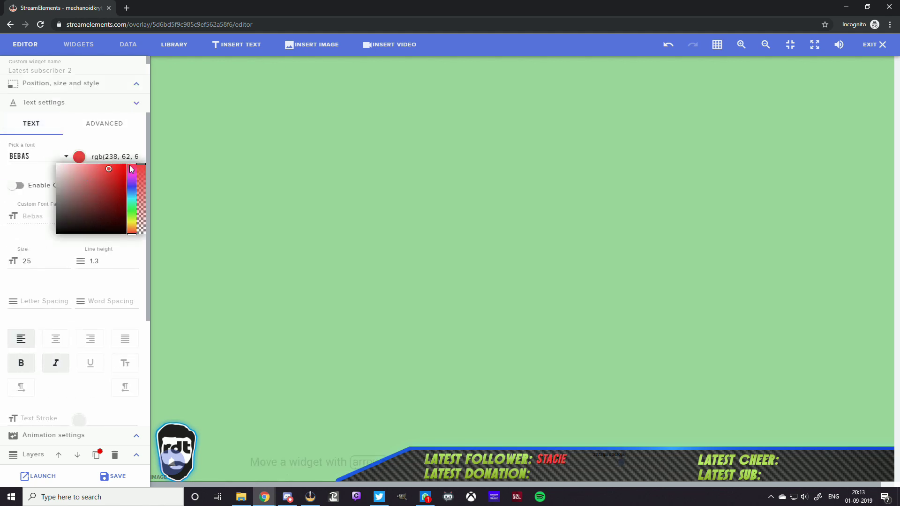
{"action": "left_click", "coordinate": [131, 201]}
{"action": "left_click_drag", "start_coordinate": [130, 176], "coordinate": [132, 196]}
{"action": "left_click_drag", "start_coordinate": [140, 166], "coordinate": [172, 210]}
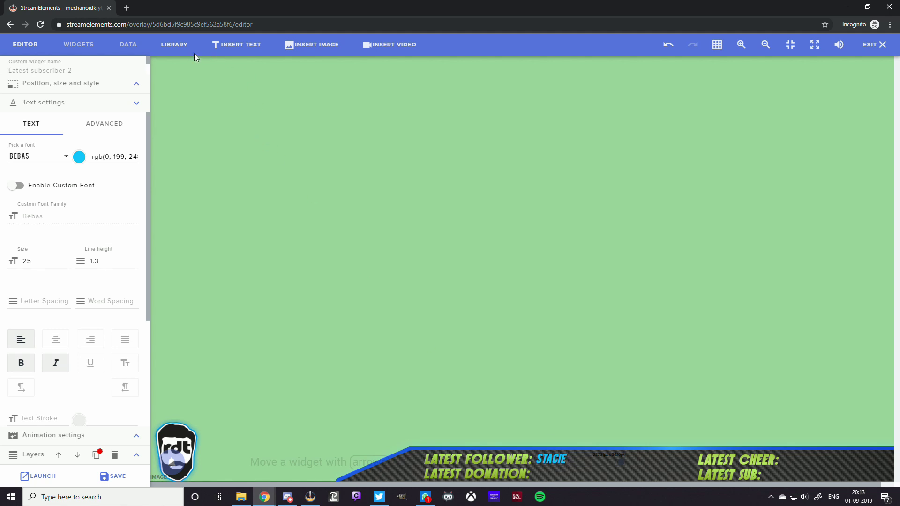
- Browse the widget gallery through the Stream Engagement, Goals and Subscribers widgets
{"action": "left_click", "coordinate": [79, 47]}
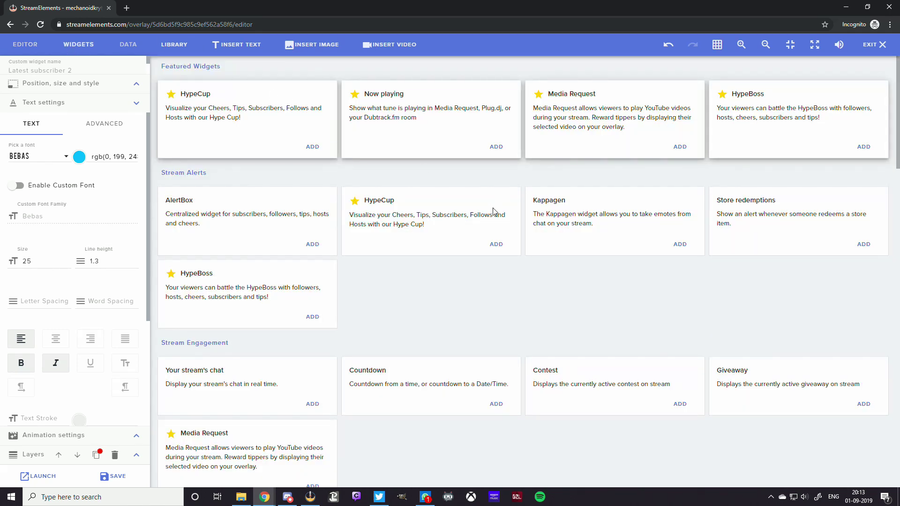
{"action": "scroll", "coordinate": [556, 203], "scroll_direction": "down", "scroll_amount": 4}
{"action": "scroll", "coordinate": [382, 233], "scroll_direction": "up", "scroll_amount": 4}
{"action": "scroll", "coordinate": [382, 233], "scroll_direction": "down", "scroll_amount": 4}
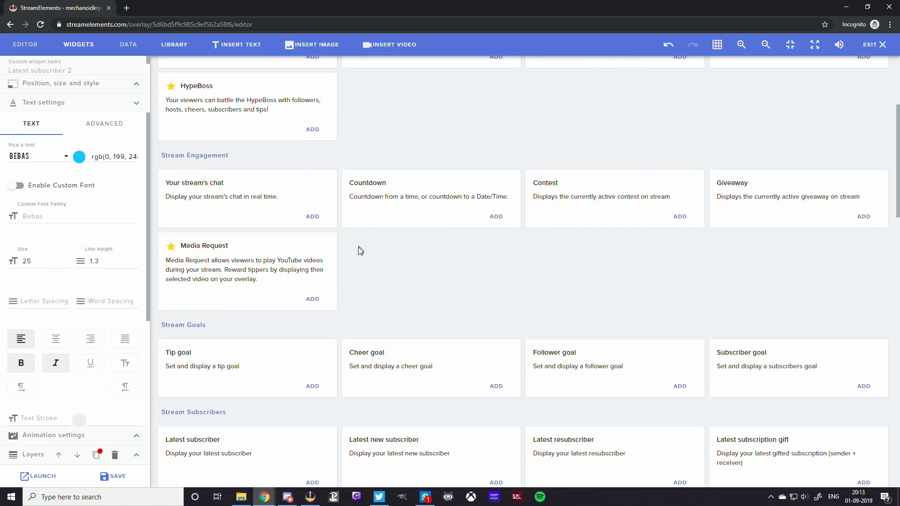
{"action": "scroll", "coordinate": [392, 286], "scroll_direction": "down", "scroll_amount": 6}
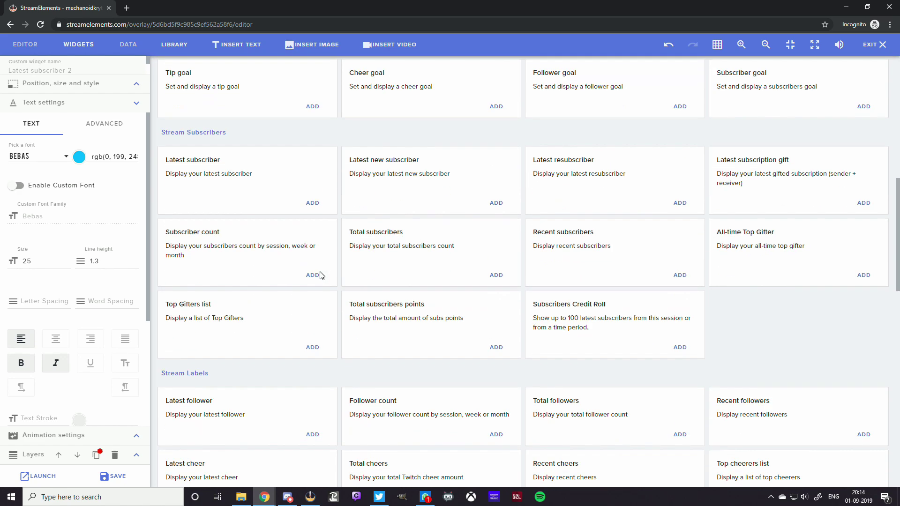
{"action": "scroll", "coordinate": [302, 201], "scroll_direction": "down", "scroll_amount": 4}
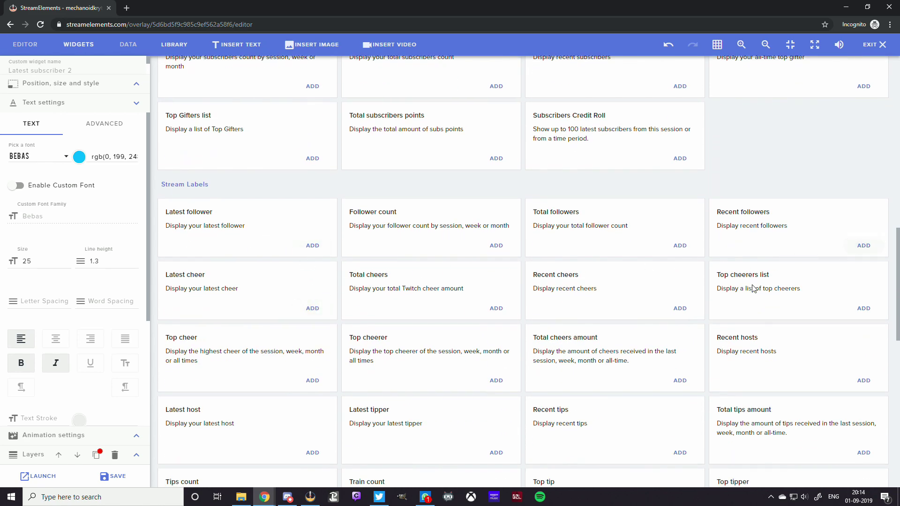
{"action": "scroll", "coordinate": [621, 298], "scroll_direction": "down", "scroll_amount": 2}
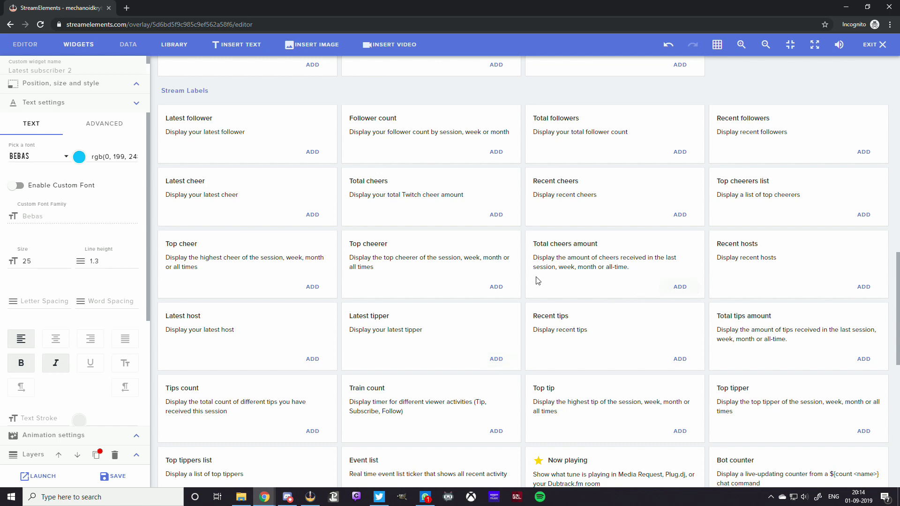
{"action": "scroll", "coordinate": [265, 340], "scroll_direction": "down", "scroll_amount": 2}
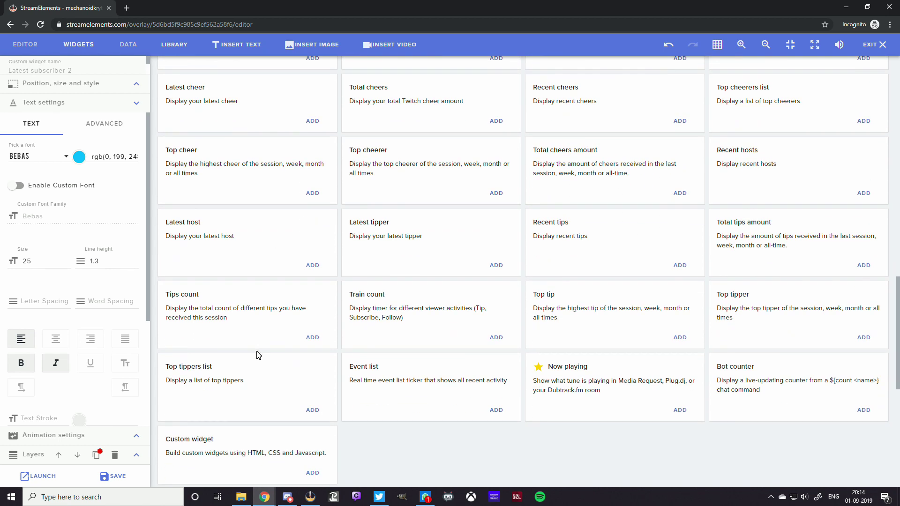
{"action": "scroll", "coordinate": [257, 355], "scroll_direction": "up", "scroll_amount": 20}
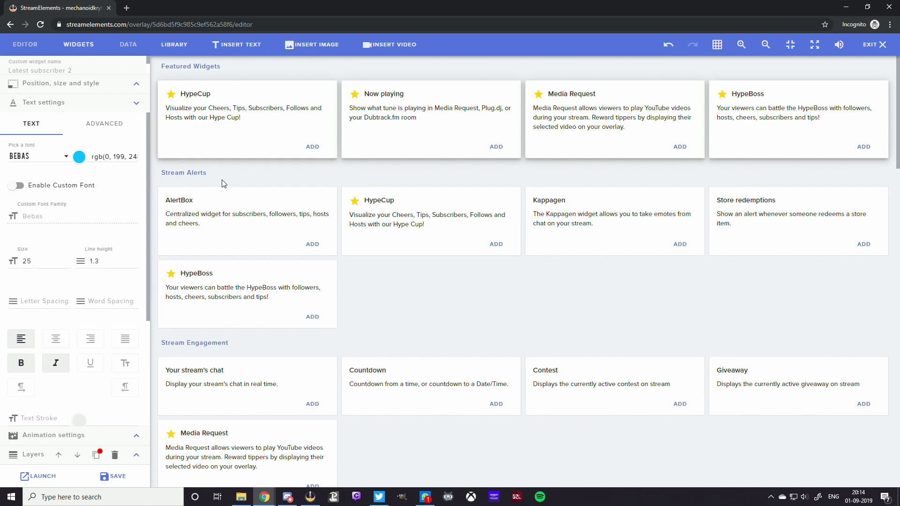
{"action": "scroll", "coordinate": [236, 195], "scroll_direction": "down", "scroll_amount": 20}
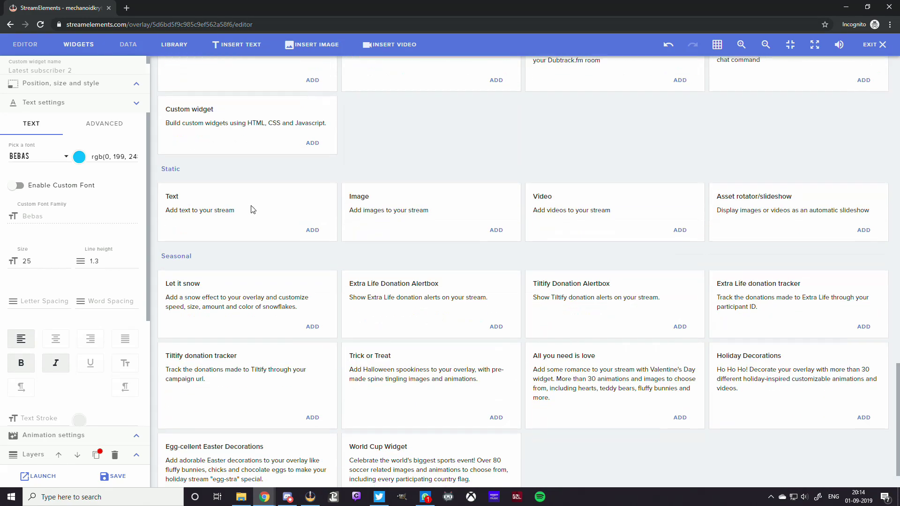
{"action": "scroll", "coordinate": [253, 209], "scroll_direction": "down", "scroll_amount": 1}
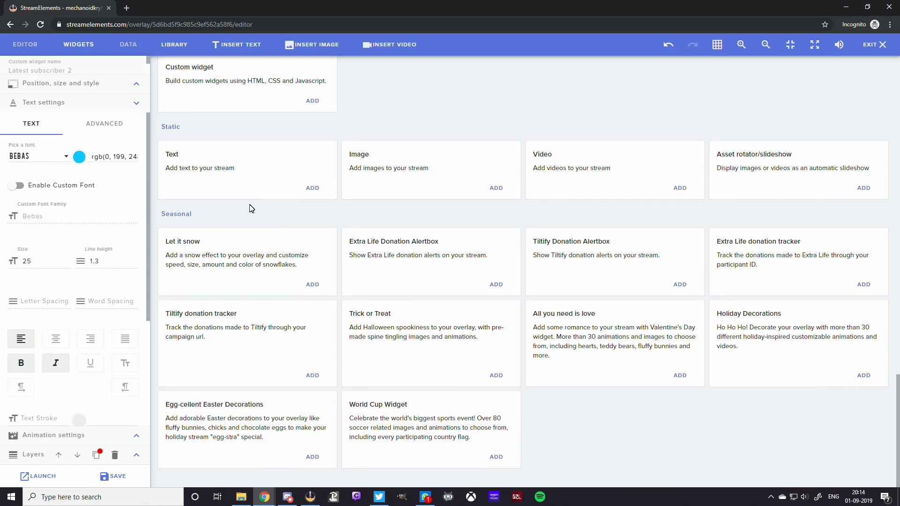
{"action": "scroll", "coordinate": [252, 209], "scroll_direction": "up", "scroll_amount": 15}
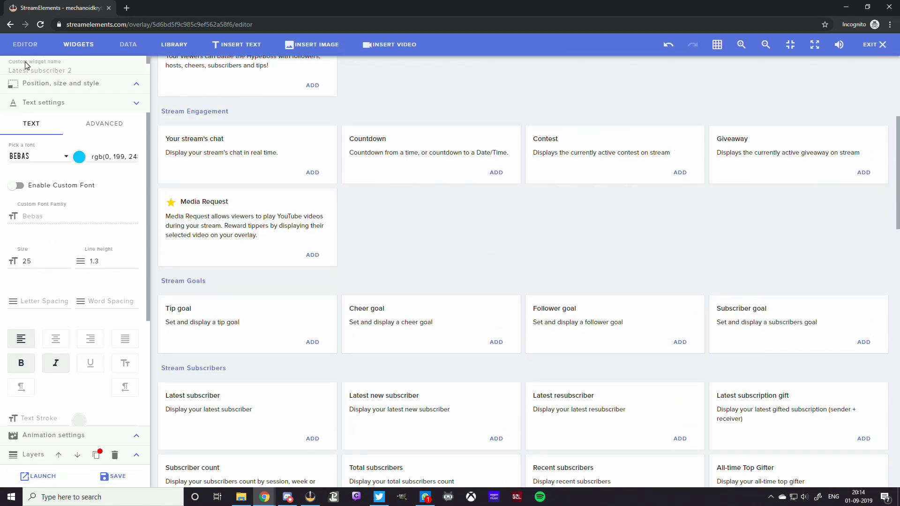
- Save the GAME overlay and copy its launch URL to the clipboard
{"action": "left_click", "coordinate": [42, 51]}
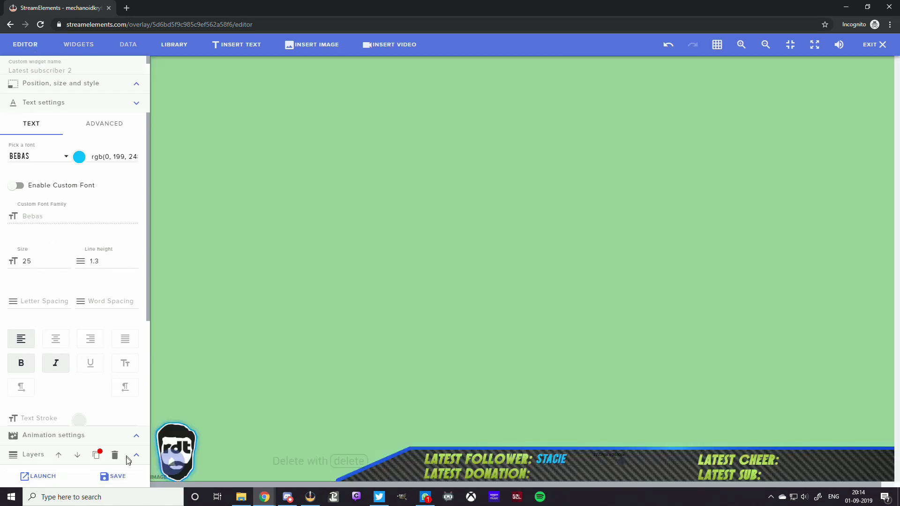
{"action": "left_click", "coordinate": [126, 478]}
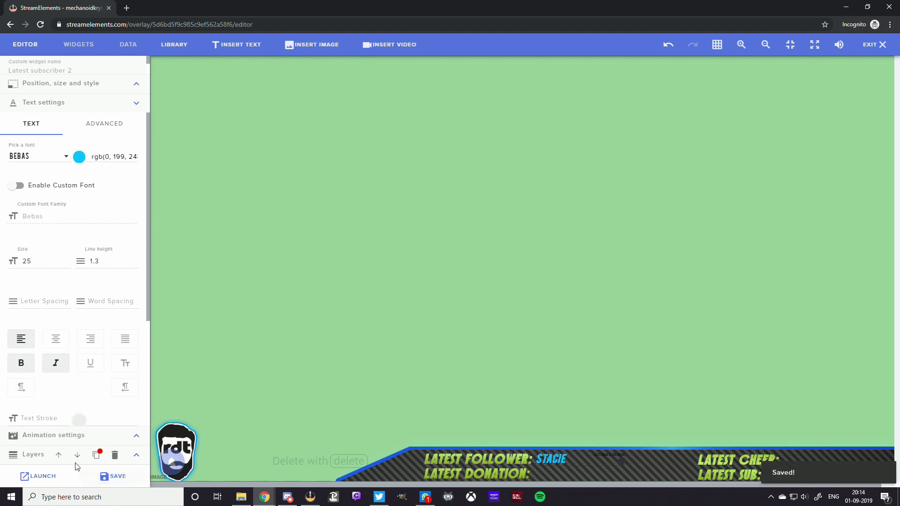
{"action": "left_click", "coordinate": [58, 478]}
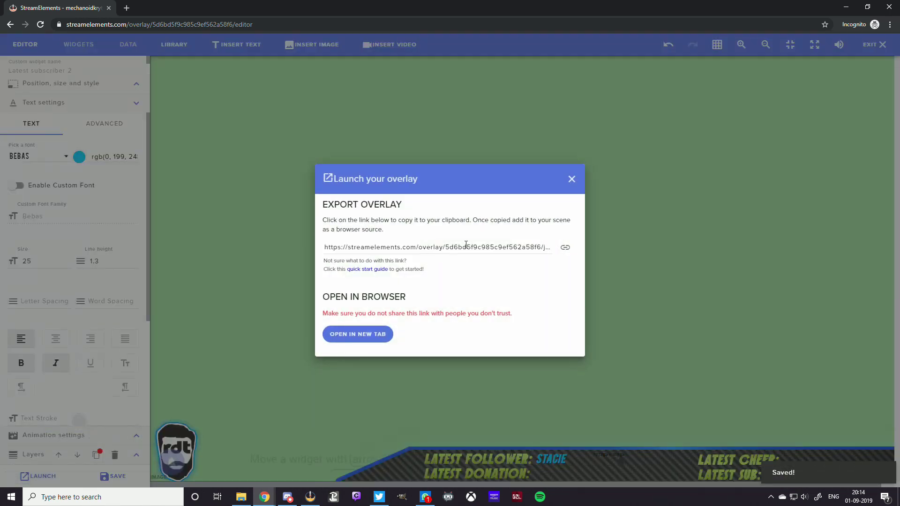
{"action": "left_click", "coordinate": [566, 248]}
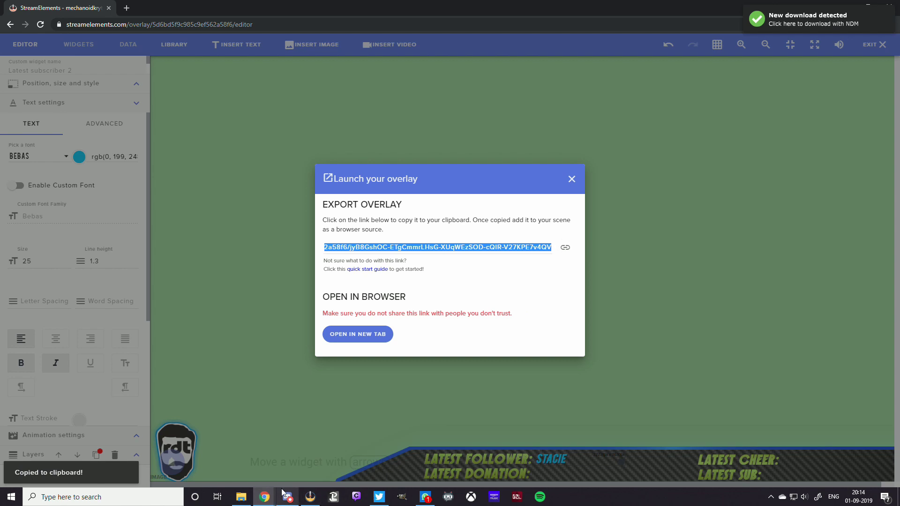
- Add a browser source named 'Overlay' to the Game scene
{"action": "left_click", "coordinate": [310, 497]}
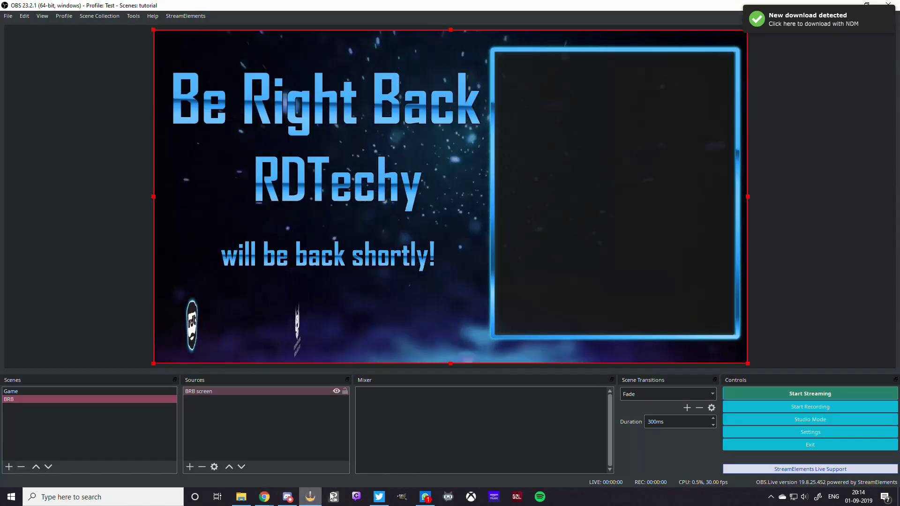
{"action": "left_click", "coordinate": [39, 391]}
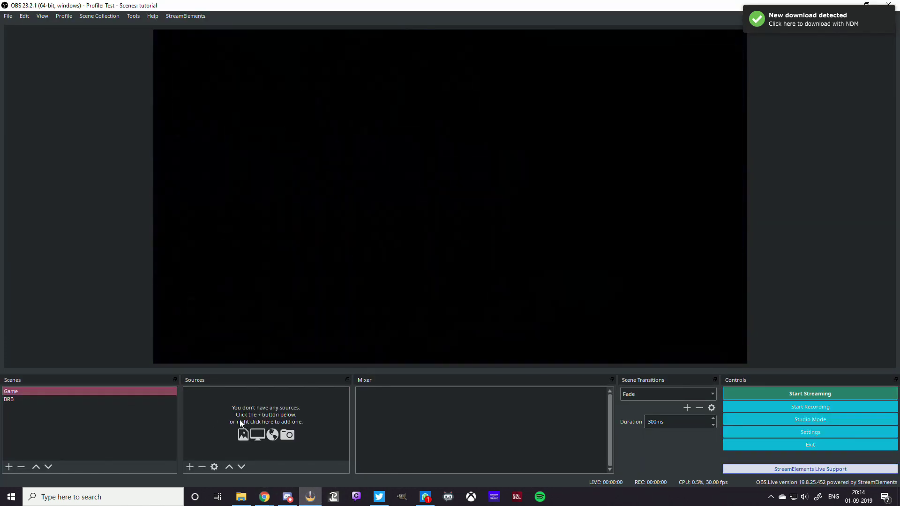
{"action": "right_click", "coordinate": [251, 397]}
{"action": "mouse_move", "coordinate": [270, 402]}
{"action": "left_click", "coordinate": [367, 360]}
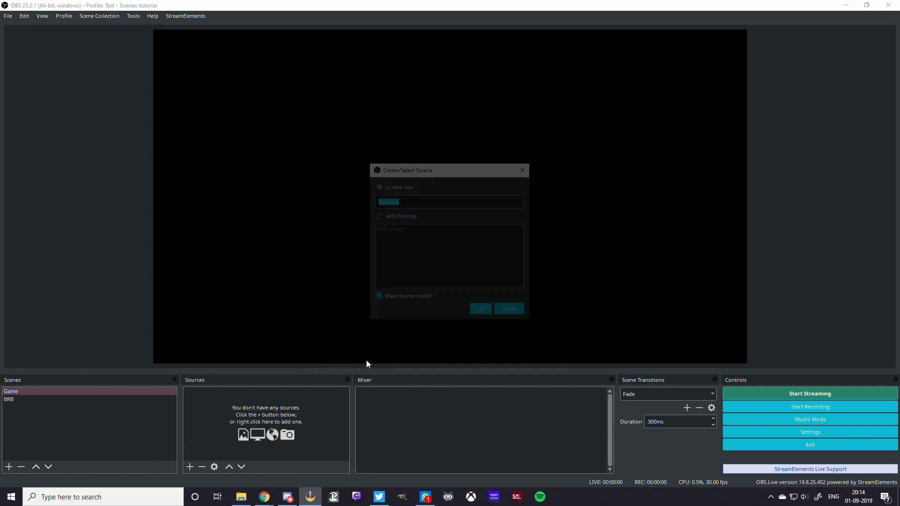
{"action": "type", "text": "Overlay"}
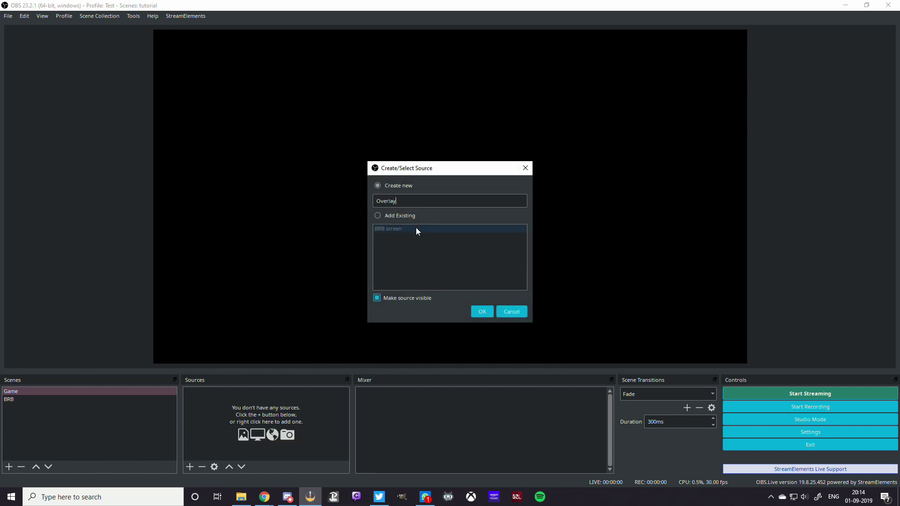
{"action": "left_click", "coordinate": [482, 312]}
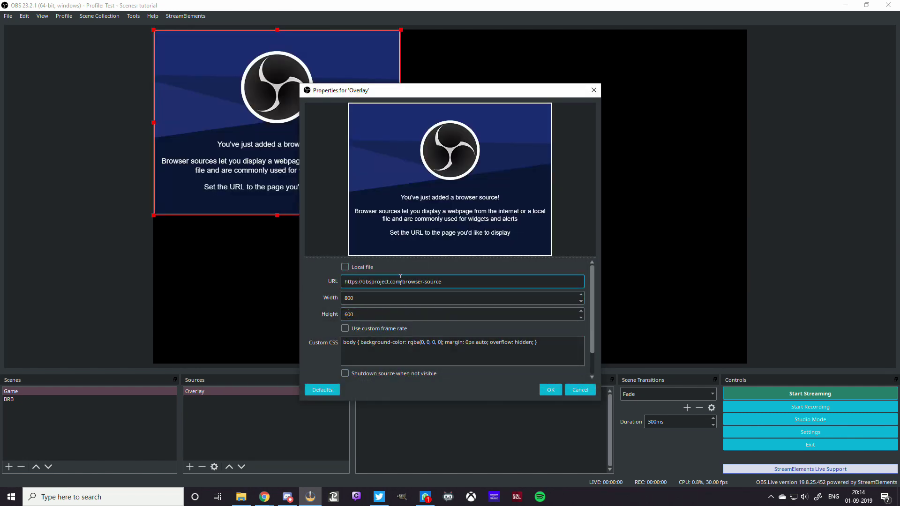
- Paste the overlay URL, set 1920×1080, and enable Shutdown source when not visible
{"action": "triple_click", "coordinate": [356, 278]}
{"action": "key", "text": "ctrl+v"}
{"action": "double_click", "coordinate": [418, 296]}
{"action": "type", "text": "1920"}
{"action": "key", "text": "Tab"}
{"action": "type", "text": "1080"}
{"action": "left_click", "coordinate": [409, 347]}
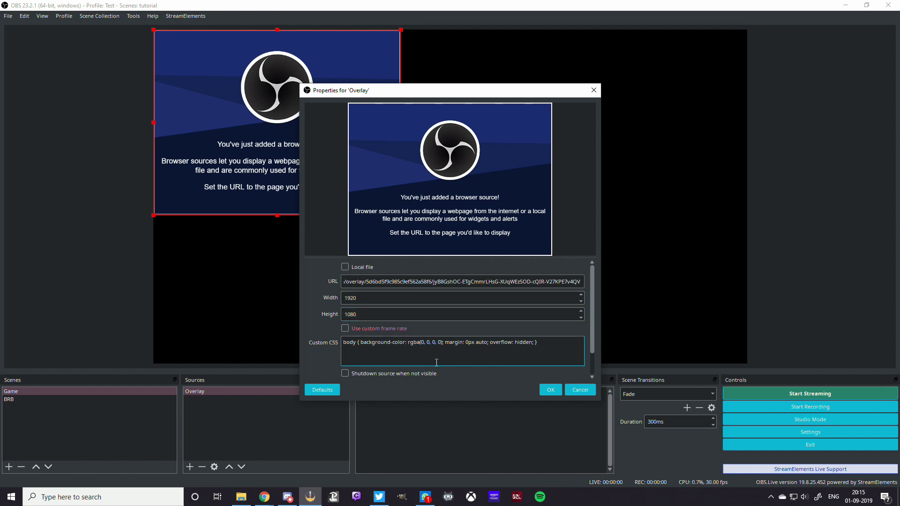
{"action": "scroll", "coordinate": [412, 356], "scroll_direction": "down", "scroll_amount": 1}
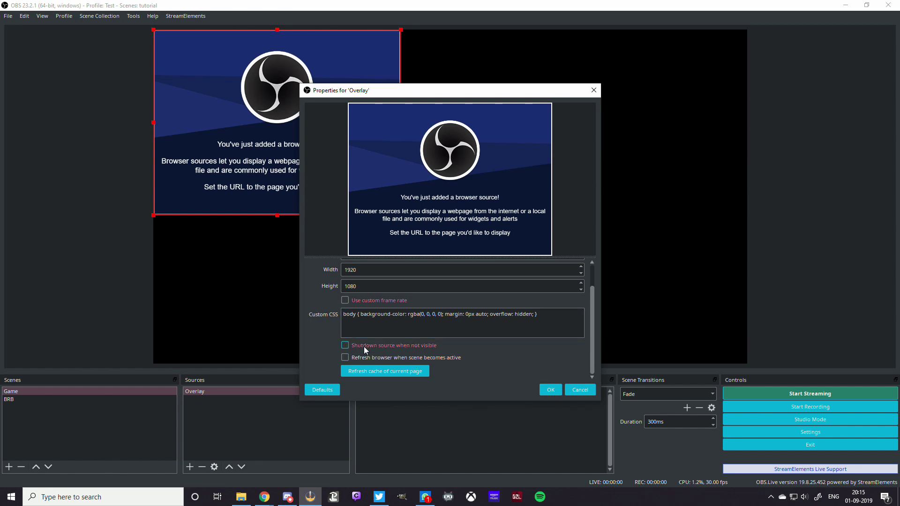
{"action": "left_click", "coordinate": [392, 345]}
{"action": "left_click", "coordinate": [543, 389]}
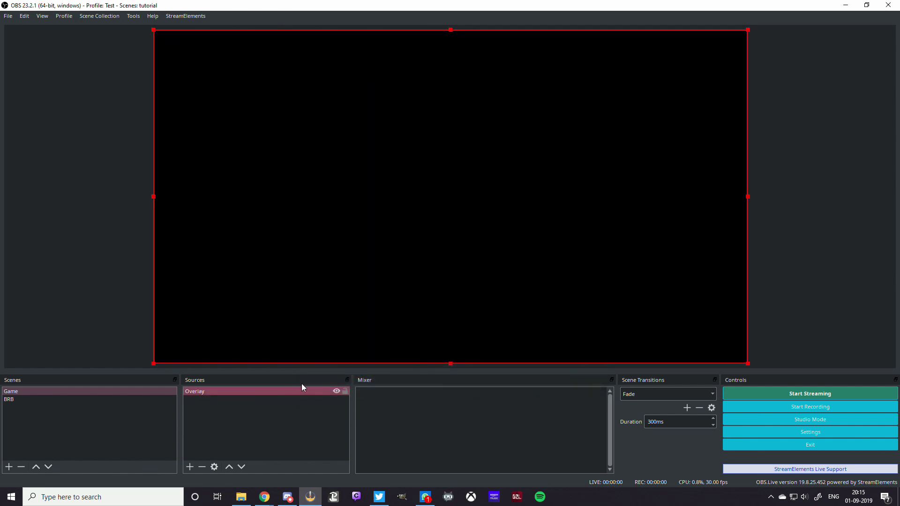
- Check the Overlay source's properties and close them unchanged
{"action": "left_click", "coordinate": [290, 393]}
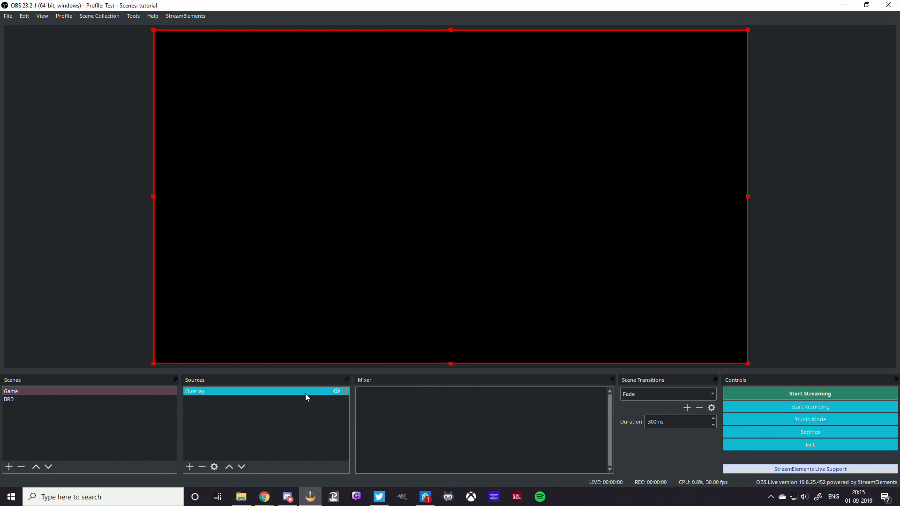
{"action": "right_click", "coordinate": [218, 392]}
{"action": "left_click", "coordinate": [211, 391]}
{"action": "double_click", "coordinate": [211, 391]}
{"action": "scroll", "coordinate": [421, 328], "scroll_direction": "down", "scroll_amount": 2}
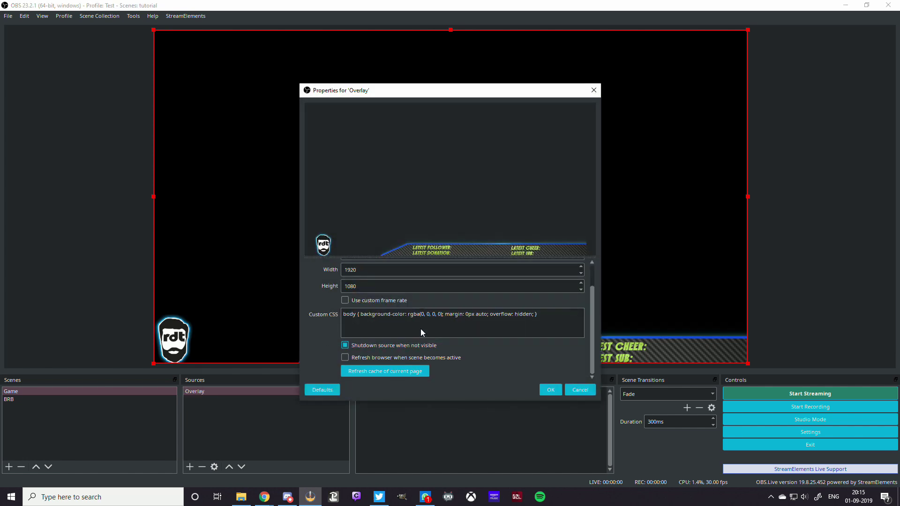
{"action": "left_click", "coordinate": [580, 390]}
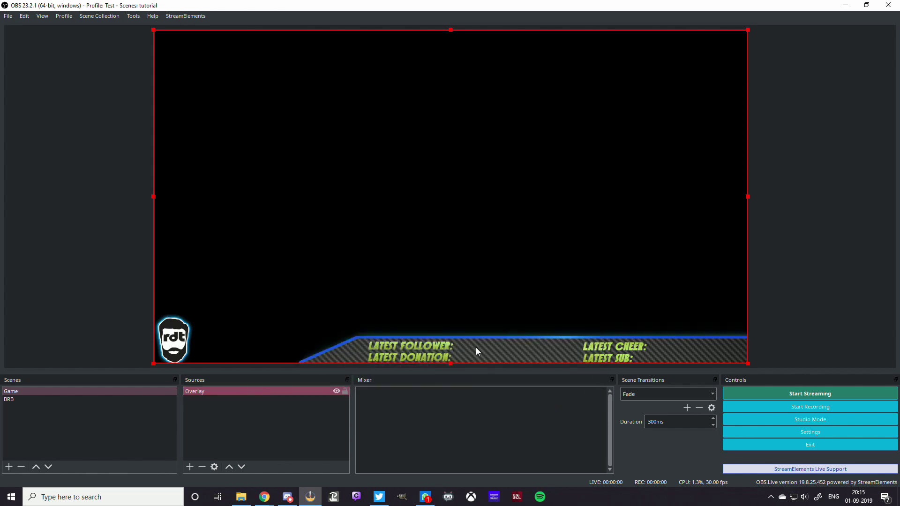
{"action": "left_click", "coordinate": [265, 497]}
- Shrink Chrome to sit beside OBS and close the Launch your overlay dialog
{"action": "left_click", "coordinate": [278, 457]}
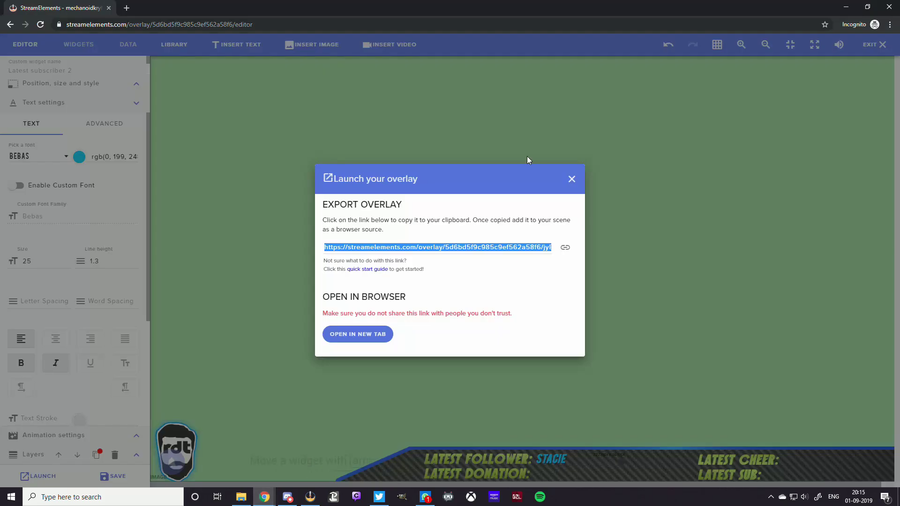
{"action": "double_click", "coordinate": [458, 14]}
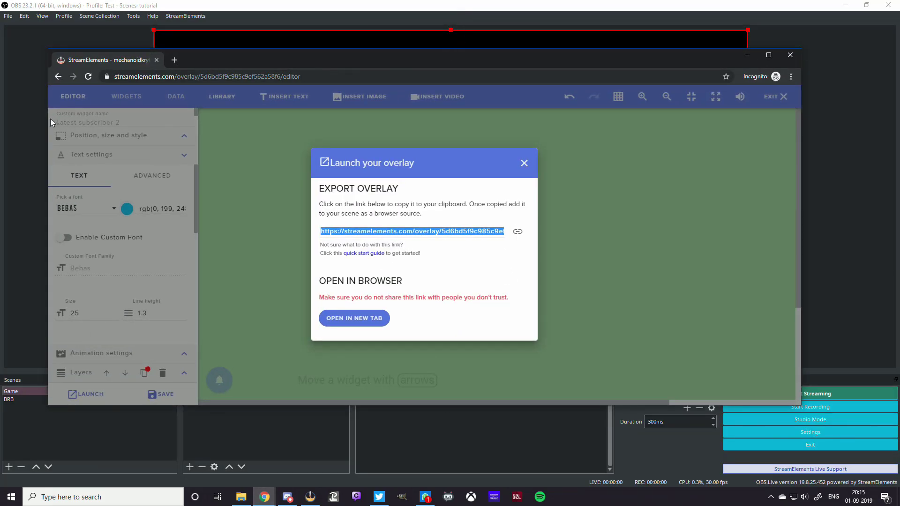
{"action": "left_click_drag", "start_coordinate": [50, 119], "coordinate": [375, 119]}
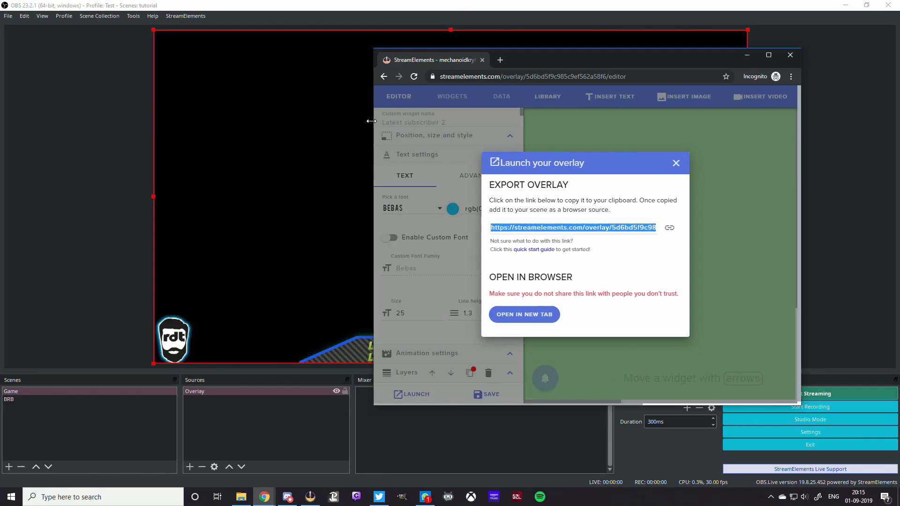
{"action": "left_click", "coordinate": [679, 163]}
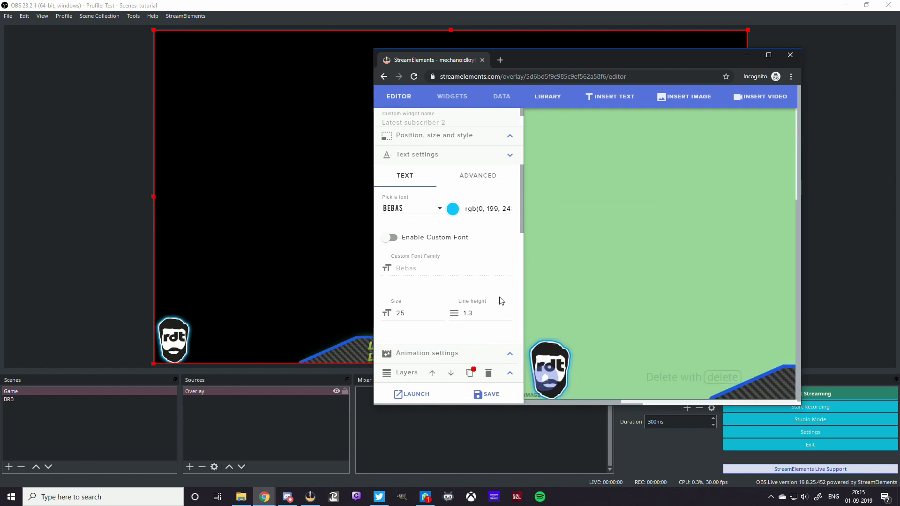
- Send a test follower event and watch the latest follower update in OBS's preview
{"action": "scroll", "coordinate": [501, 301], "scroll_direction": "down", "scroll_amount": 5}
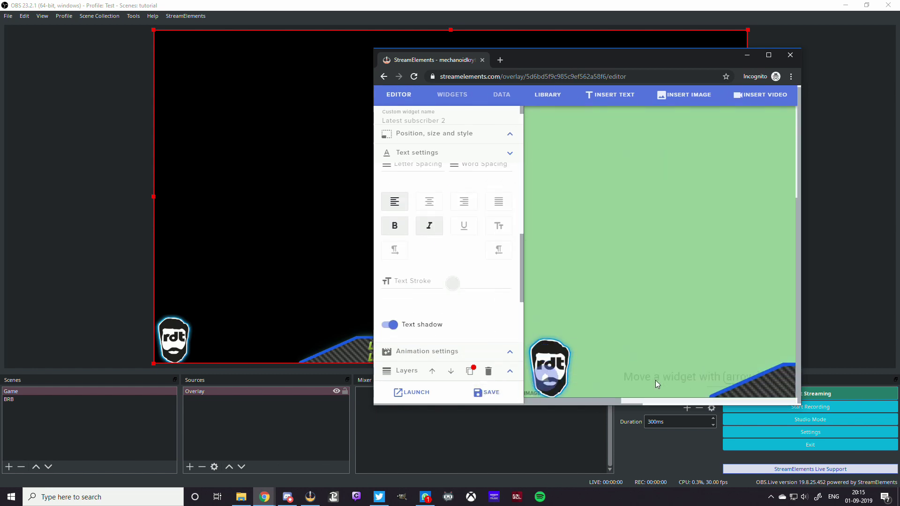
{"action": "mouse_move", "coordinate": [550, 383]}
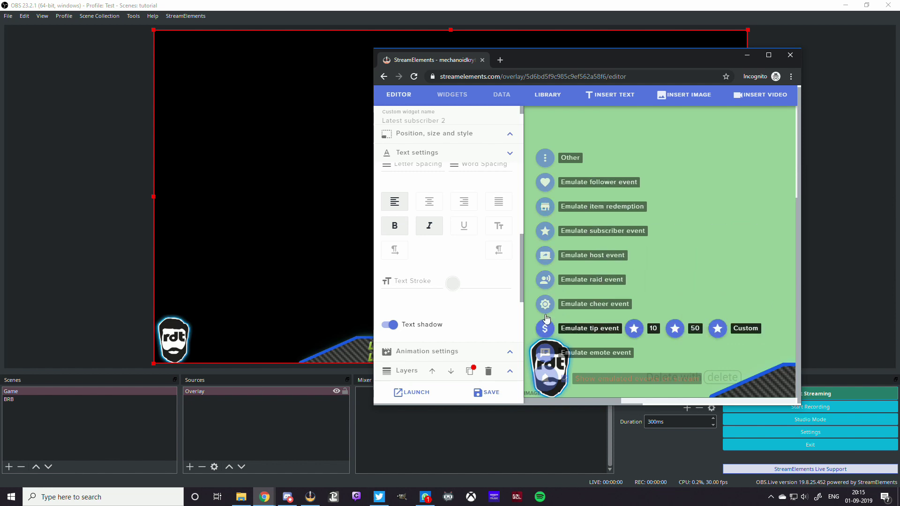
{"action": "mouse_move", "coordinate": [550, 239]}
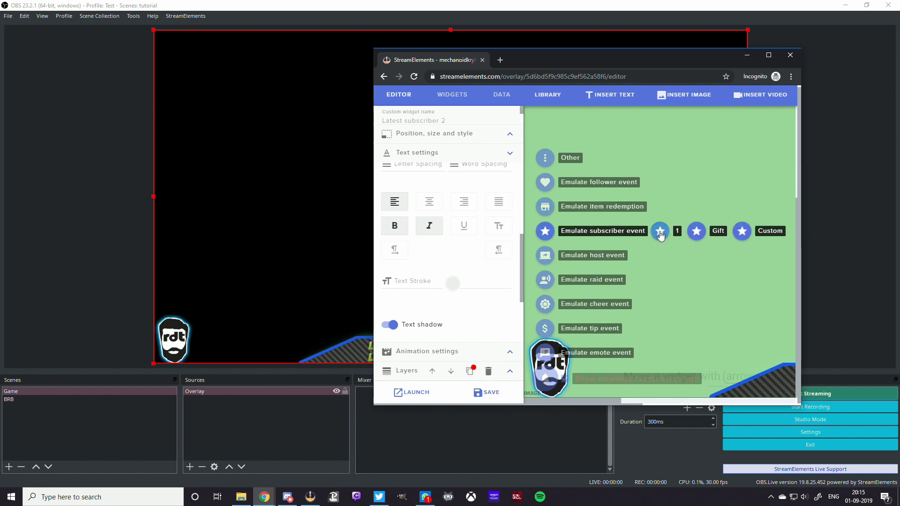
{"action": "left_click_drag", "start_coordinate": [620, 57], "coordinate": [92, 65]}
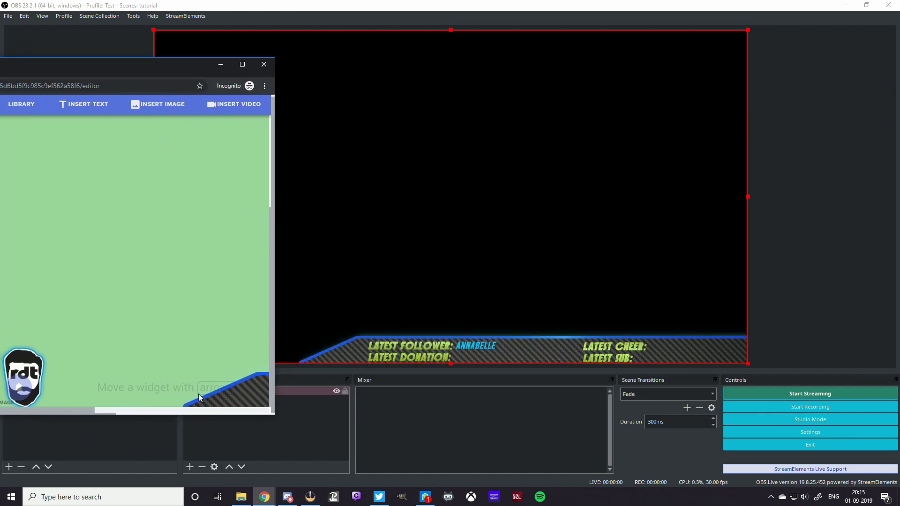
{"action": "left_click_drag", "start_coordinate": [87, 409], "coordinate": [186, 404]}
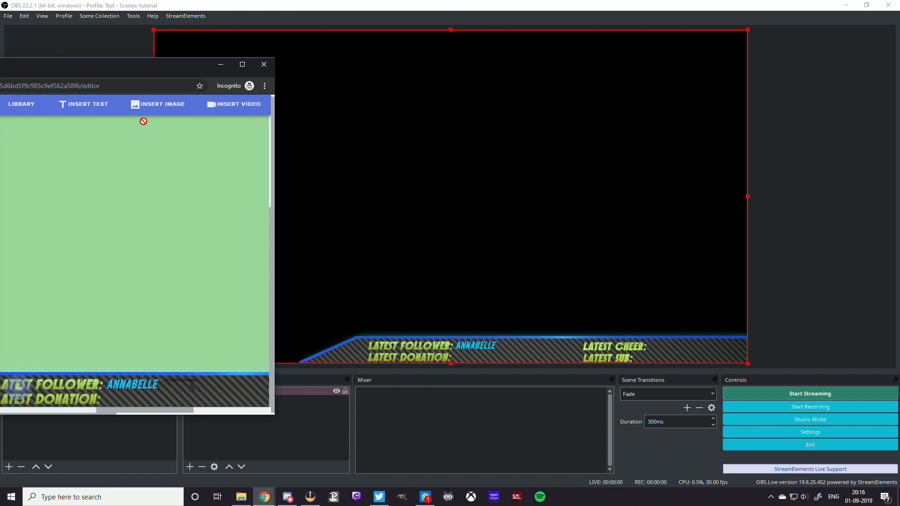
{"action": "left_click_drag", "start_coordinate": [153, 71], "coordinate": [561, 91]}
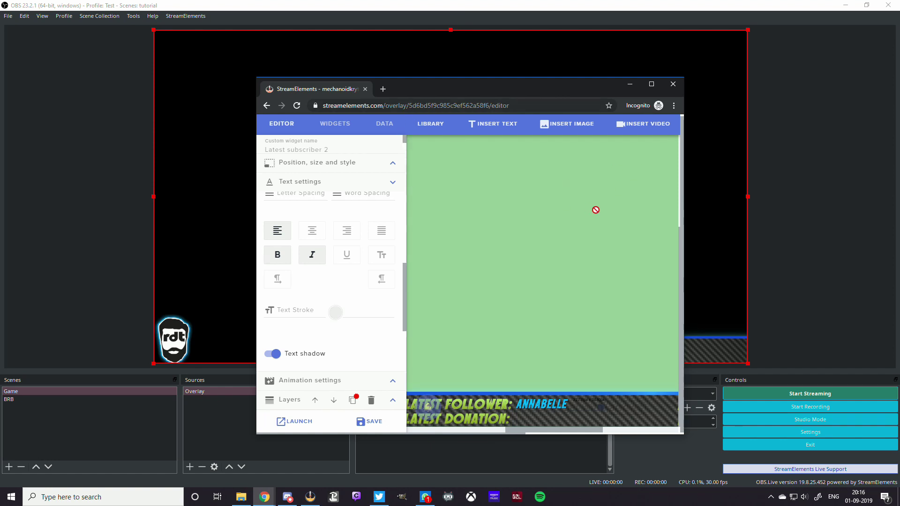
{"action": "scroll", "coordinate": [595, 209], "scroll_direction": "down", "scroll_amount": 10}
- Maximize the Chrome window so the GAME overlay editor fills the screen again
{"action": "left_click_drag", "start_coordinate": [526, 431], "coordinate": [615, 432]}
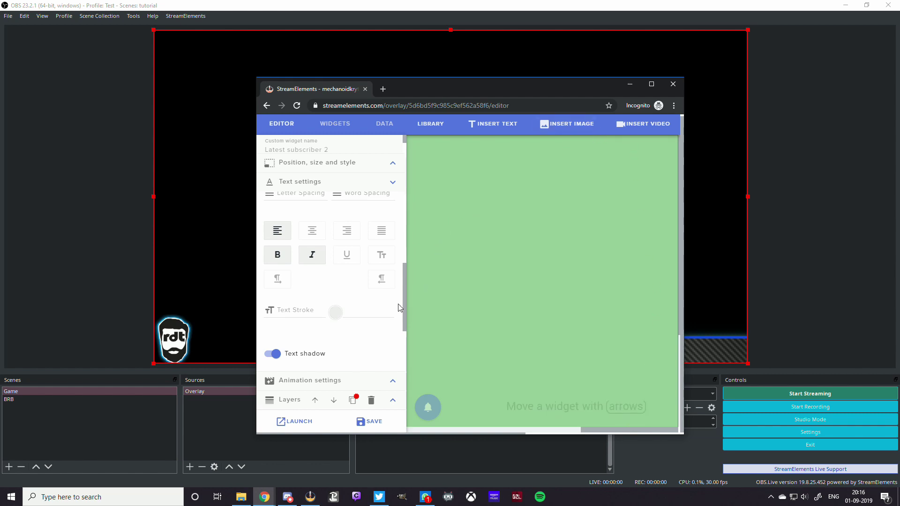
{"action": "scroll", "coordinate": [400, 308], "scroll_direction": "up", "scroll_amount": 5}
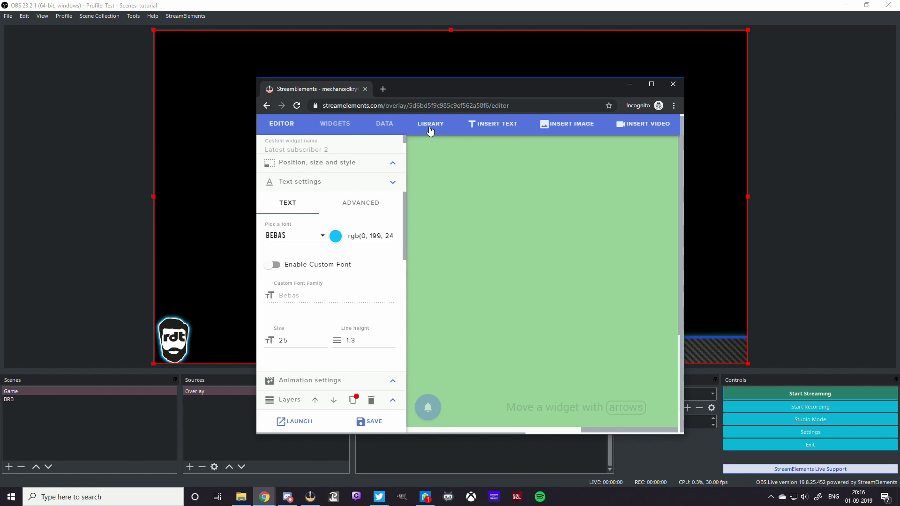
{"action": "double_click", "coordinate": [513, 86]}
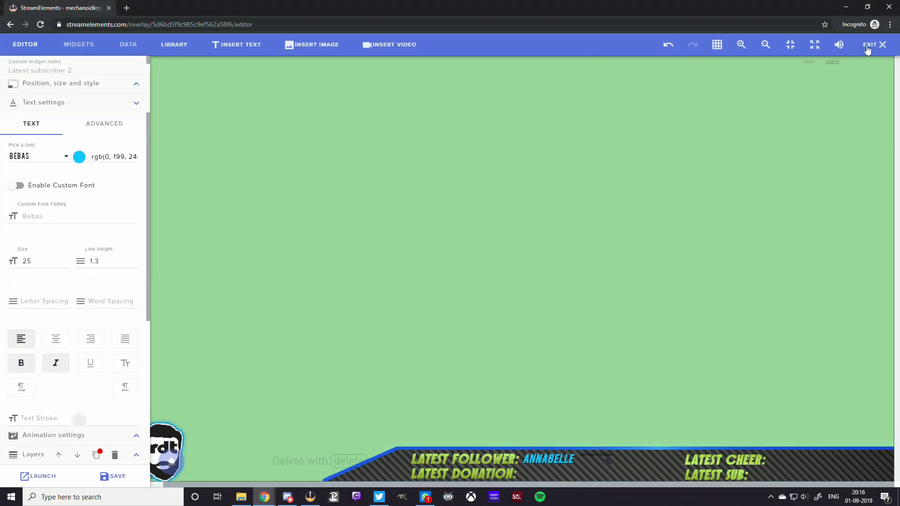